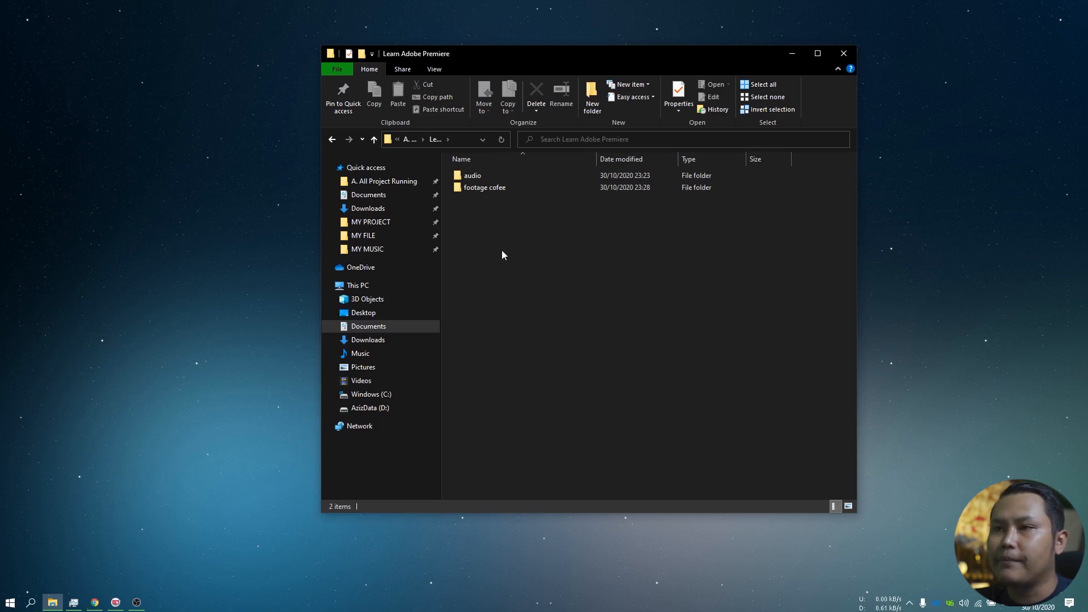
Look through the contents of the footage cofee and audio folders inside Learn Adobe Premiere.
left_click(496, 192)
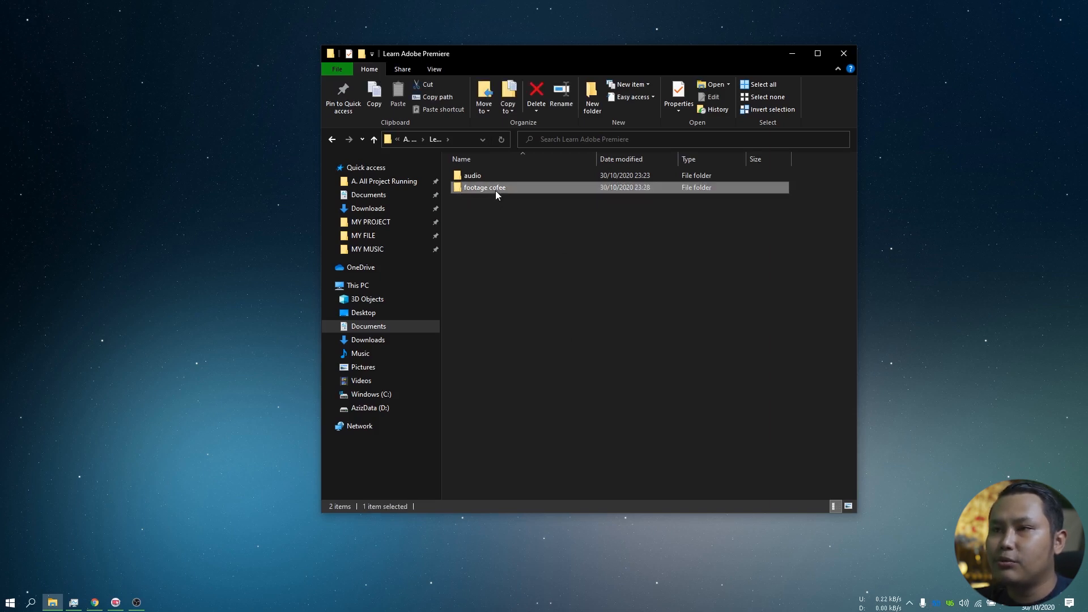
double_click(546, 187)
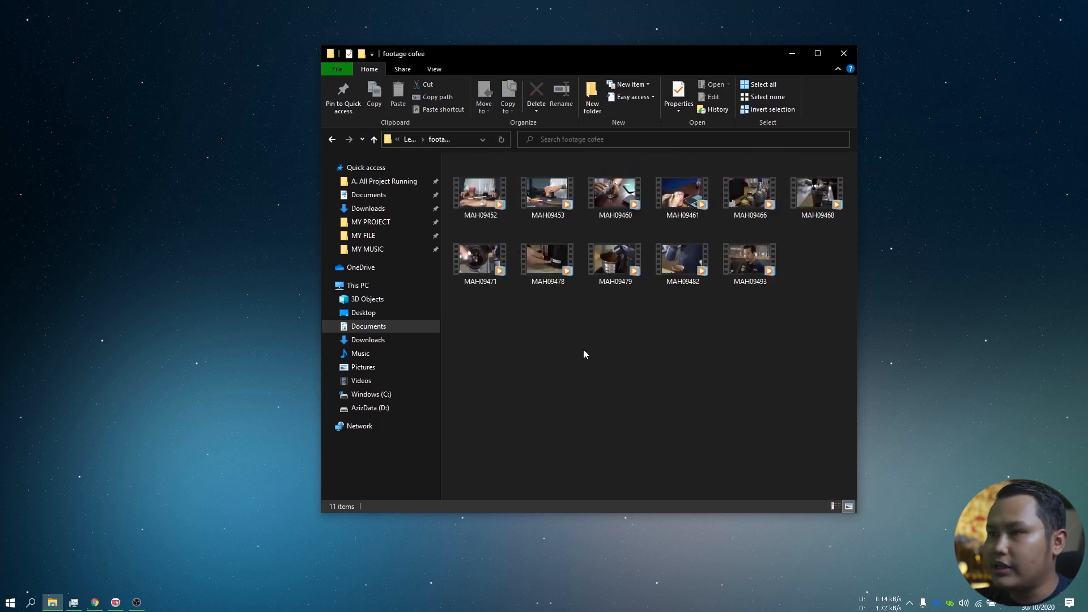
left_click(332, 140)
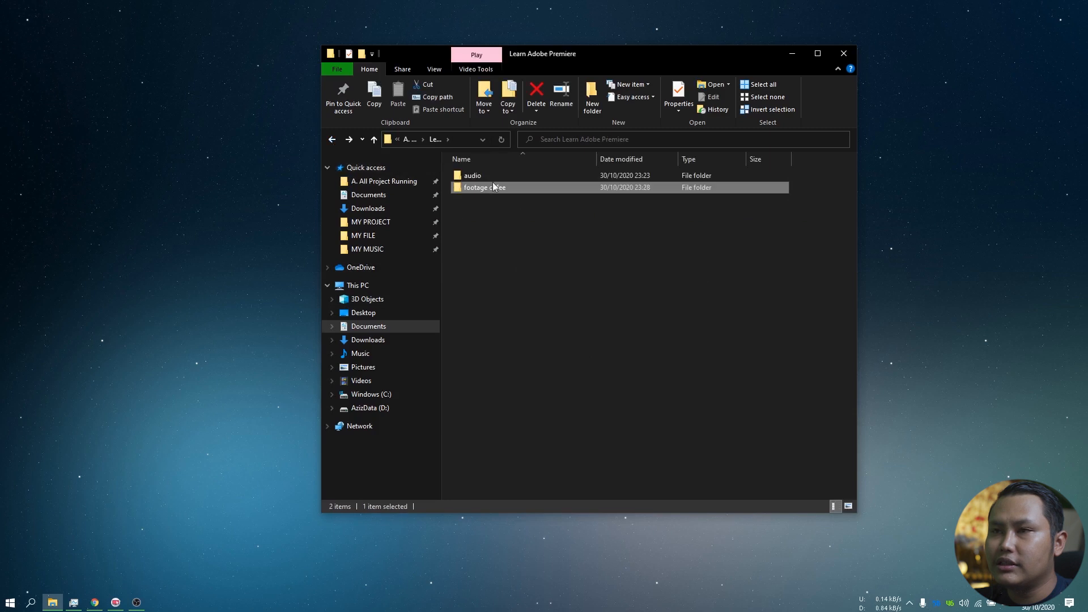
double_click(501, 175)
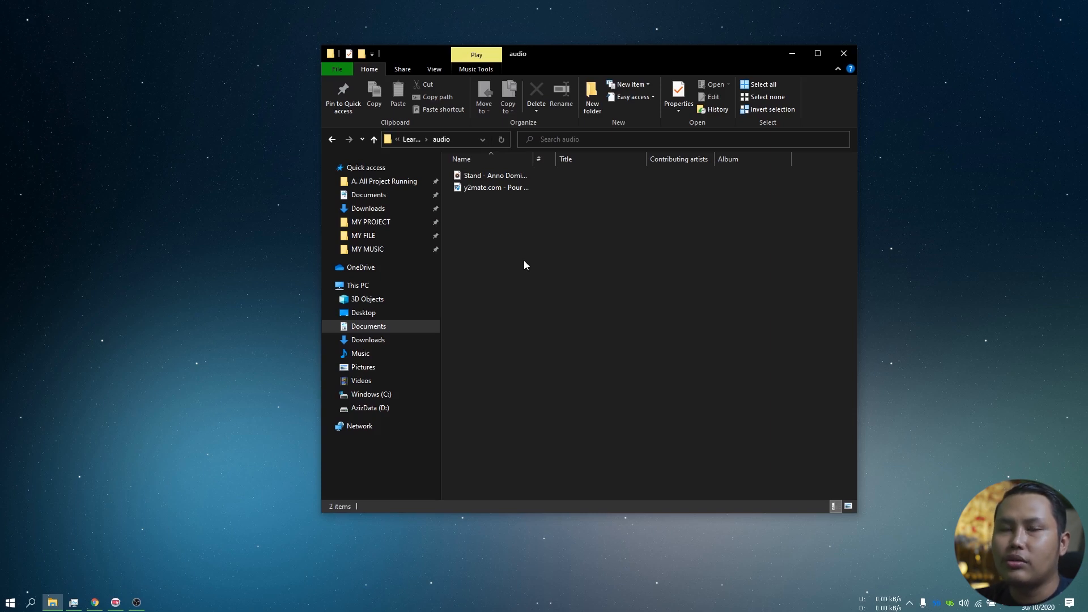
left_click(332, 139)
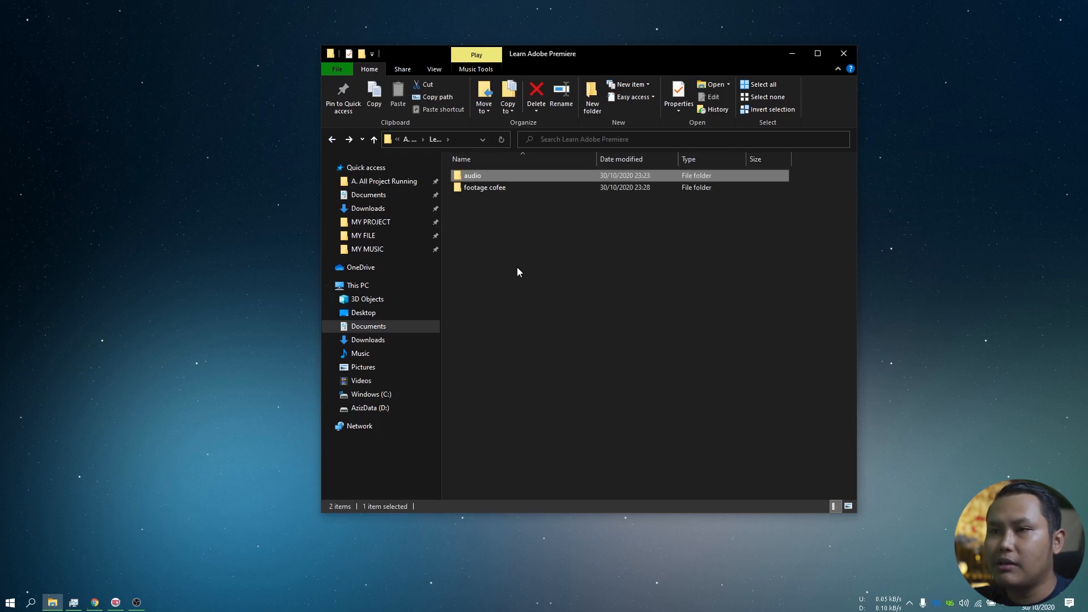
left_click(529, 230)
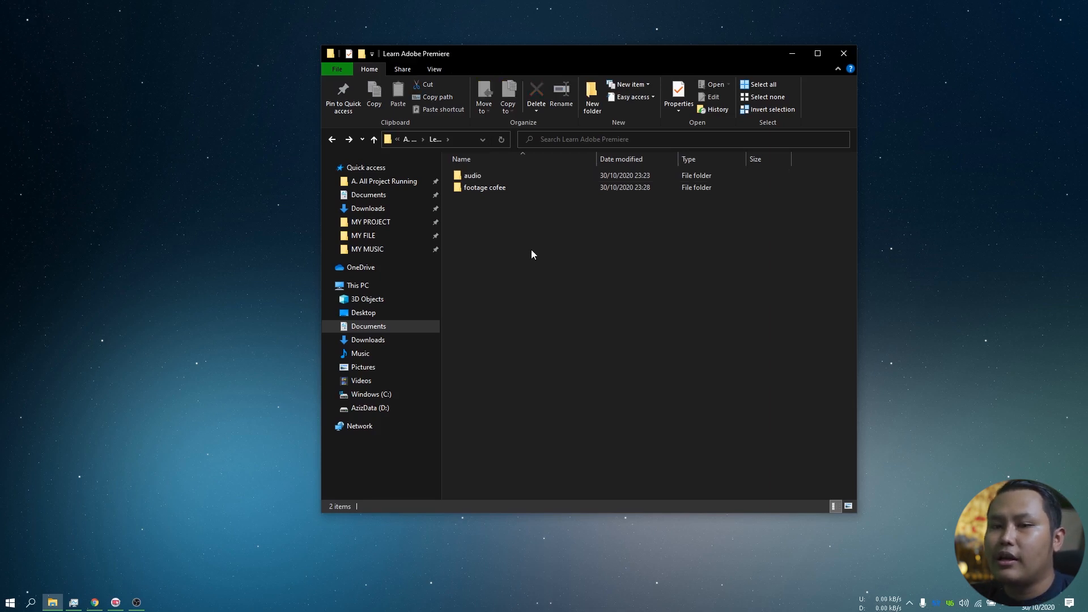
Launch Adobe Premiere Pro 2020 and reposition its Home window on the screen.
left_click(11, 602)
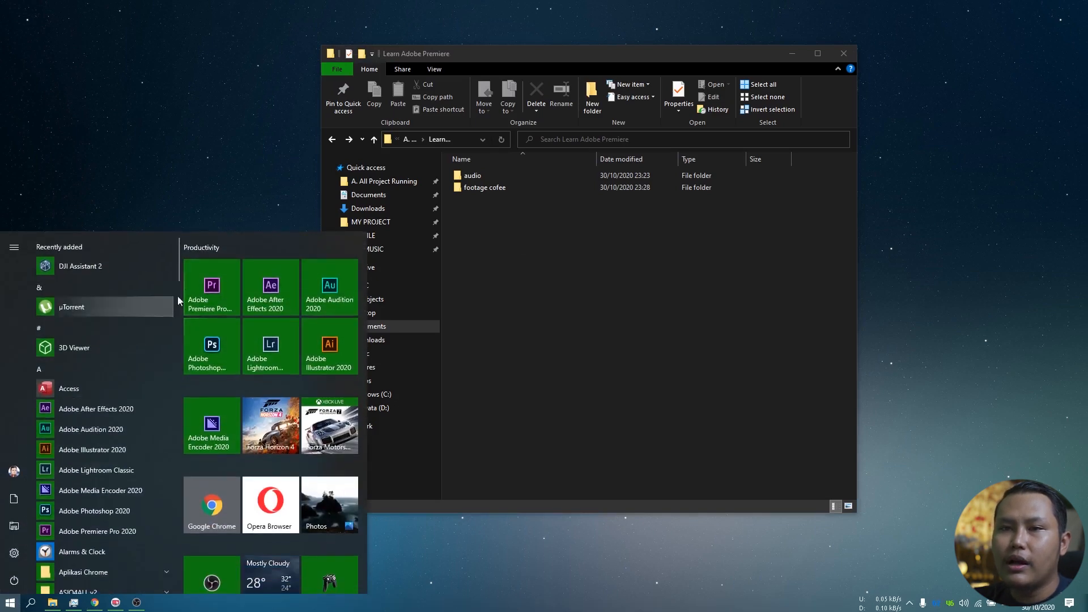
left_click(214, 288)
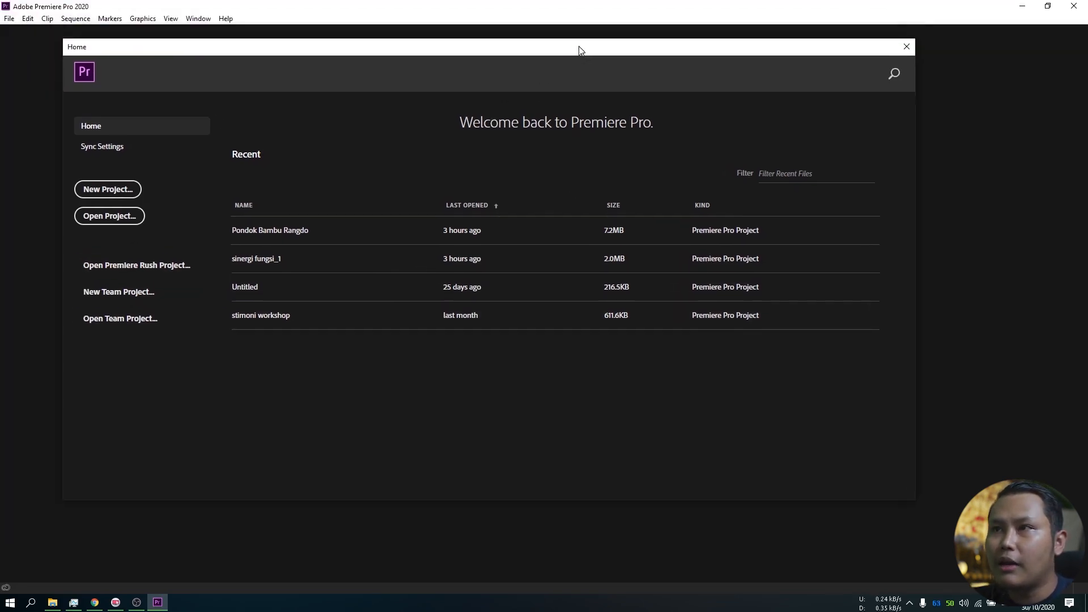
left_click_drag(579, 50, 607, 80)
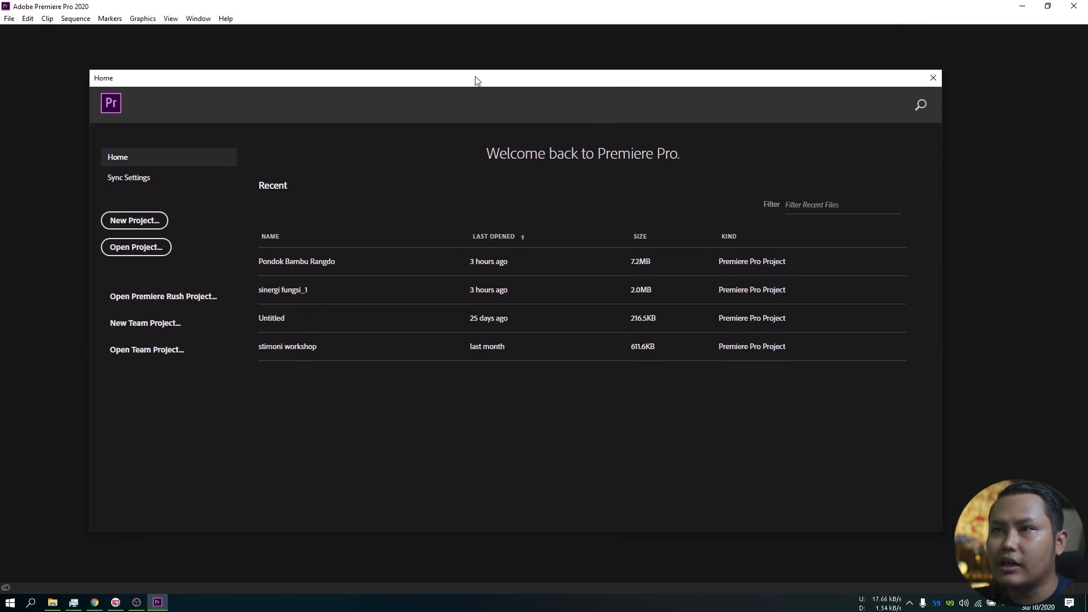
left_click_drag(475, 81, 458, 73)
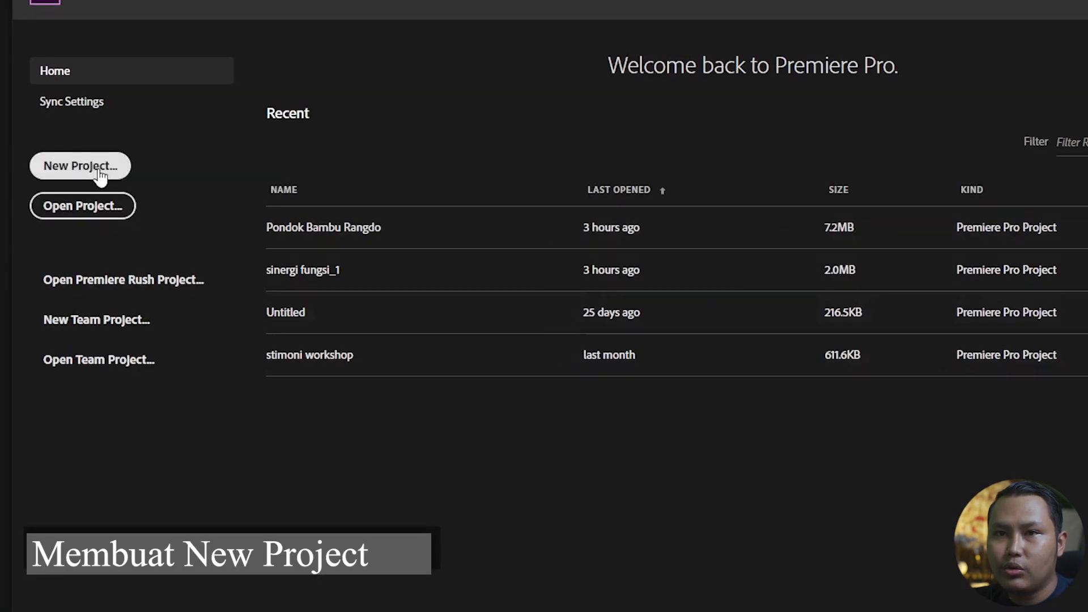
Start a new project and name it cofee.
left_click(99, 177)
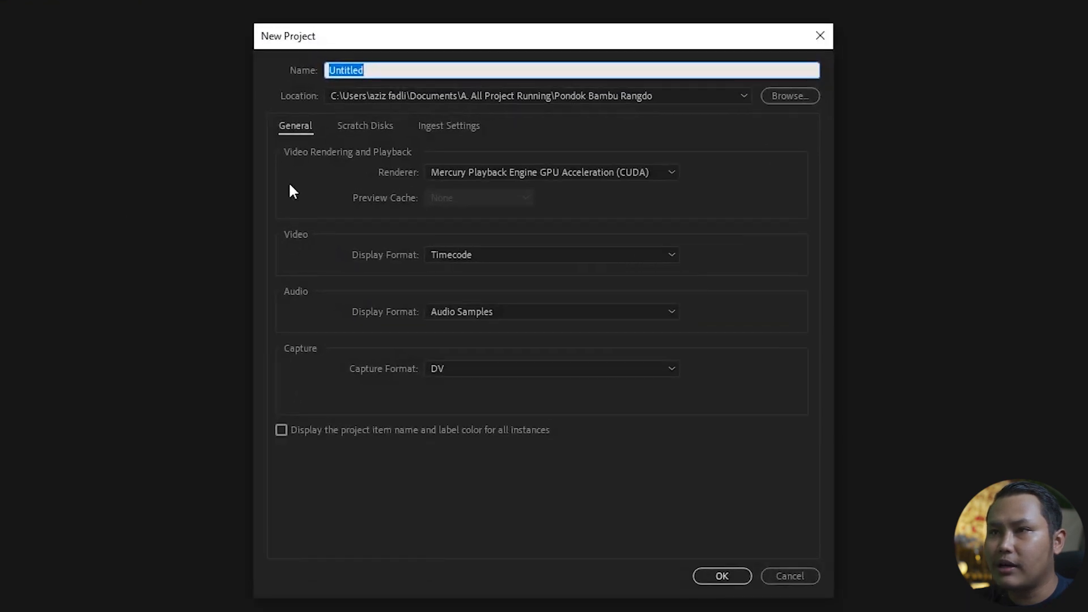
left_click_drag(413, 39, 404, 28)
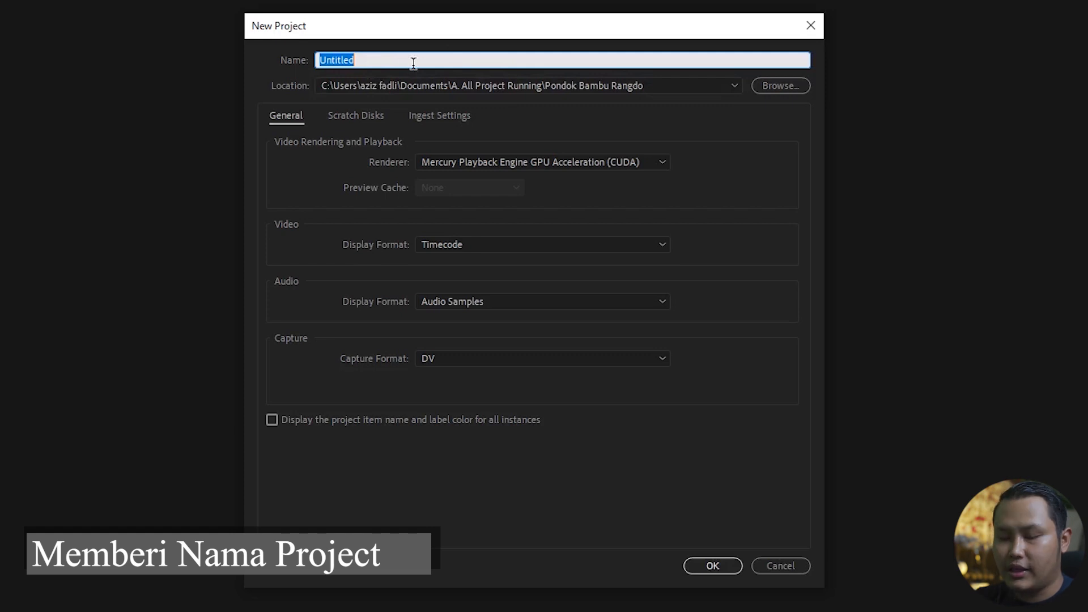
type("co")
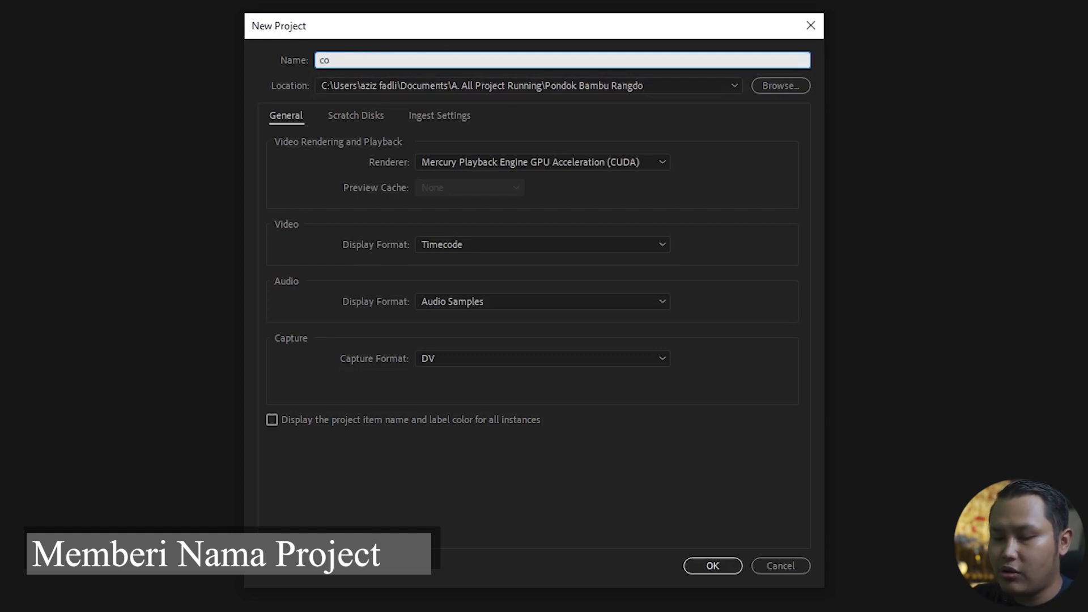
type("fee")
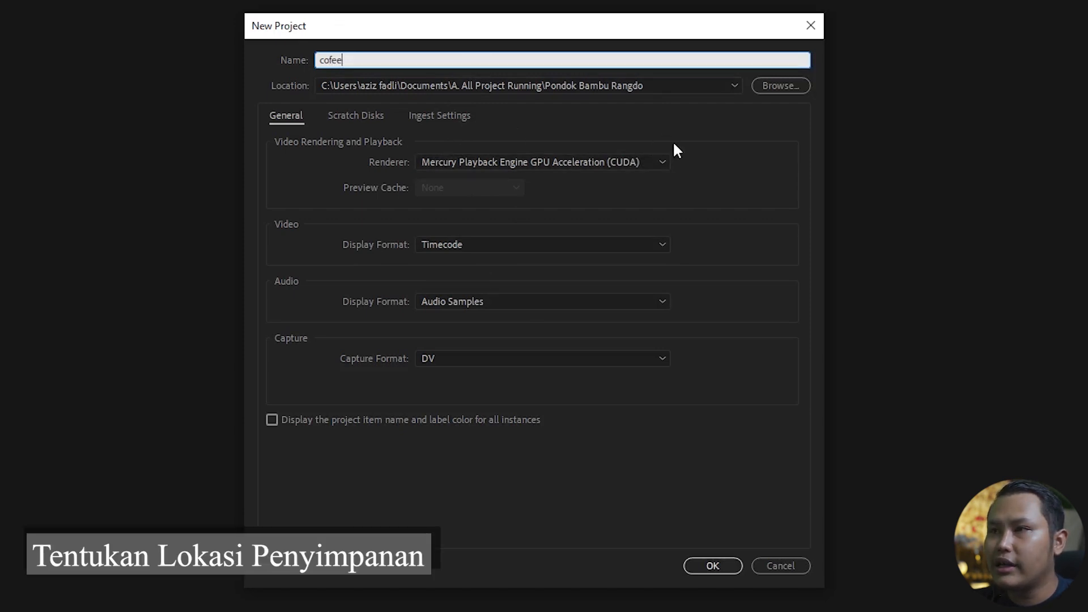
Set the project location to the Learn Adobe Premiere folder within A. All Project Running.
left_click(781, 86)
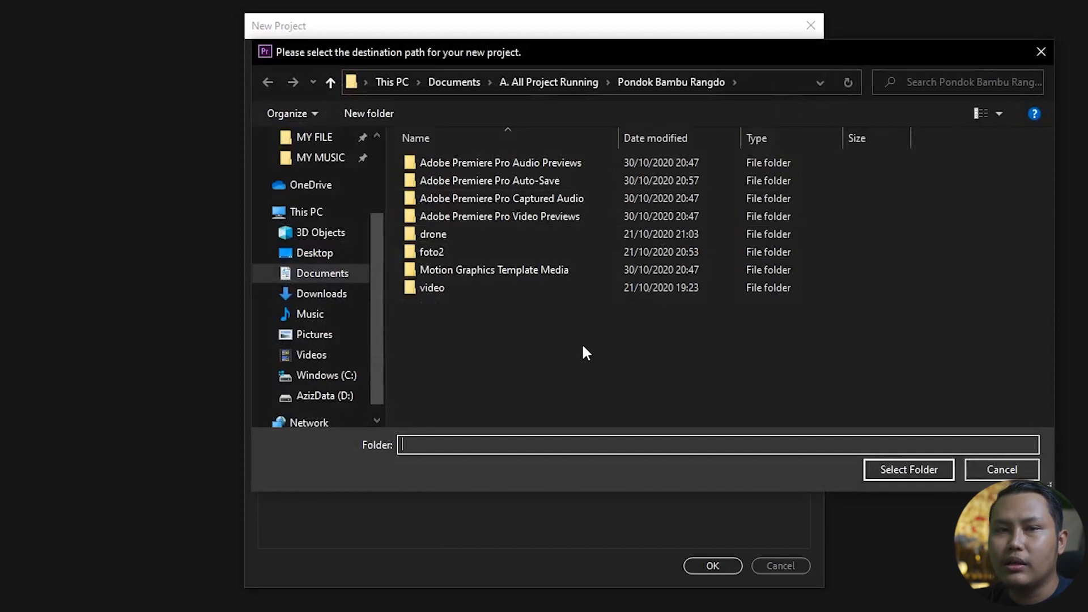
left_click(535, 84)
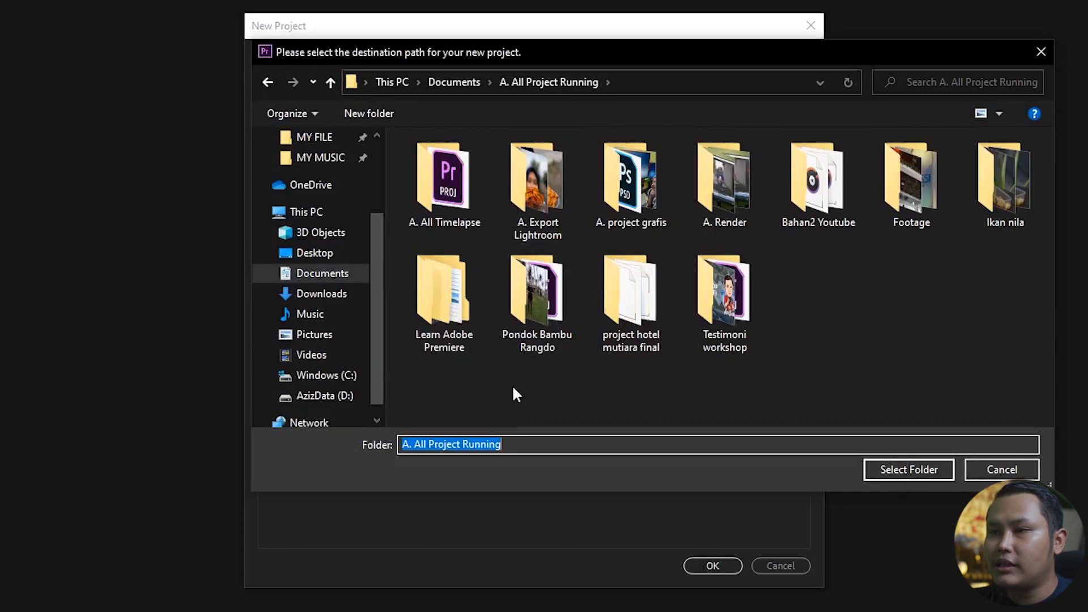
double_click(443, 299)
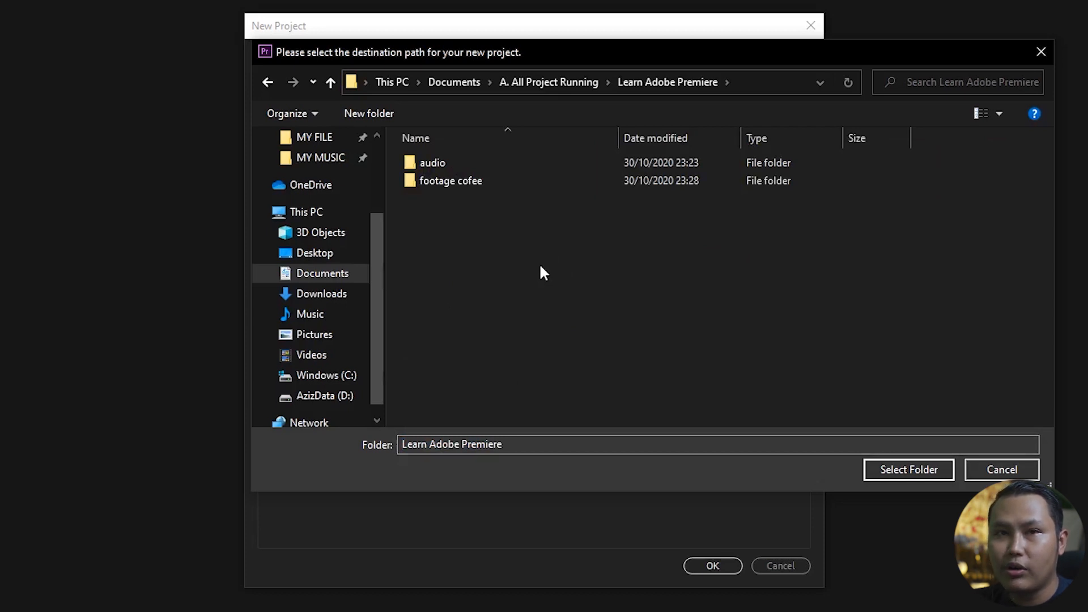
left_click(907, 474)
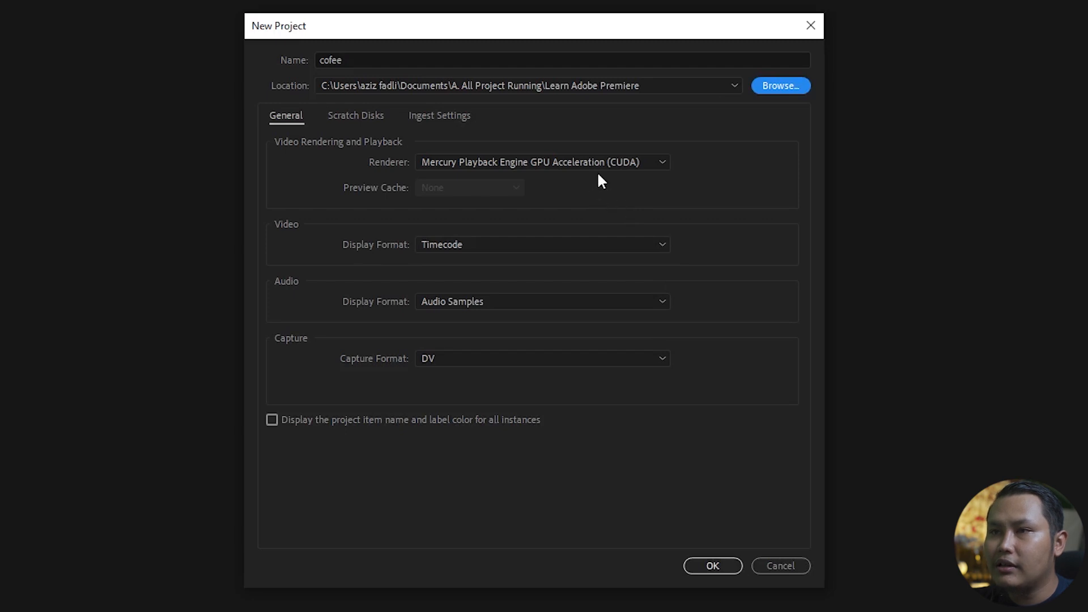
Try the Mercury Playback Engine GPU Acceleration (OpenCL) renderer for the project and restore the CUDA renderer.
left_click(566, 163)
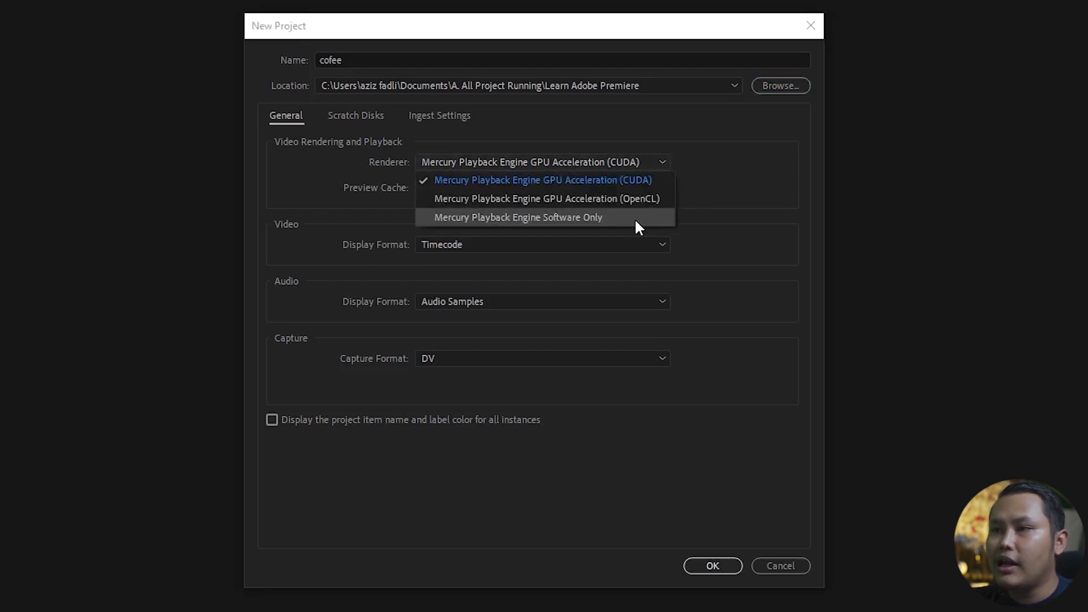
left_click(702, 194)
left_click(655, 166)
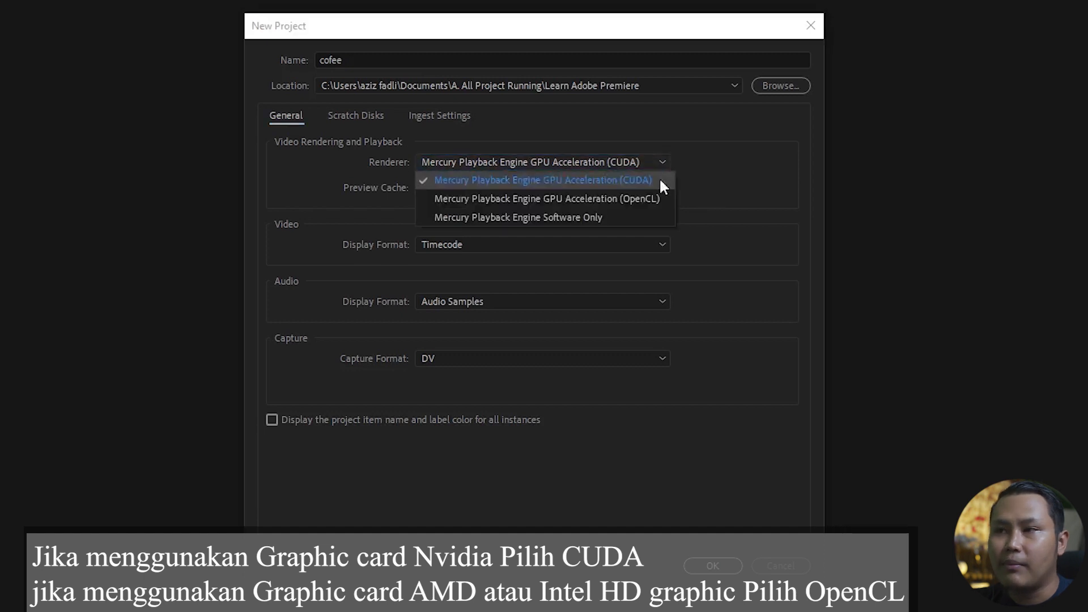
left_click(634, 199)
left_click(631, 169)
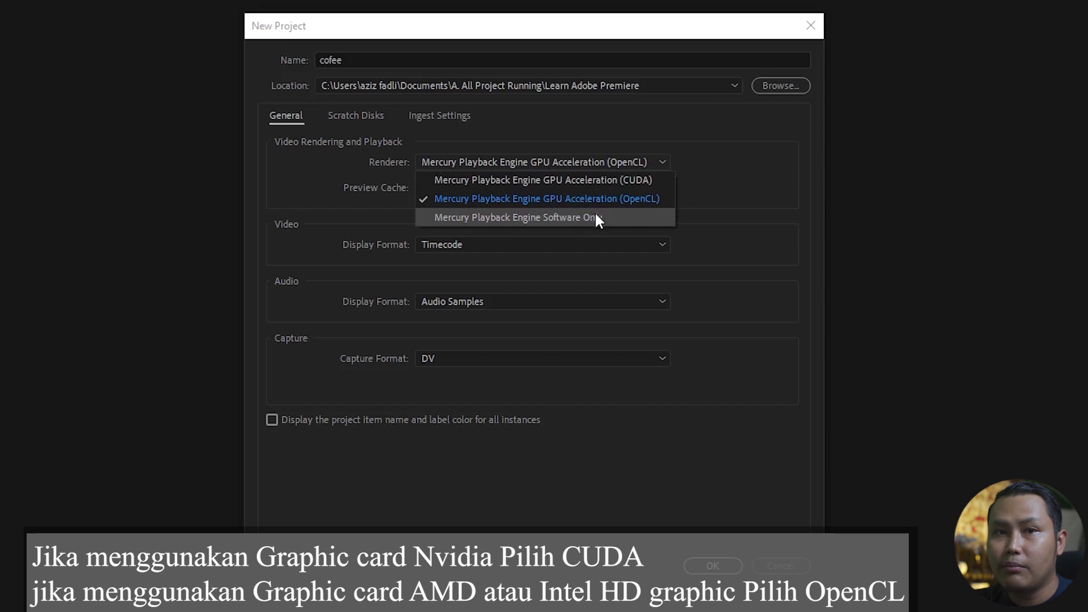
left_click(718, 201)
left_click(657, 165)
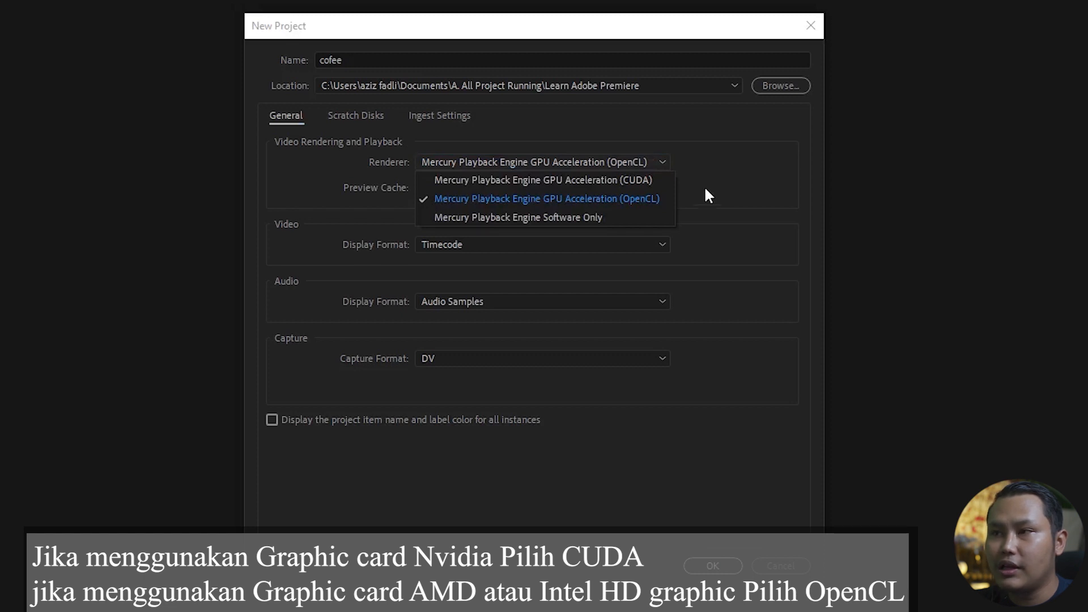
left_click(638, 179)
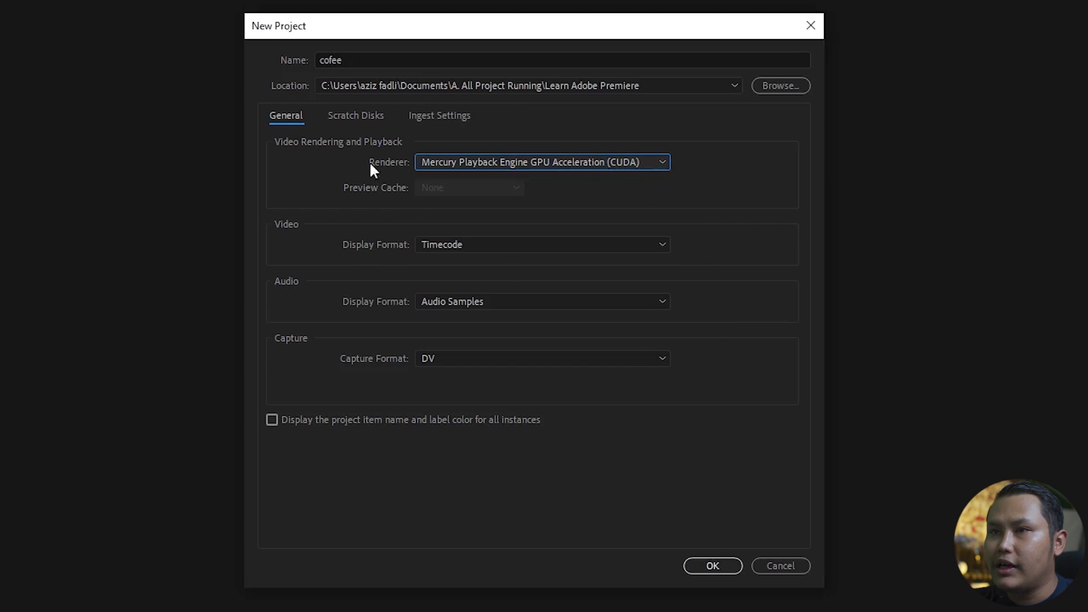
Review the scratch disk and ingest settings of the new project, and create it with the current general settings.
left_click(362, 115)
left_click(433, 116)
left_click(374, 115)
left_click(437, 116)
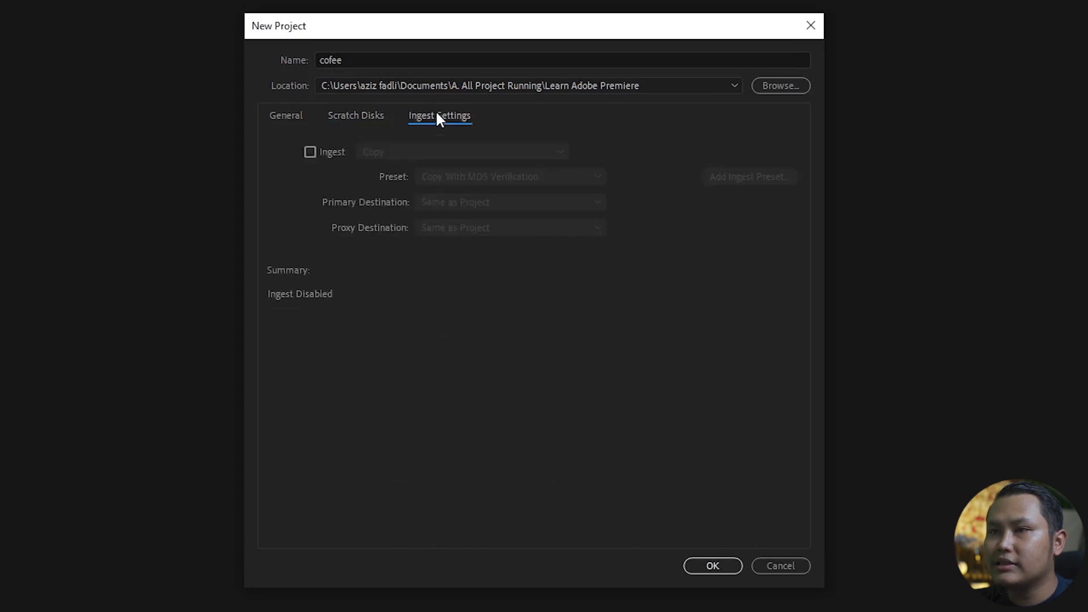
left_click(290, 115)
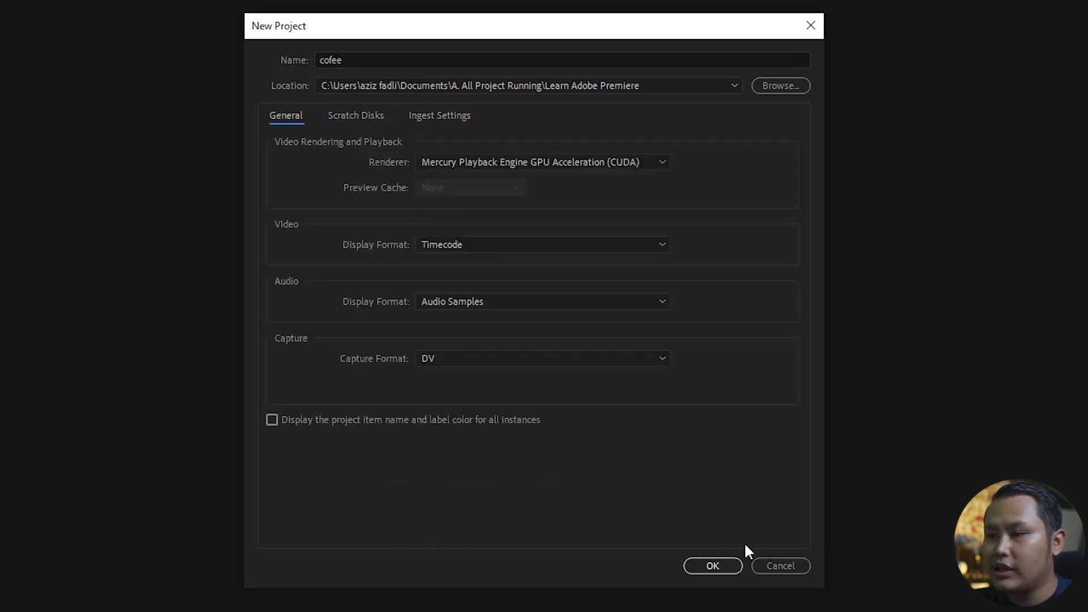
left_click(713, 566)
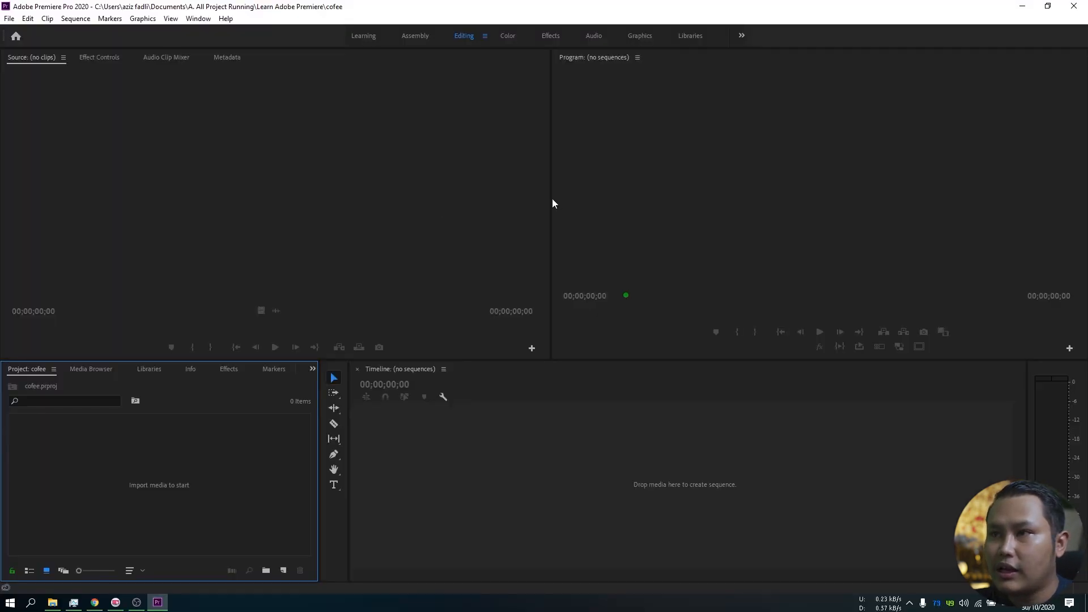
Resize the Editing workspace layout by widening the Program monitor and the Project area.
left_click_drag(550, 195, 400, 199)
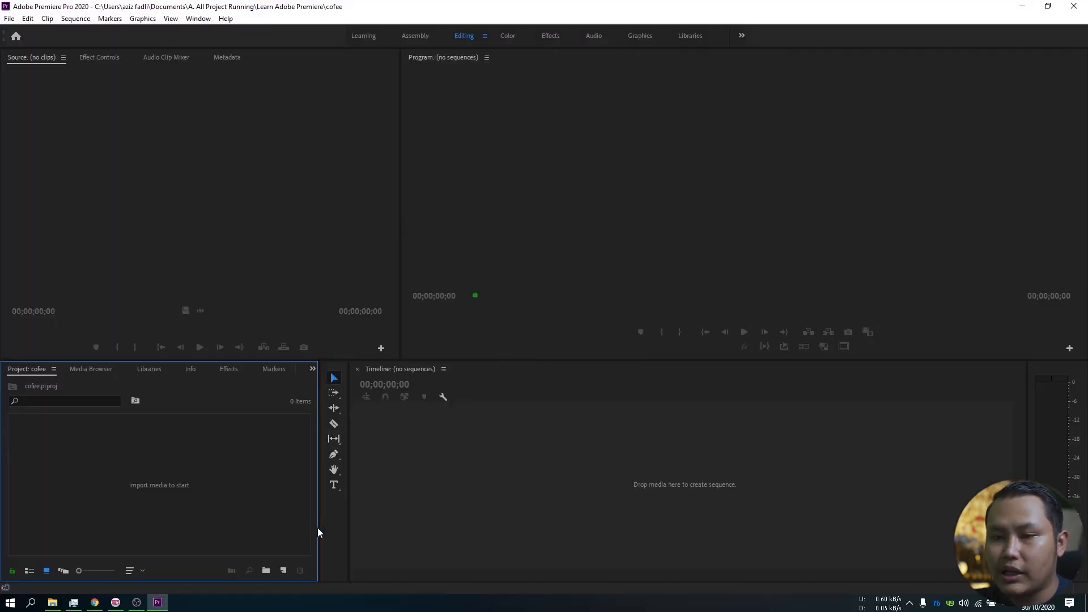
left_click_drag(320, 521, 384, 527)
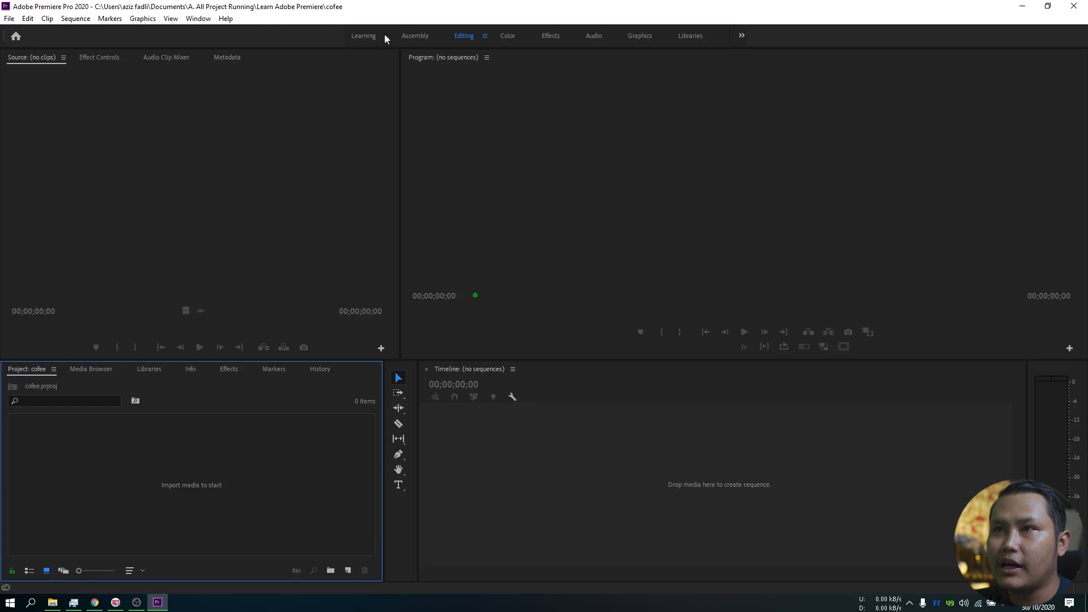
Look through the Effects, Assembly and Color workspaces and return to the Editing workspace.
left_click(549, 36)
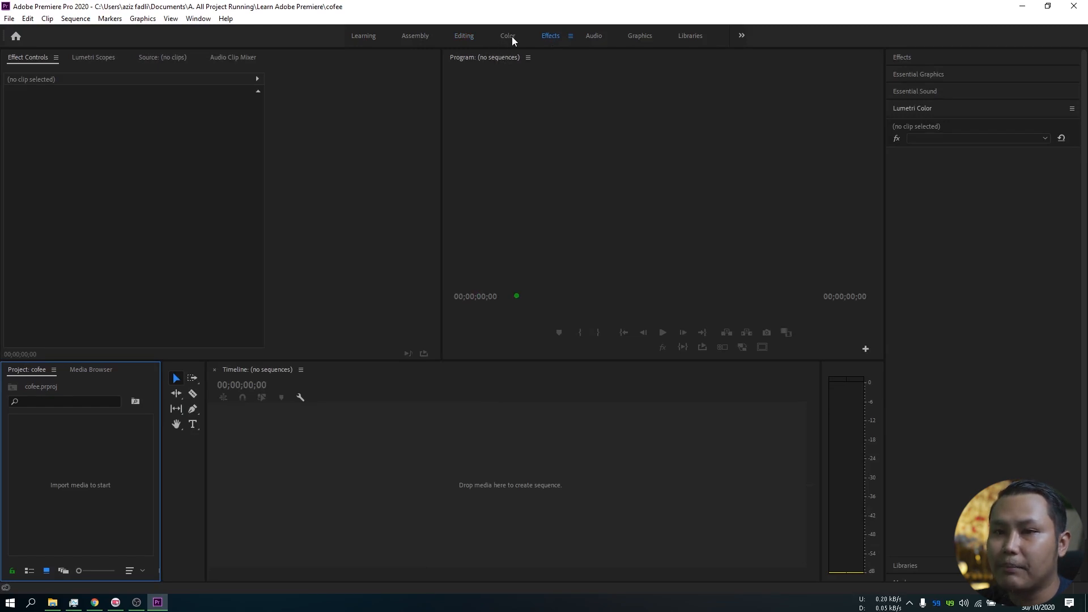
left_click(415, 36)
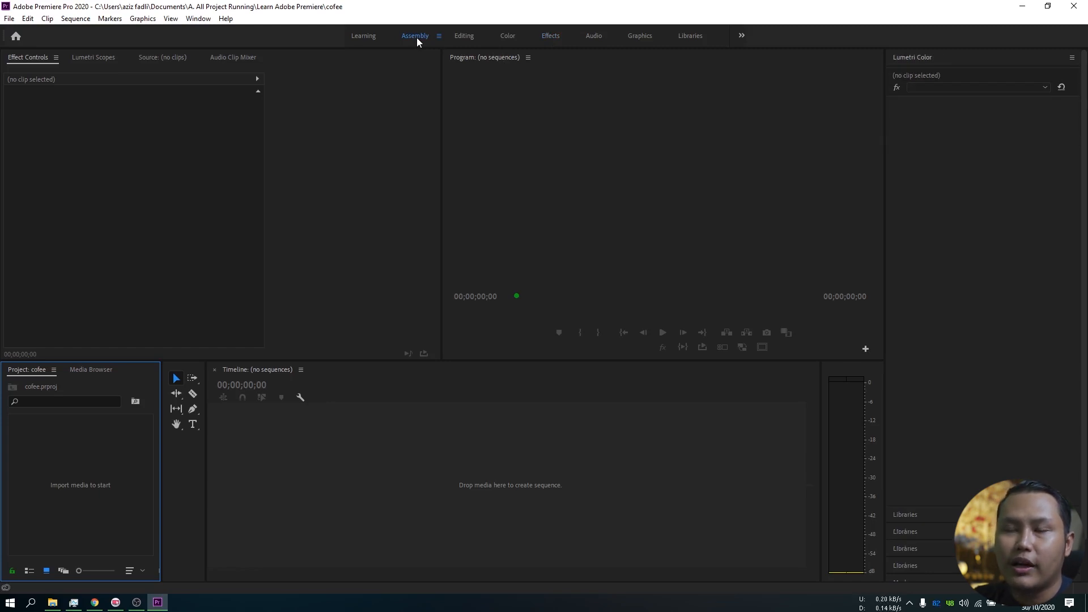
left_click(402, 39)
left_click(464, 36)
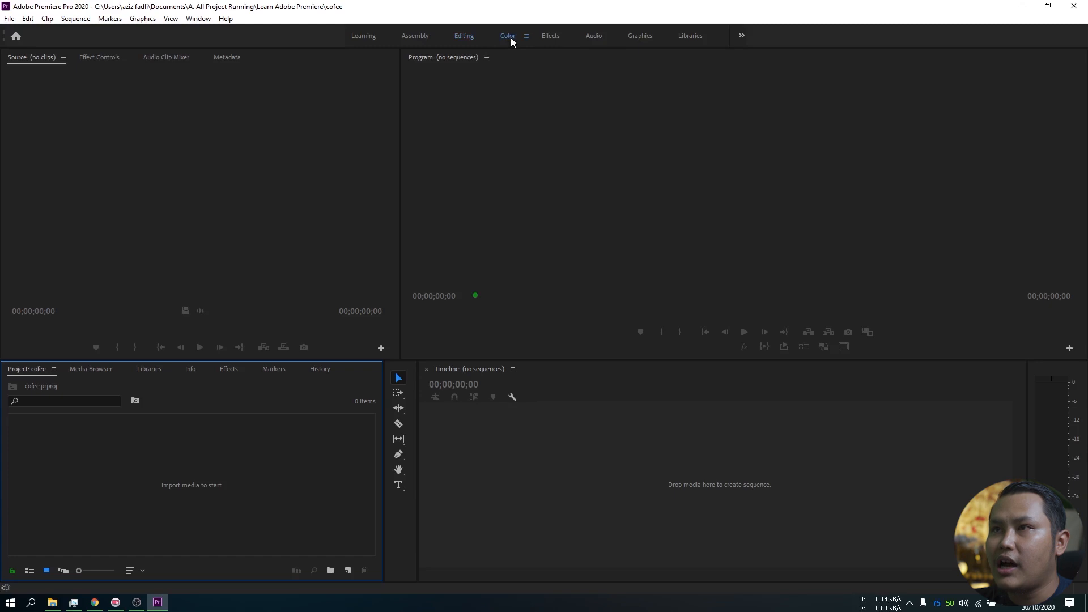
left_click(510, 37)
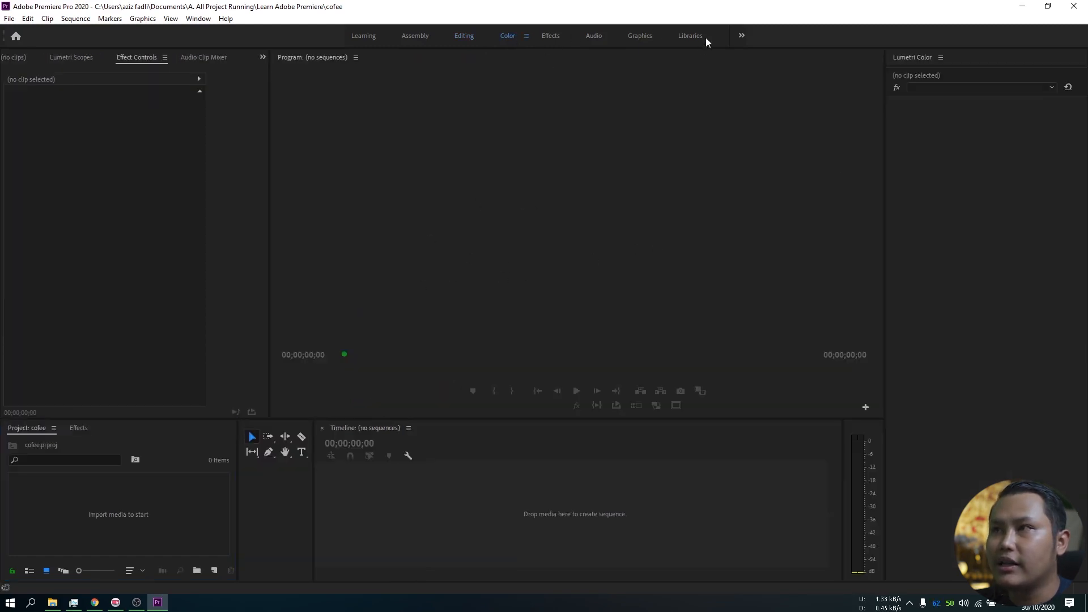
left_click(464, 35)
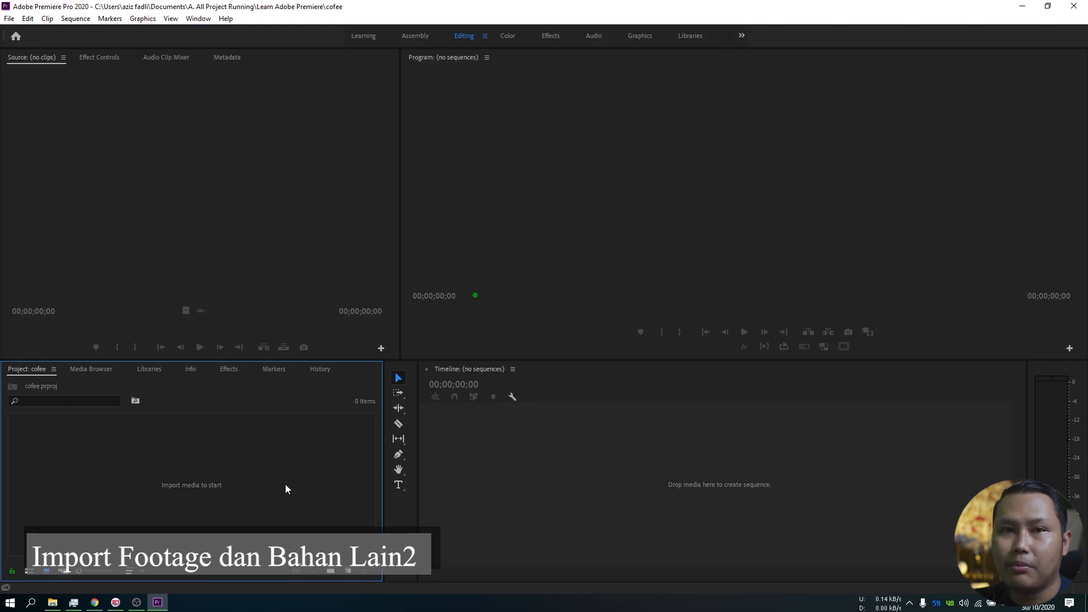
left_click(9, 18)
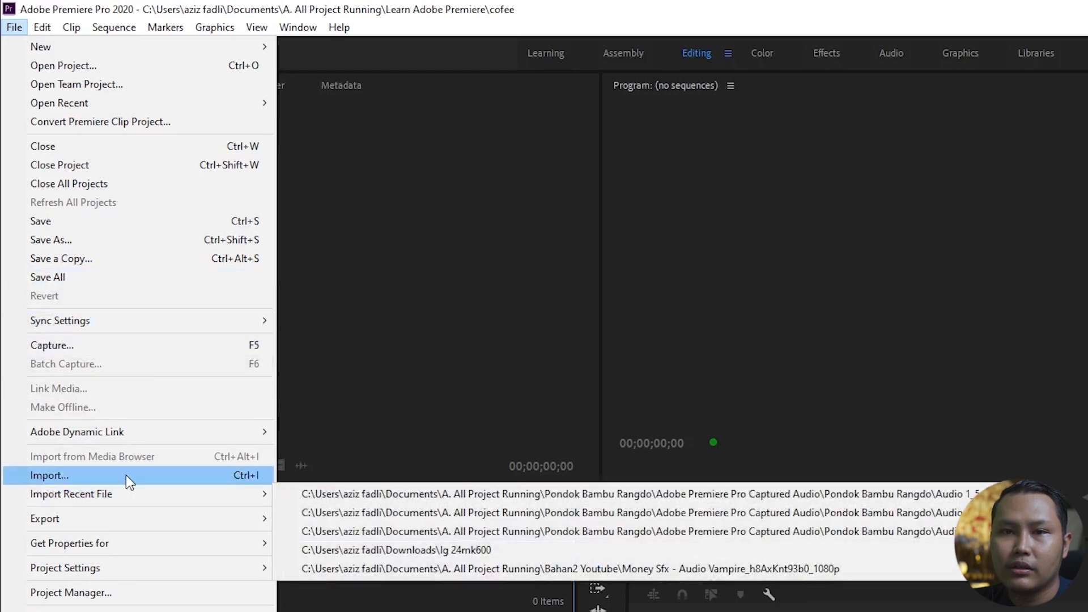
left_click(126, 475)
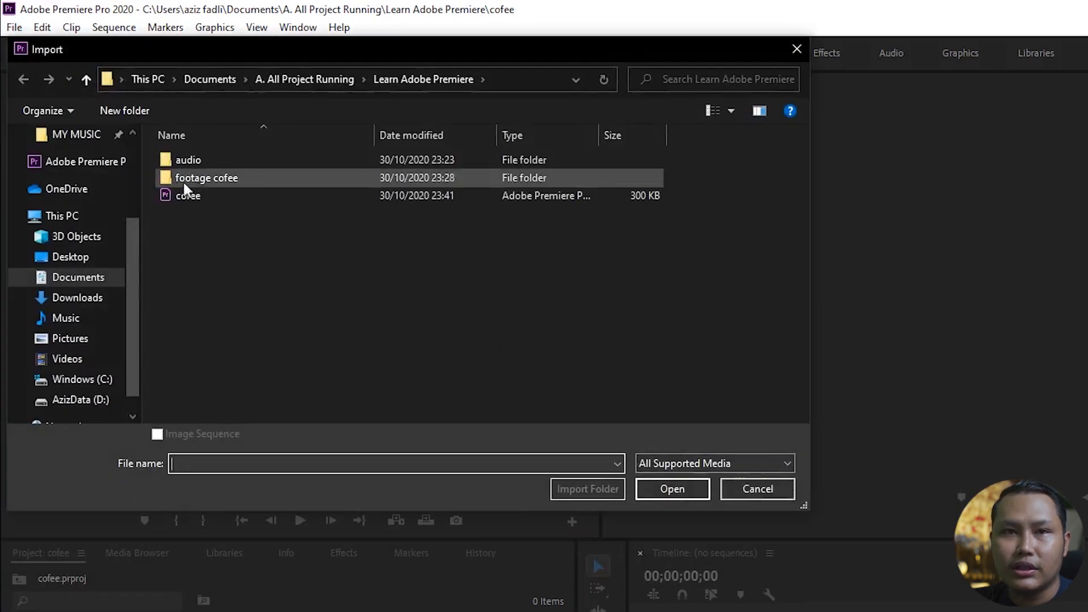
left_click_drag(683, 159, 263, 175)
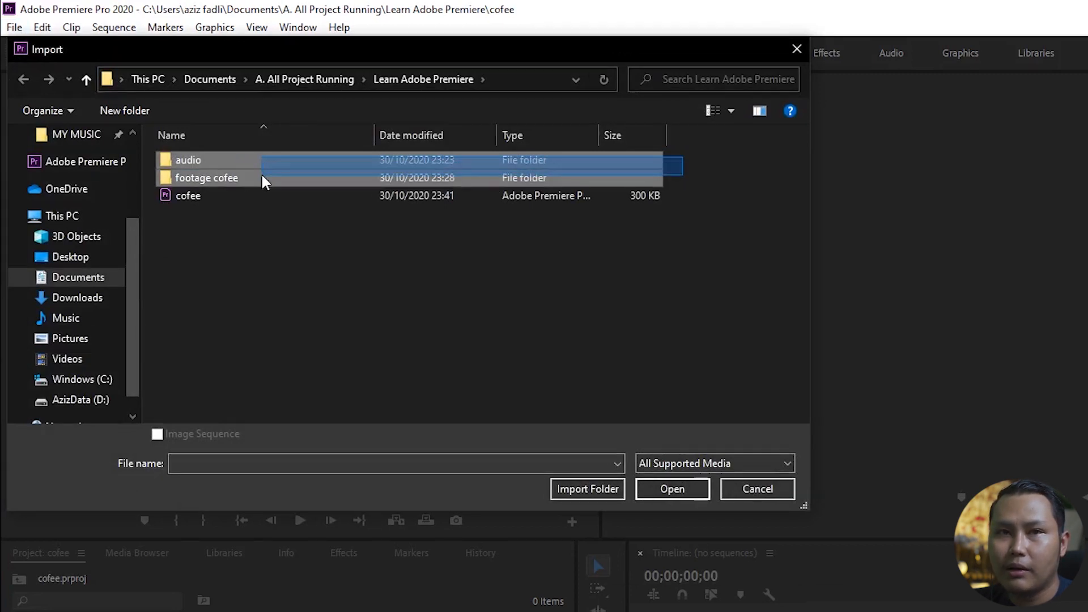
left_click_drag(263, 176, 262, 176)
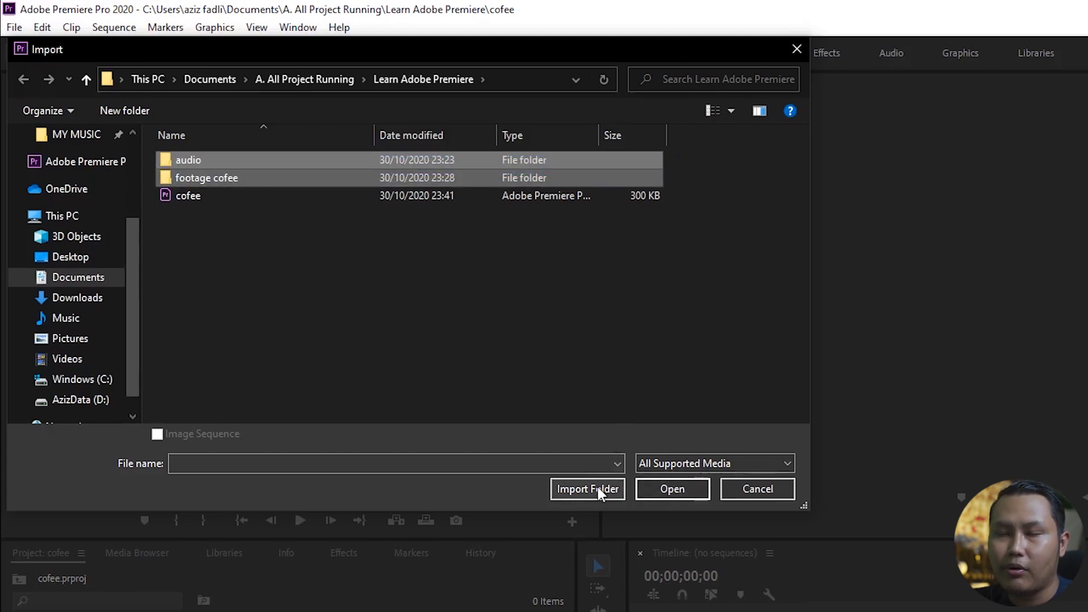
left_click(758, 488)
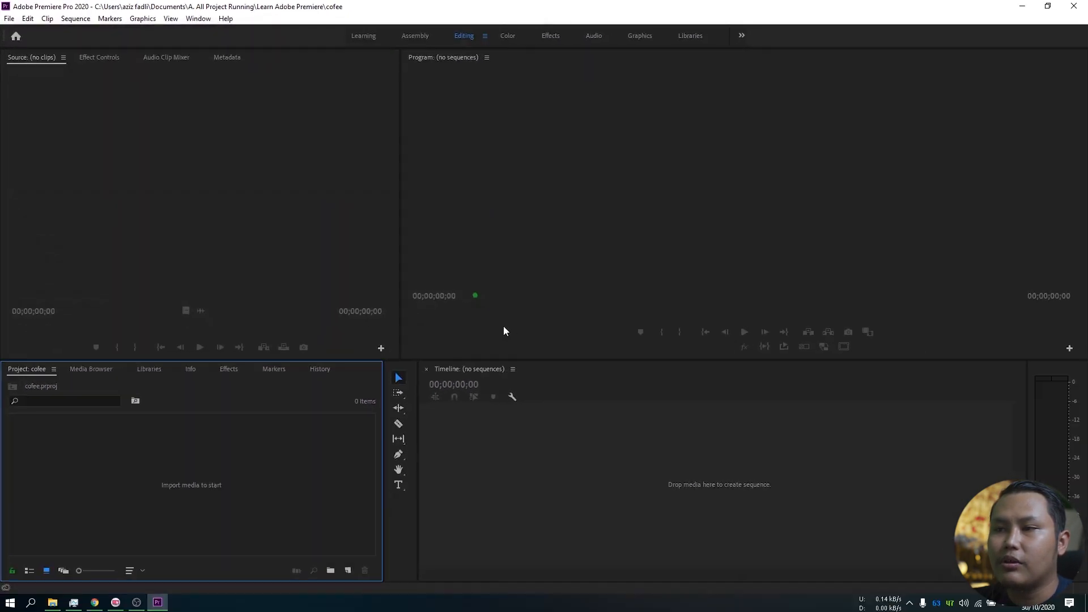
Import the audio and footage cofee folders from the Learn Adobe Premiere folder in File Explorer into the cofee project.
left_click(50, 603)
left_click_drag(801, 176, 617, 188)
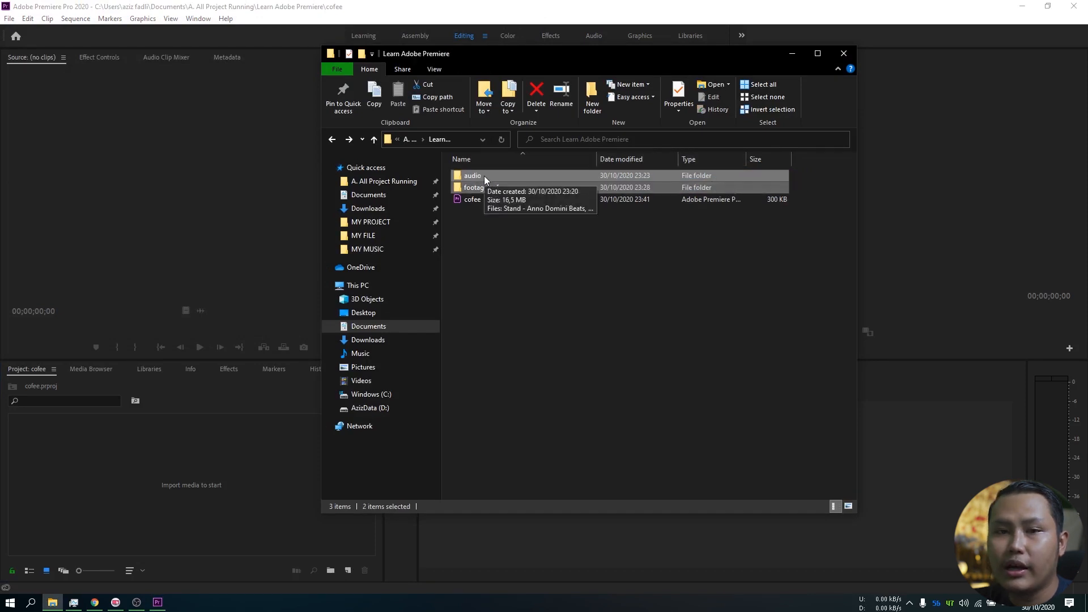
left_click(193, 437)
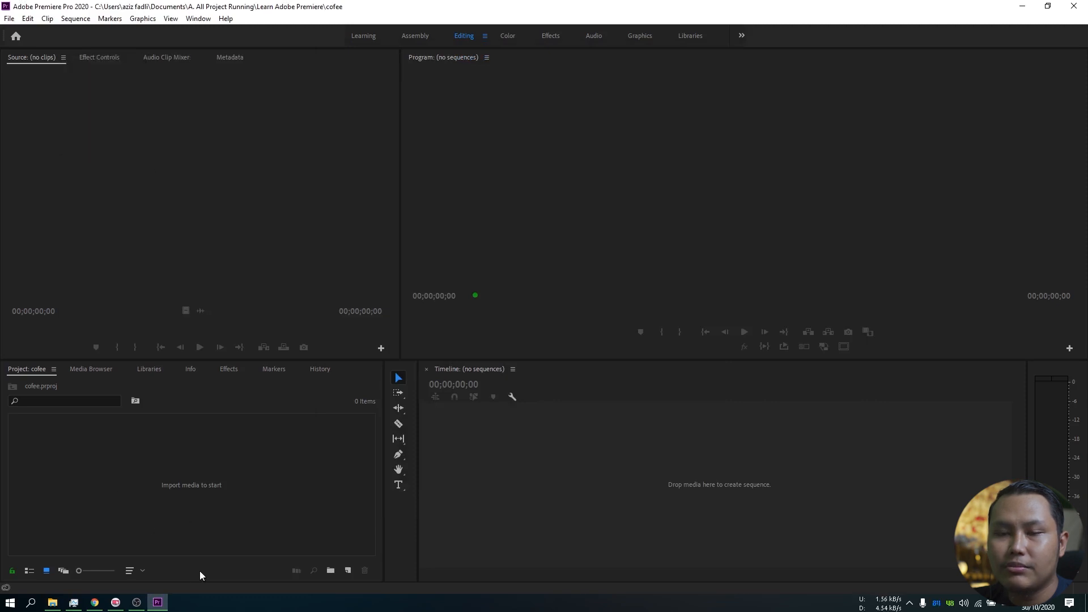
left_click(33, 369)
left_click(52, 602)
left_click_drag(539, 182, 126, 474)
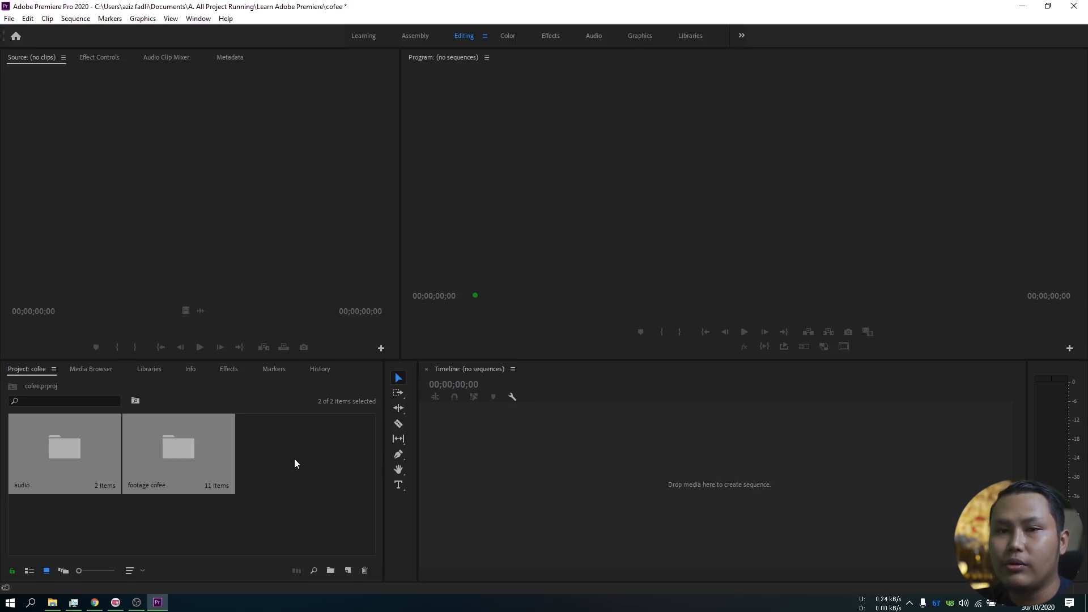
left_click(294, 458)
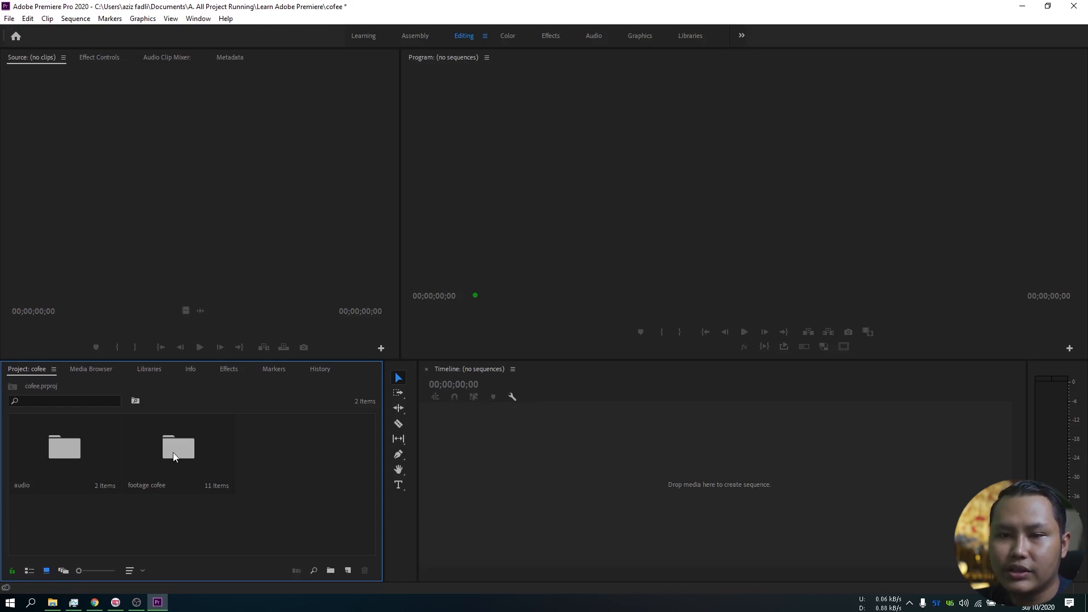
Look through the clips in the audio and footage cofee bins and return to the project's top level.
double_click(73, 447)
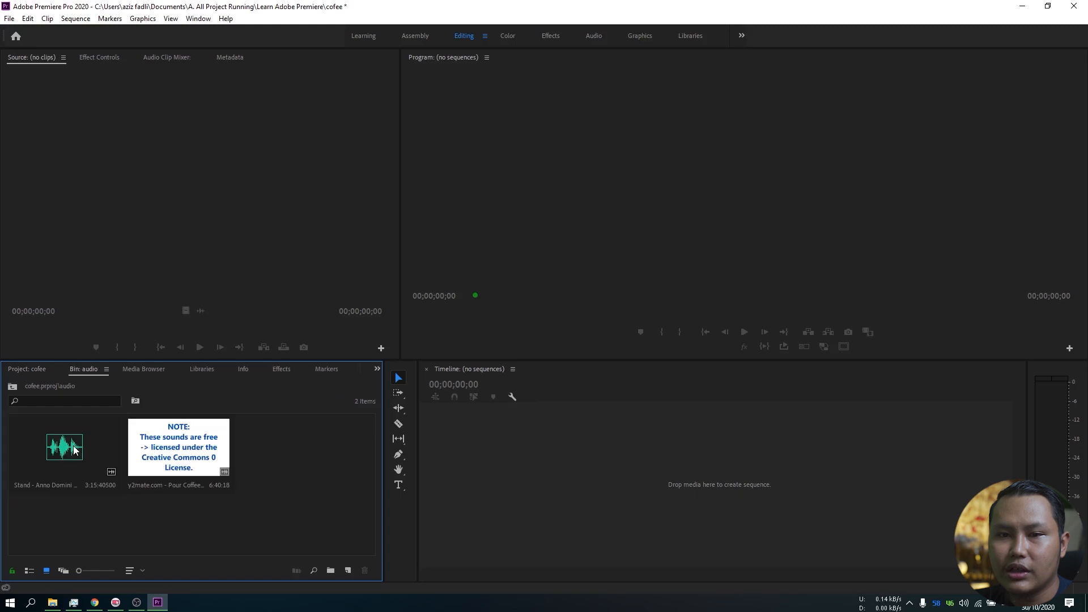
left_click(27, 369)
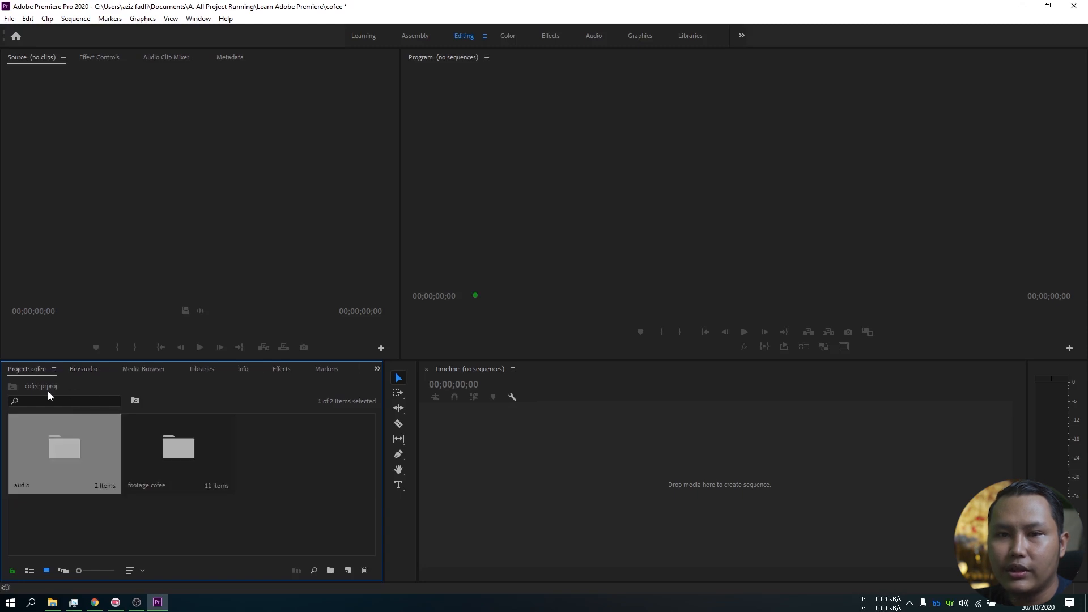
double_click(183, 448)
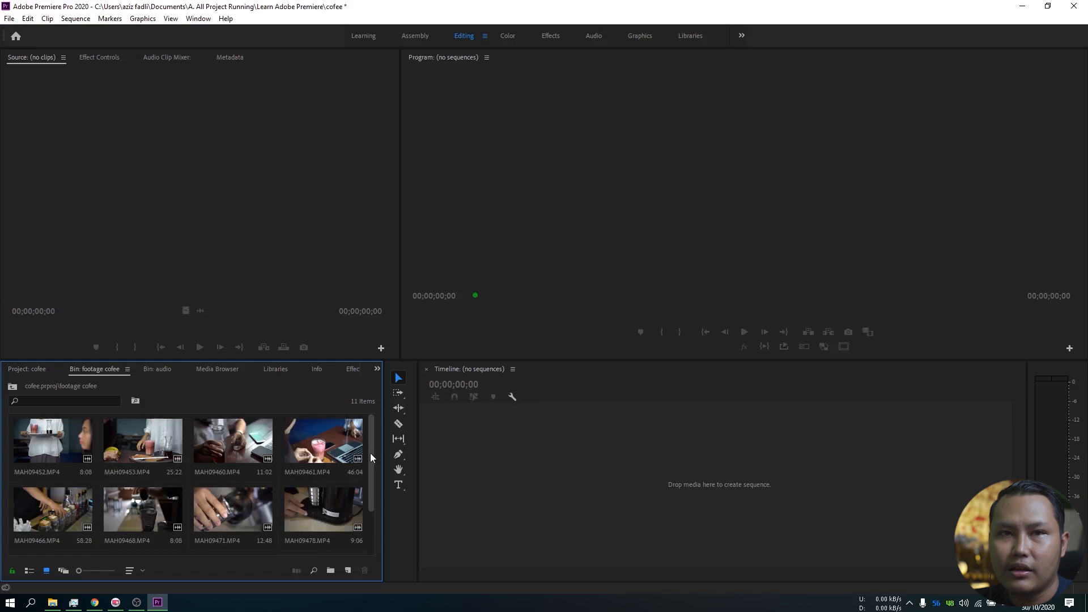
left_click_drag(371, 457, 365, 486)
left_click(27, 370)
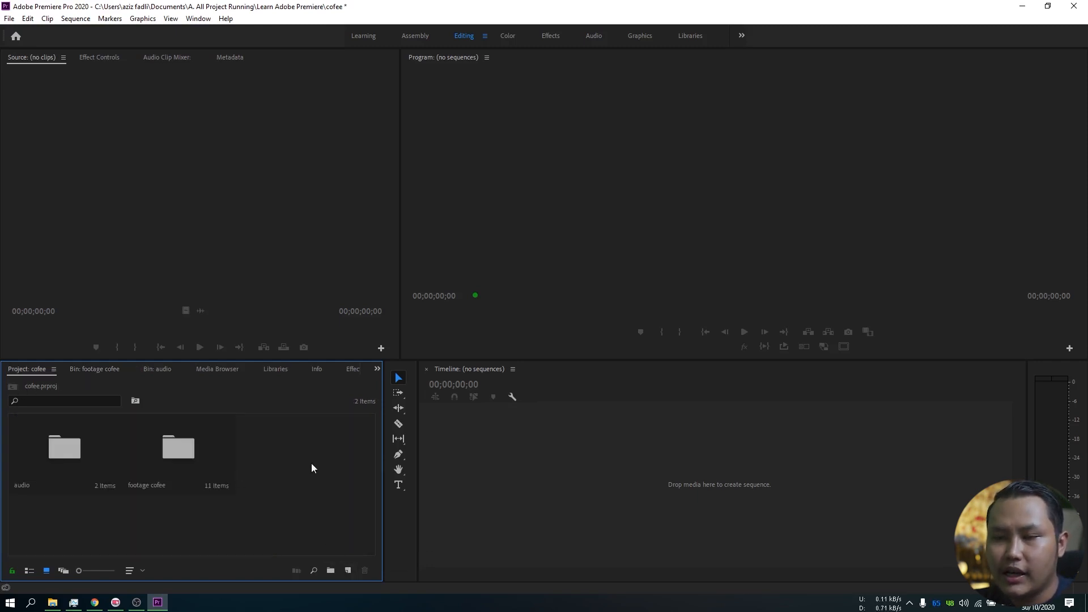
Start a new sequence based on the DSLR 1080p30 preset and open its detailed settings.
left_click(438, 562)
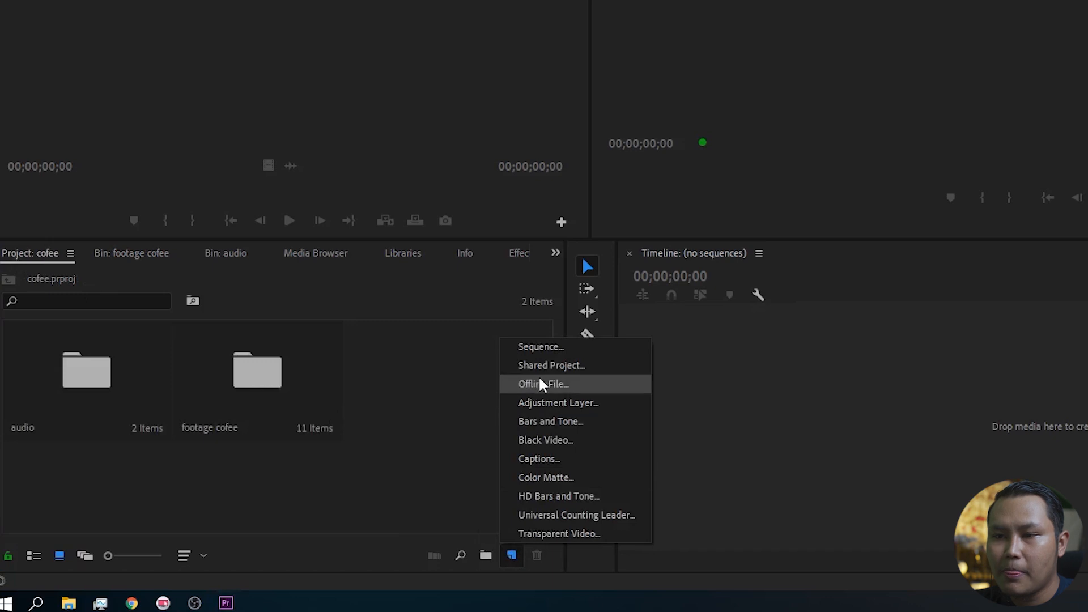
left_click(543, 348)
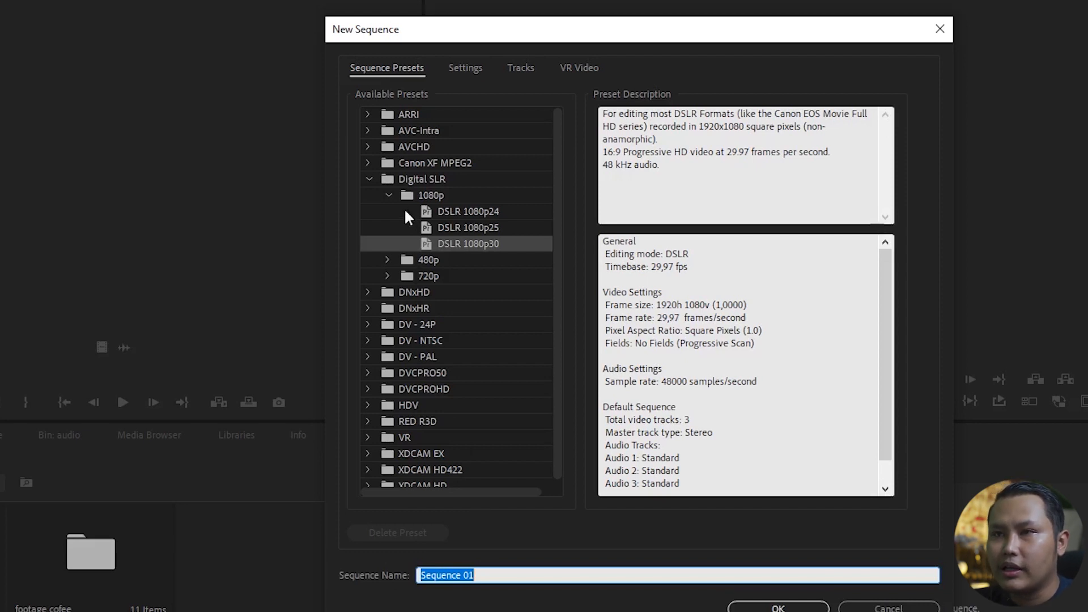
left_click(368, 179)
left_click(369, 179)
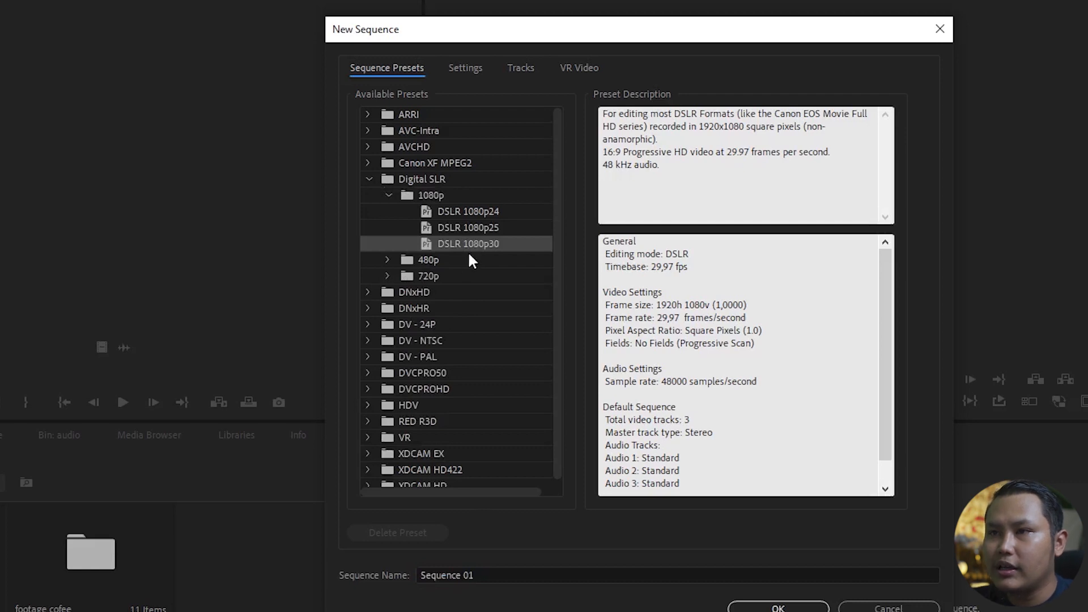
left_click(462, 69)
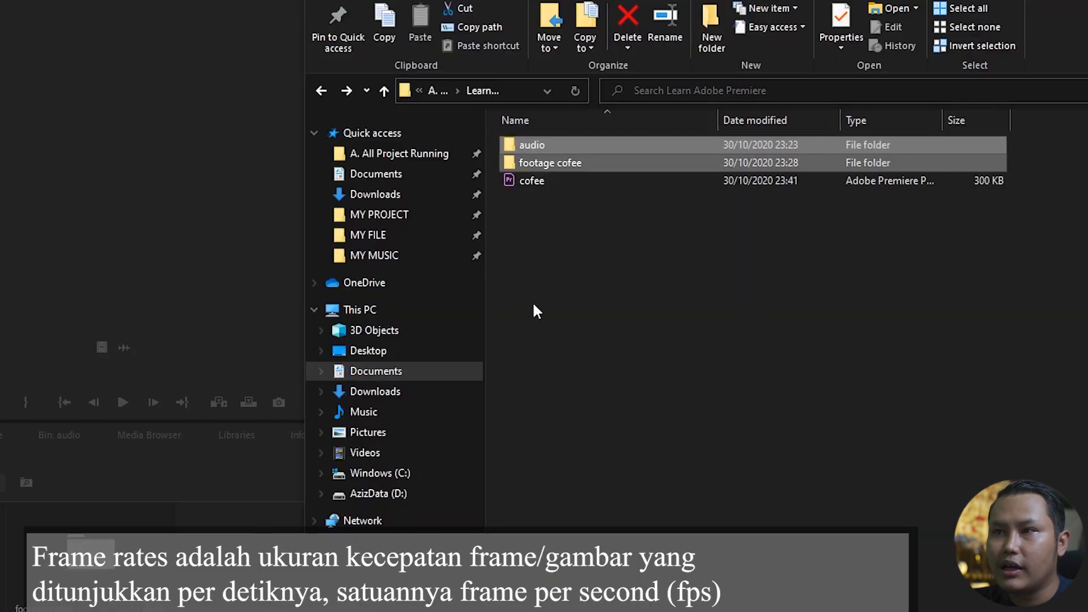
Switch to File Explorer and check the frame rate in the properties of the MAH09452 clip in the footage cofee folder.
left_click(571, 236)
double_click(586, 160)
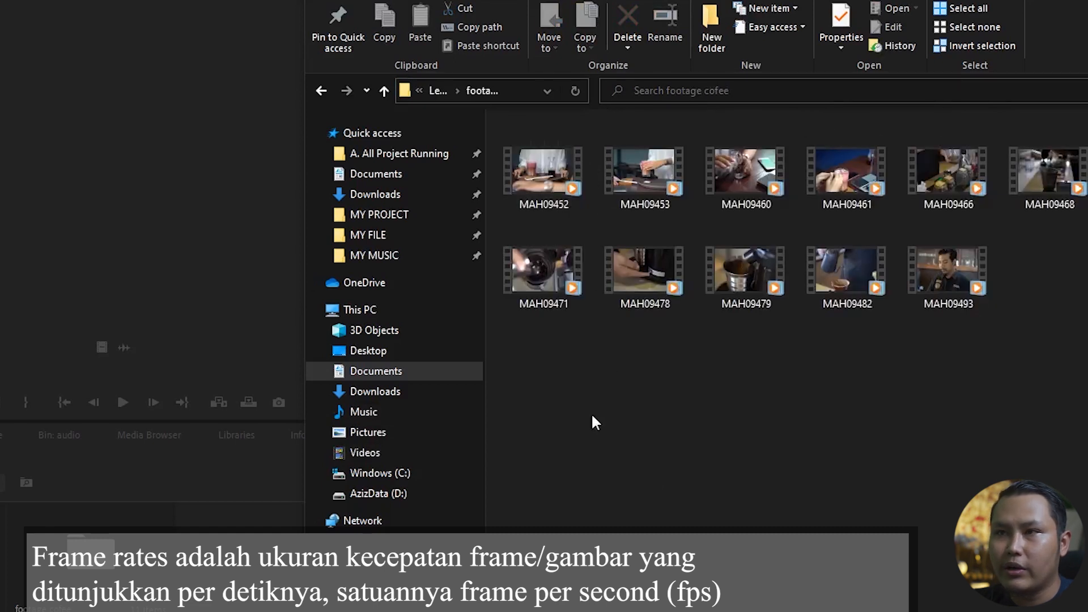
left_click(548, 162)
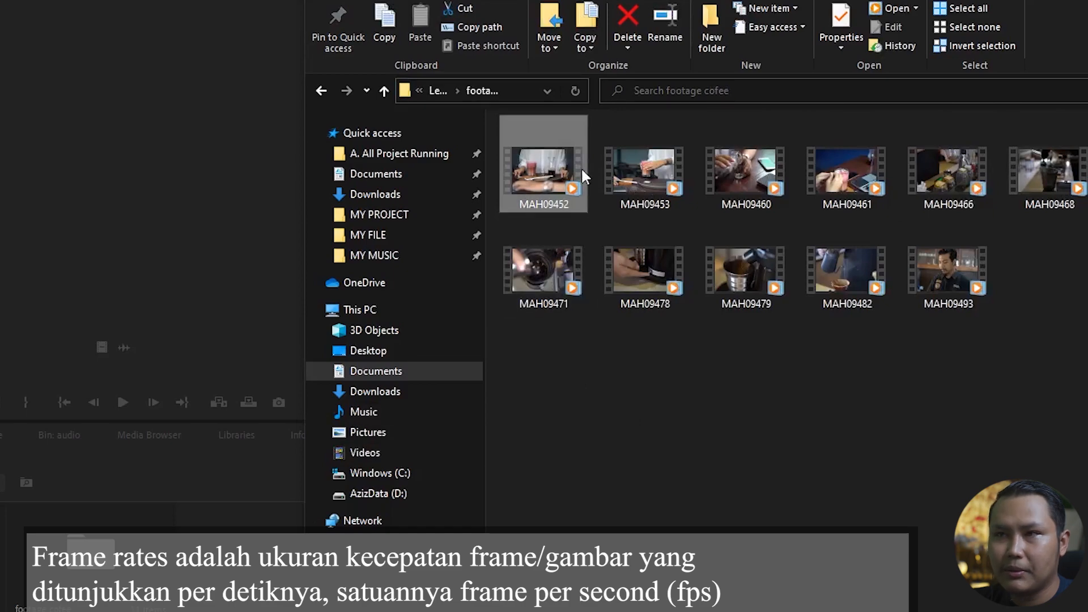
right_click(526, 168)
left_click(804, 400)
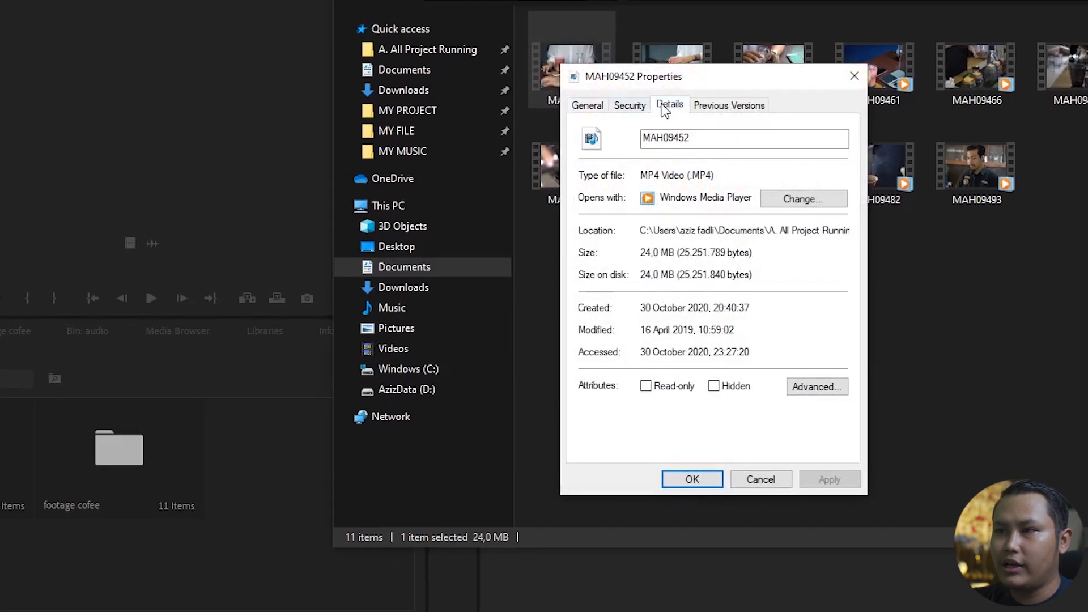
left_click(668, 105)
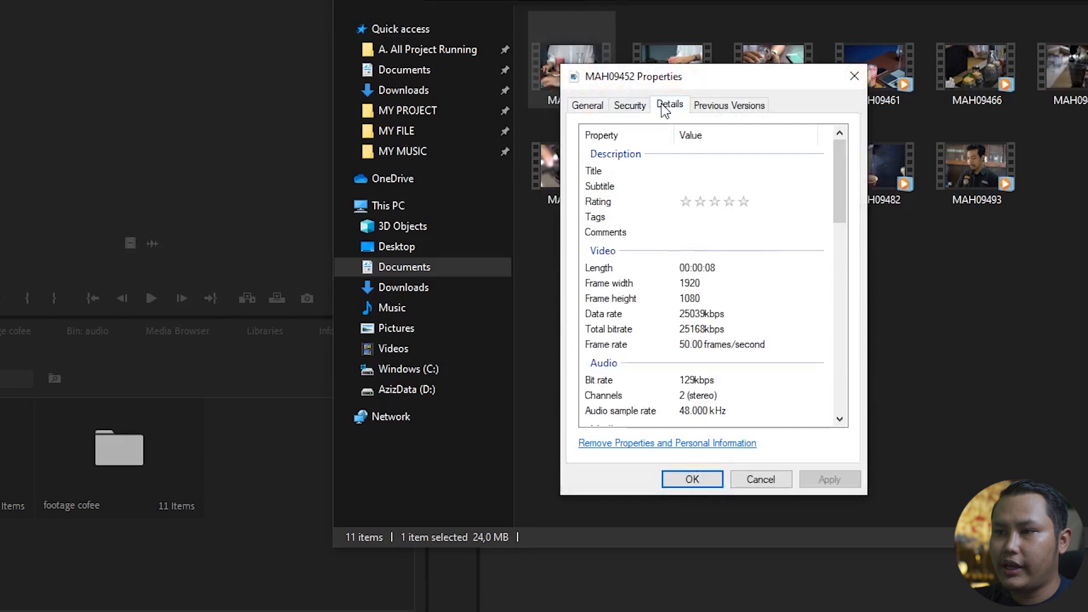
scroll(839, 227, "down", 2)
mouse_move(840, 227)
left_mouse_down()
mouse_move(839, 250)
mouse_move(835, 234)
left_mouse_up()
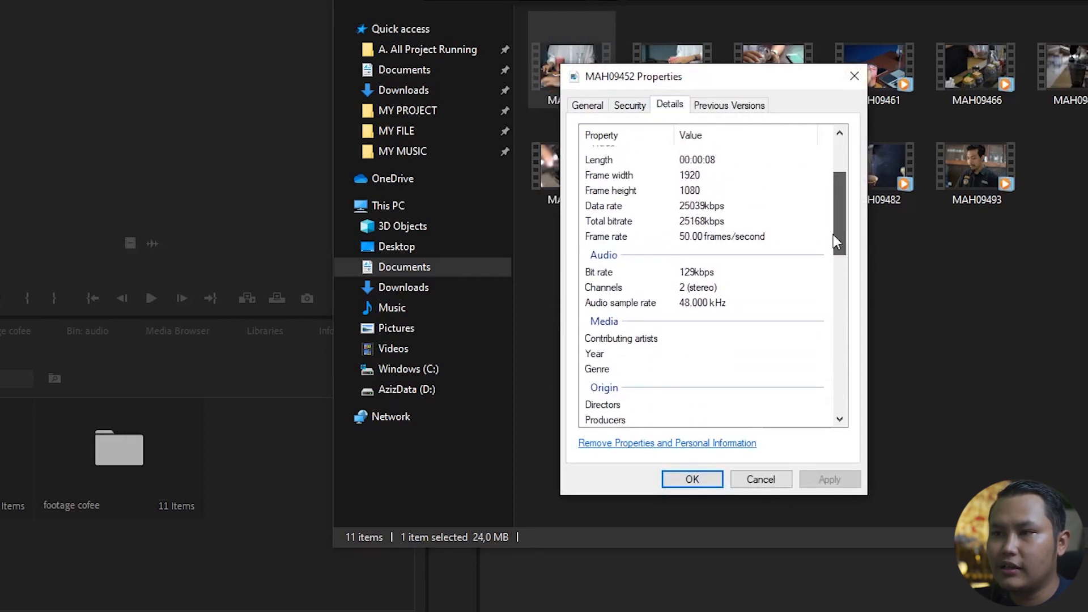
left_click(686, 241)
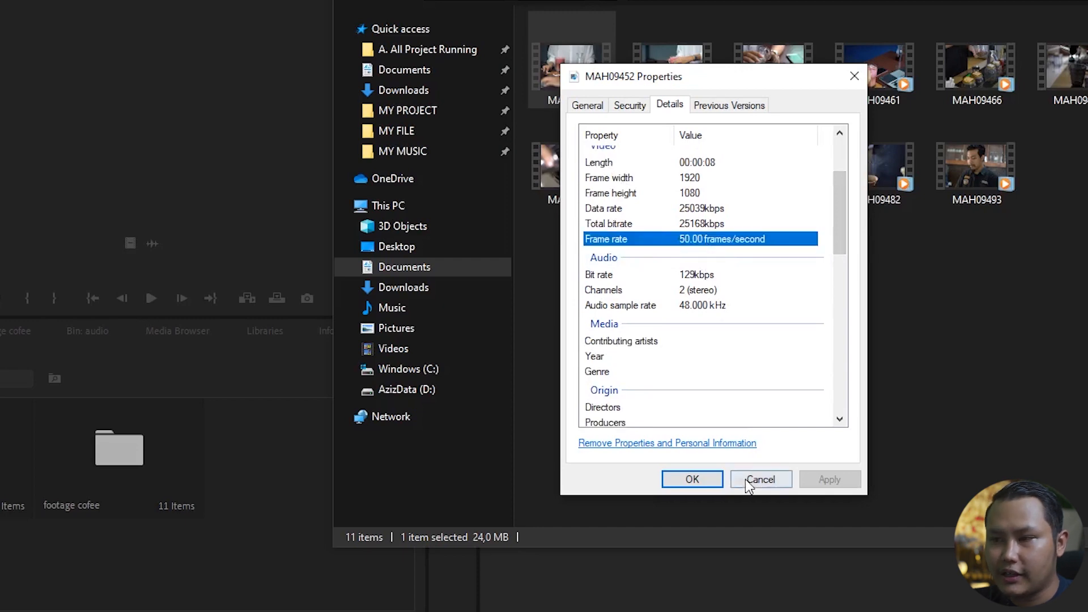
left_click(708, 479)
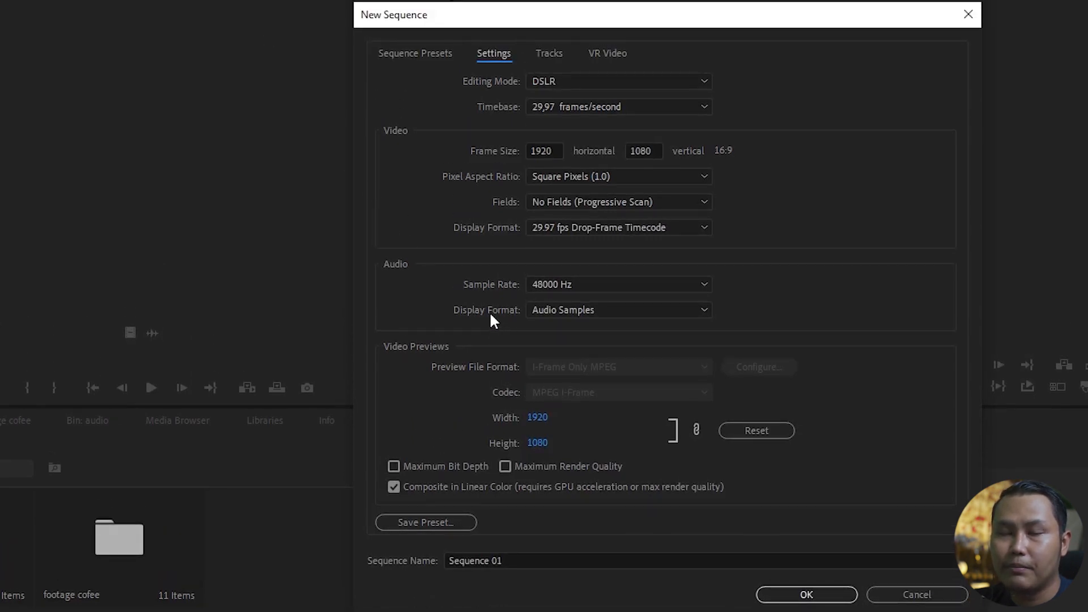
Set the new sequence's timebase to 50,00 frames/second, name it kopi and create it.
left_click(589, 105)
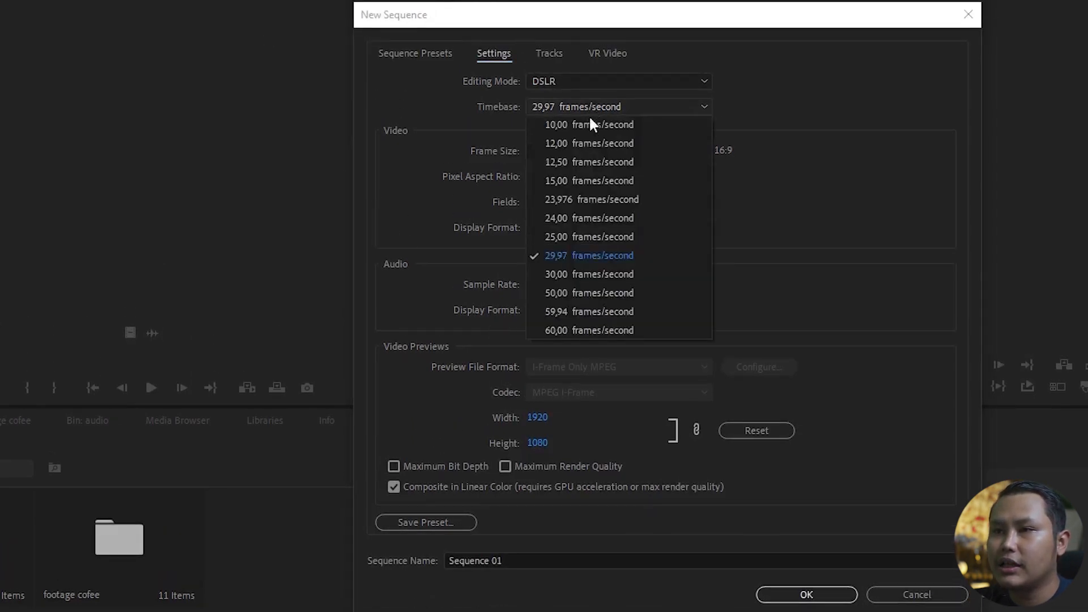
left_click(596, 294)
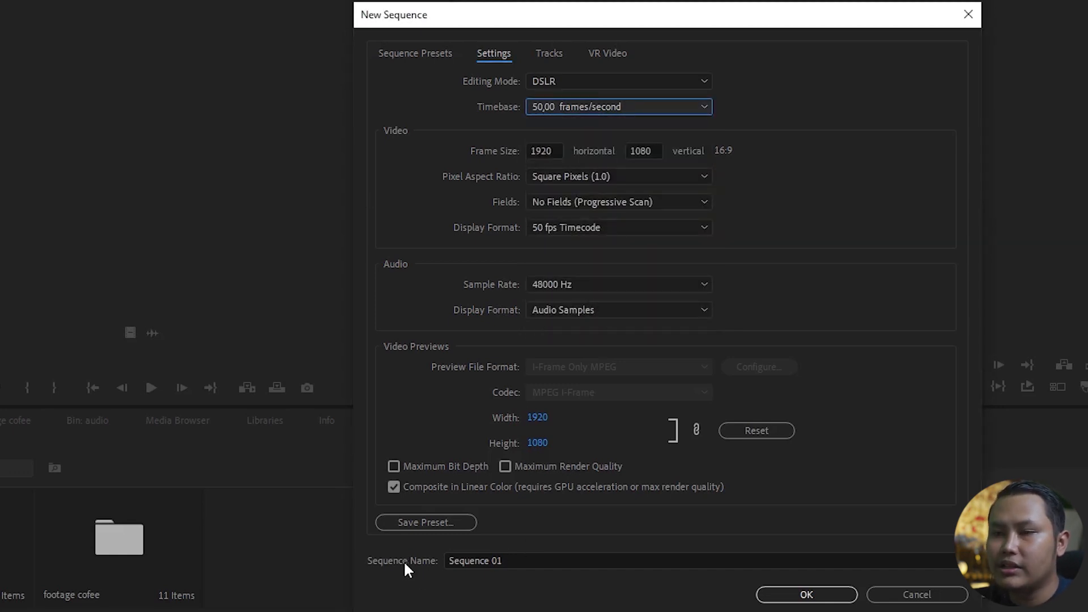
left_click_drag(516, 562, 399, 565)
type("kopi")
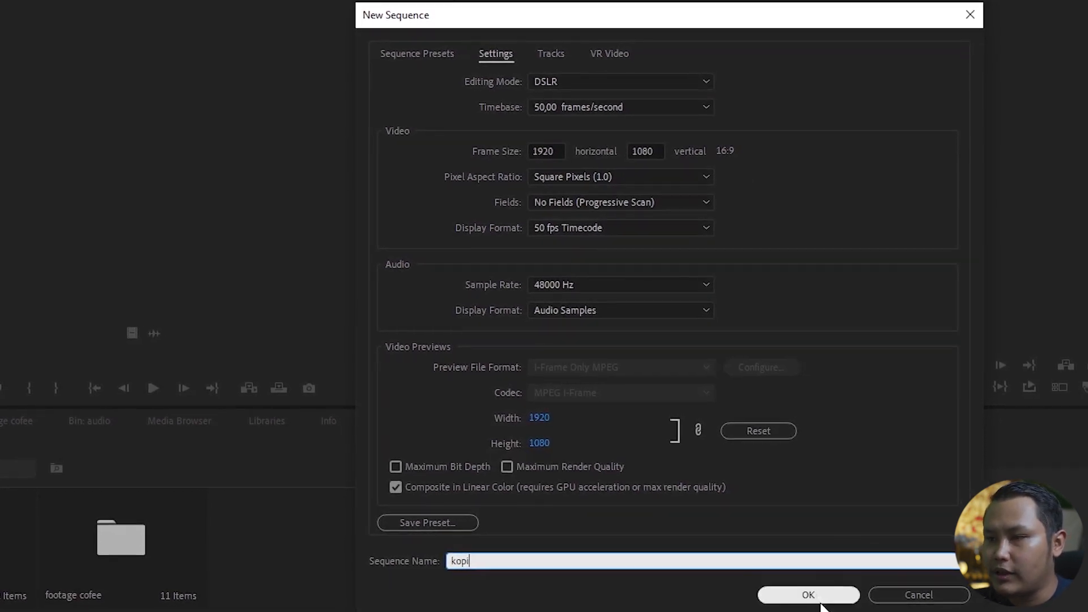
left_click(765, 595)
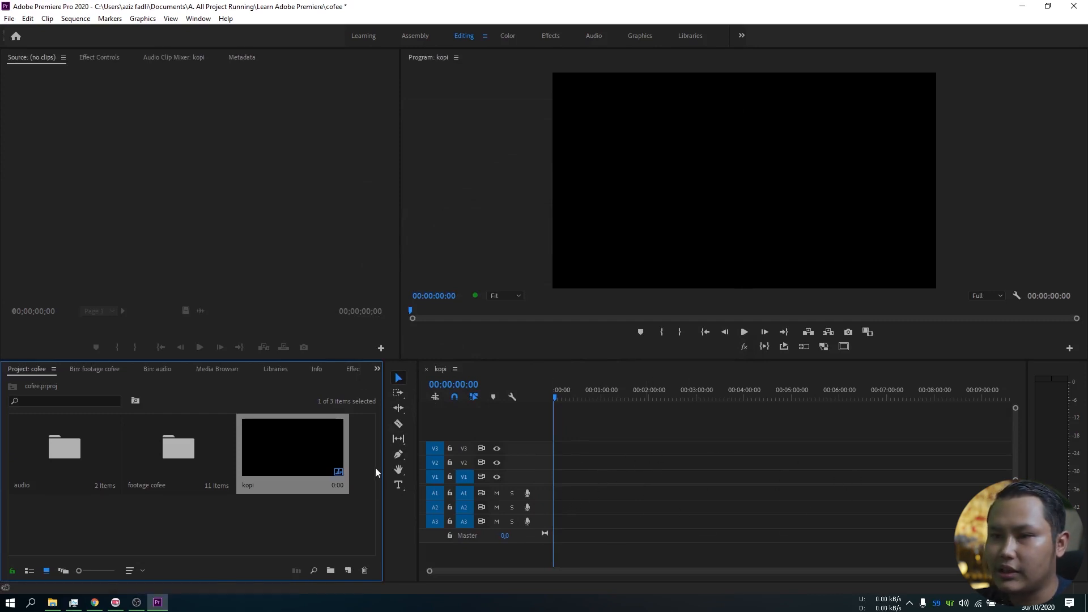
Widen the timeline by narrowing the Project area and the tool strip, and show the clips of the footage cofee bin.
left_click_drag(382, 454, 370, 454)
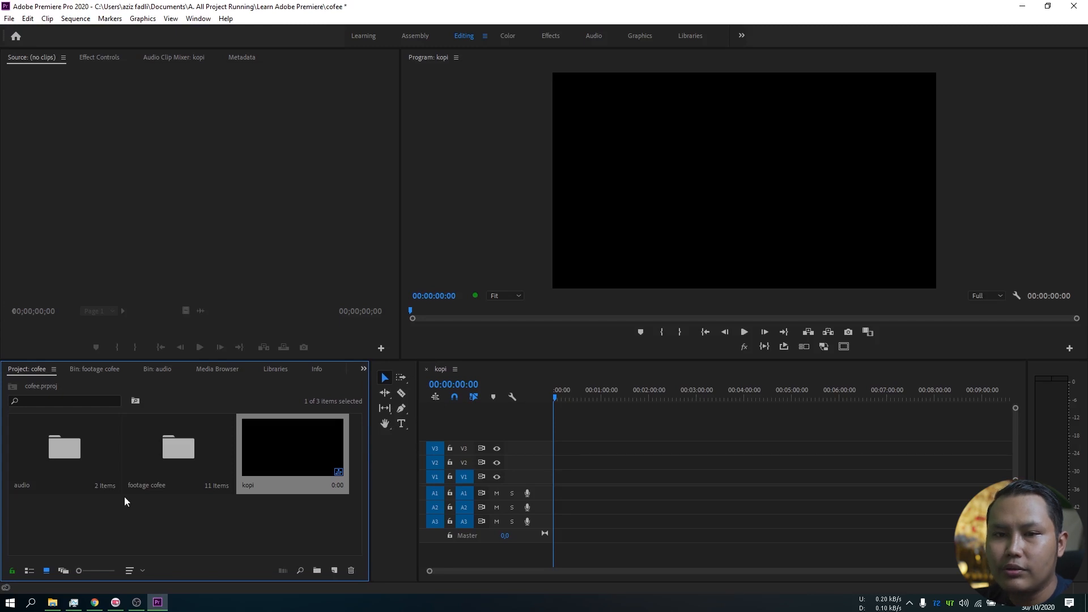
left_click(103, 372)
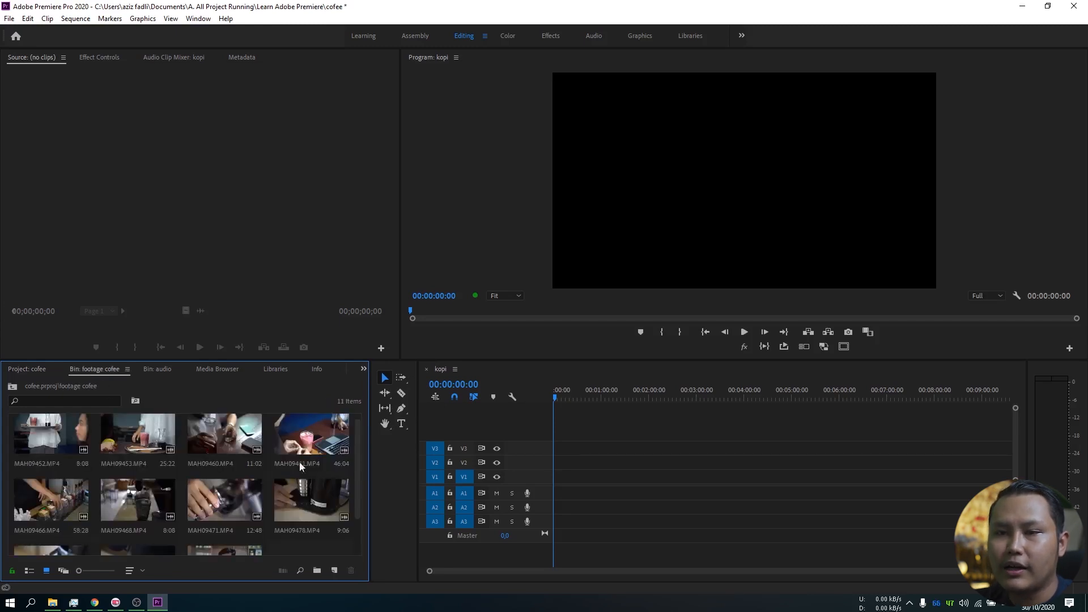
scroll(353, 457, "up", 1)
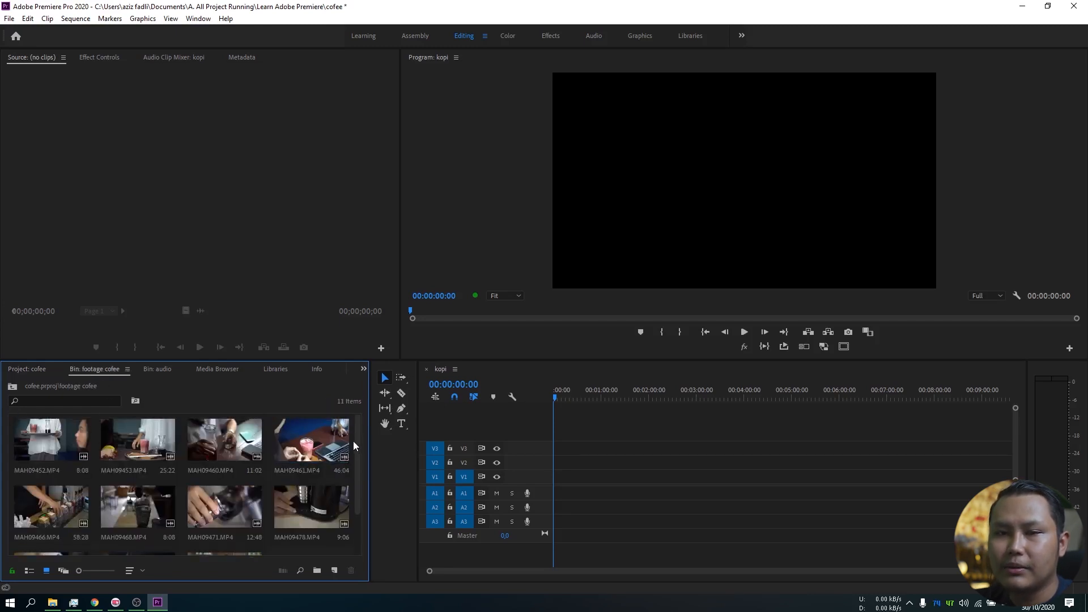
left_click(55, 442)
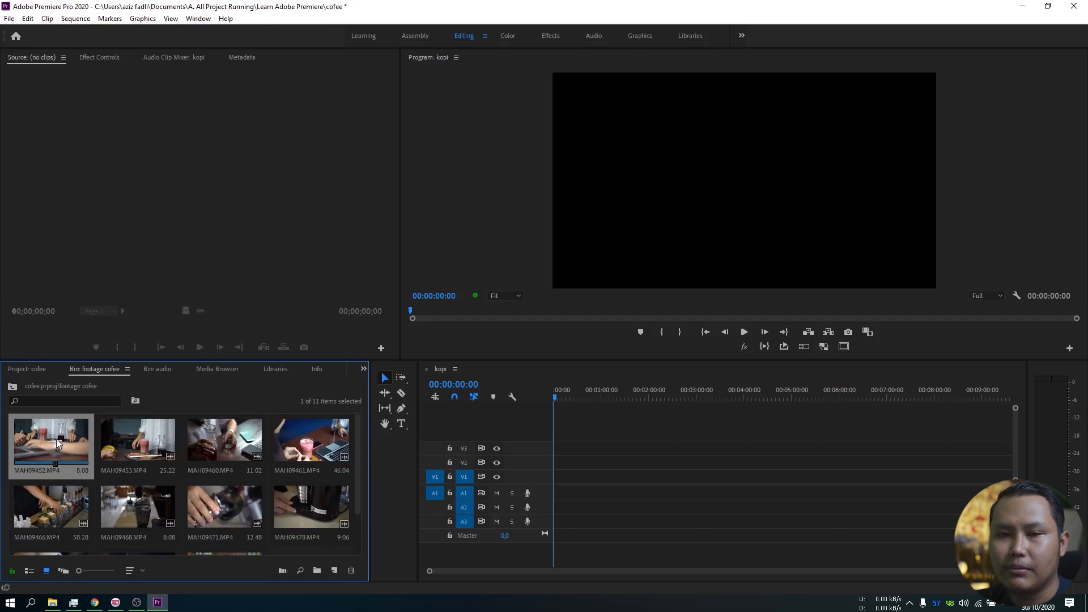
right_click(53, 441)
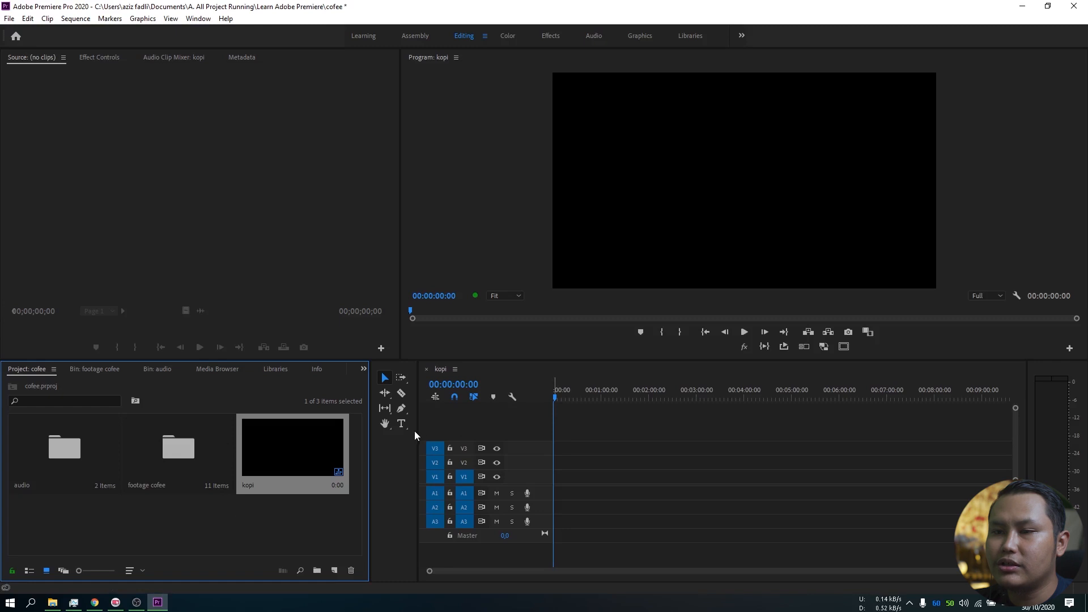
left_click_drag(417, 430, 398, 432)
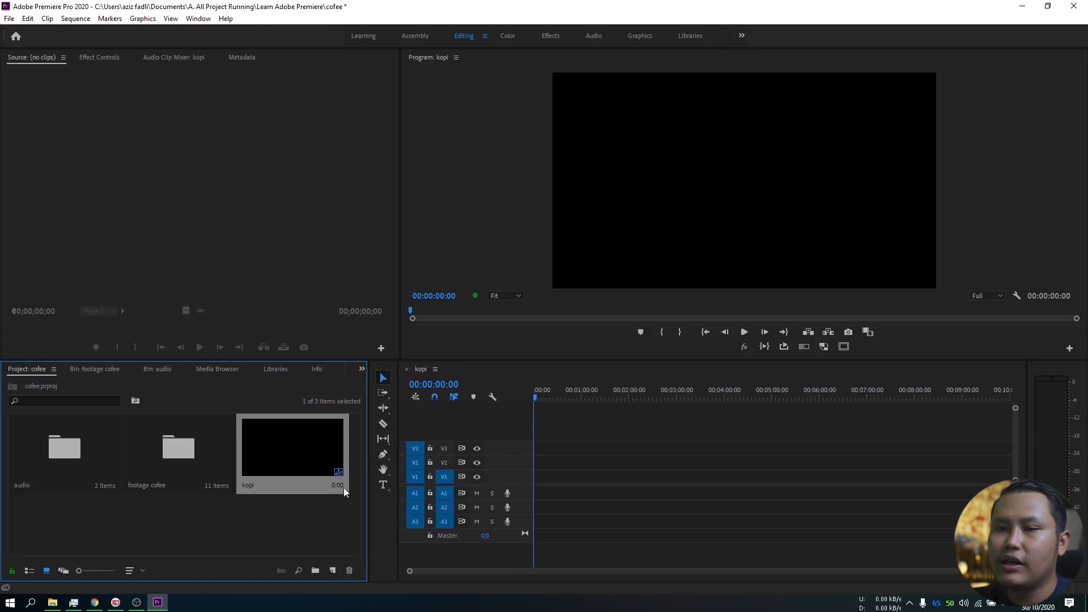
left_click(92, 371)
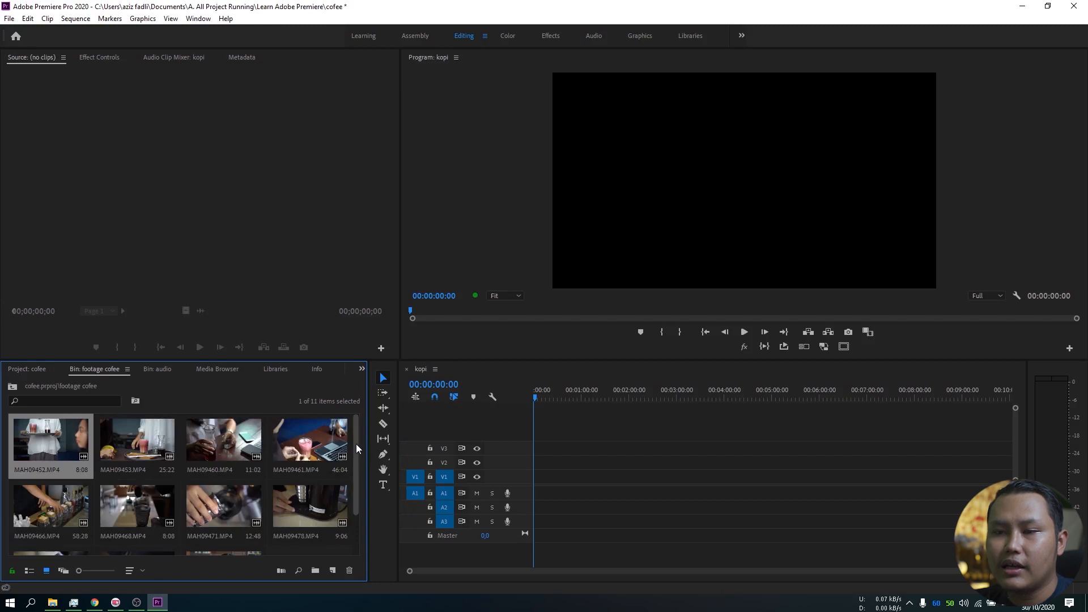
Open the MAH09468 clip from the footage cofee bin in the Source monitor and preview its pouring shot.
scroll(221, 485, "down", 1)
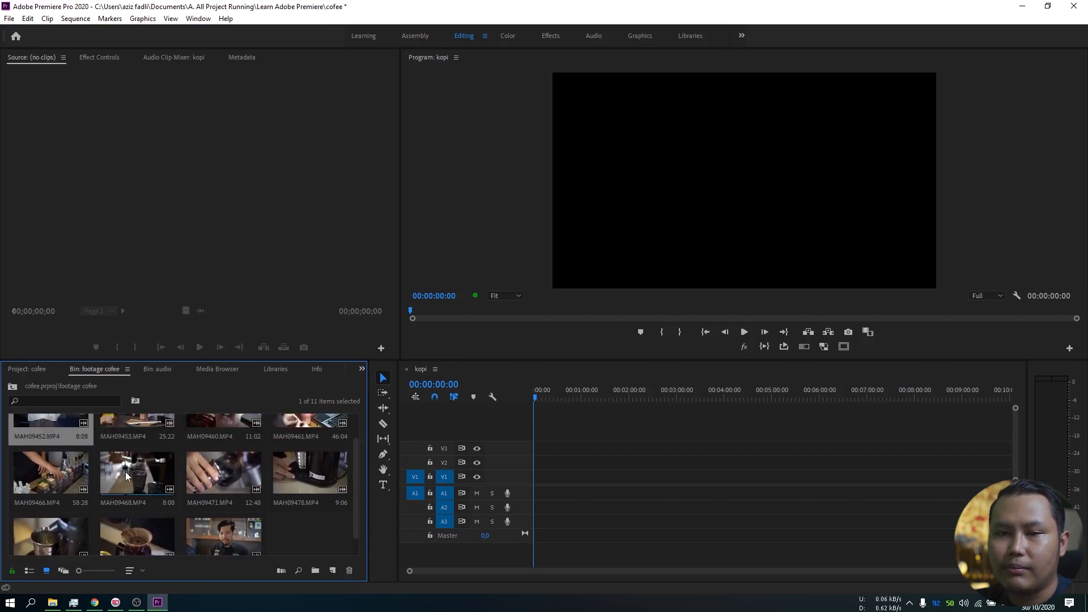
left_click_drag(162, 471, 87, 264)
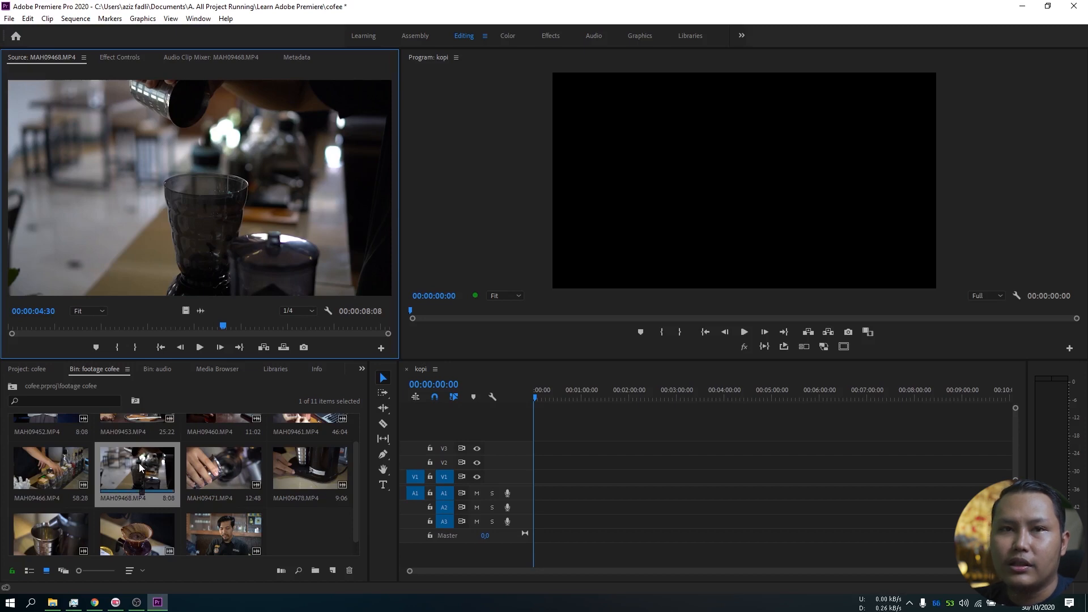
left_click_drag(221, 327, 163, 327)
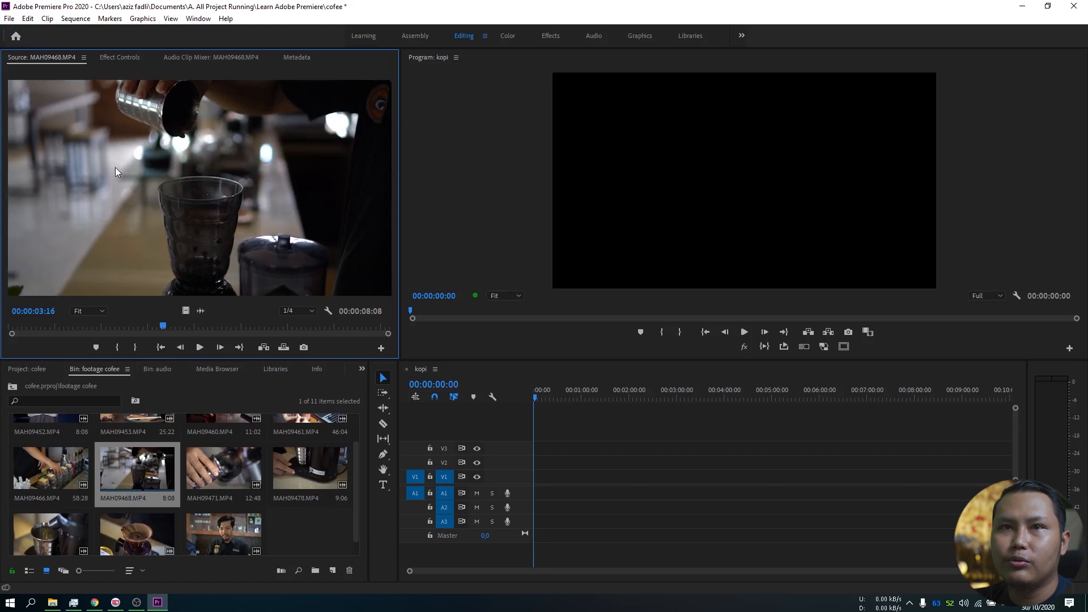
left_click_drag(135, 326, 70, 338)
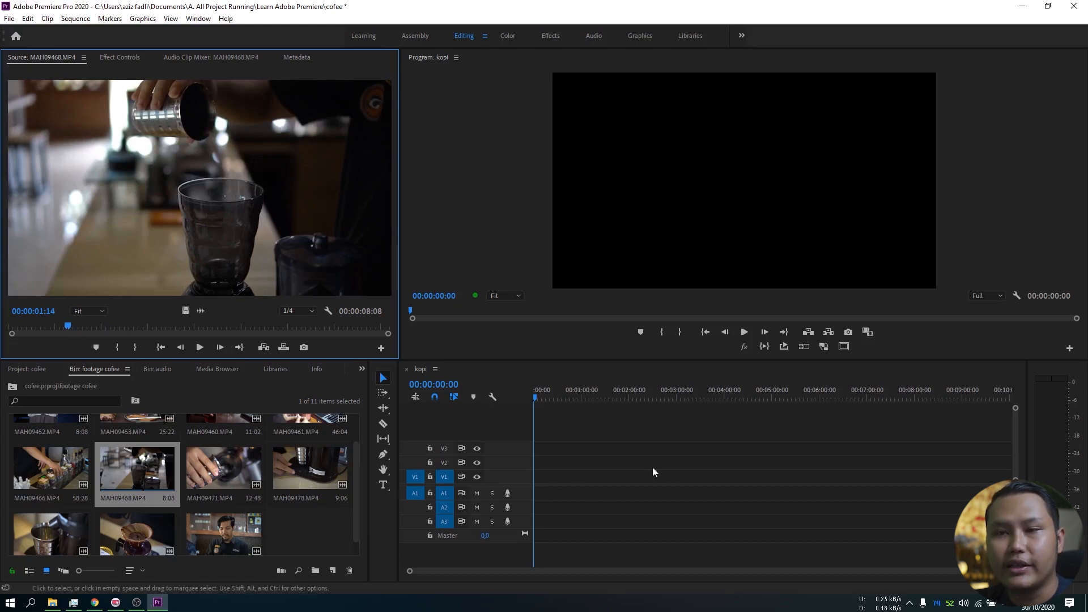
key("space")
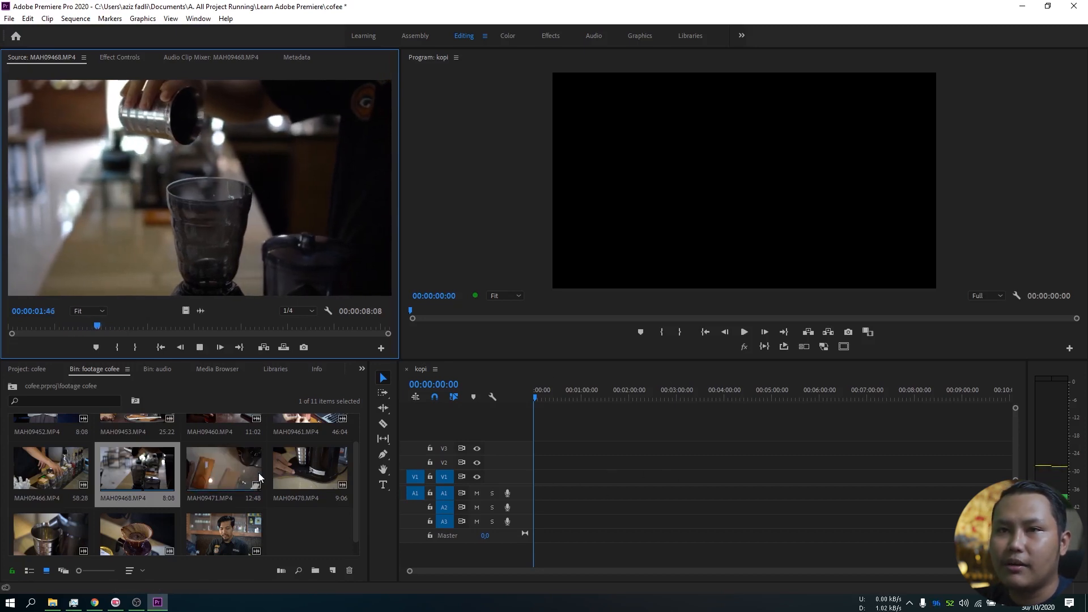
key("space")
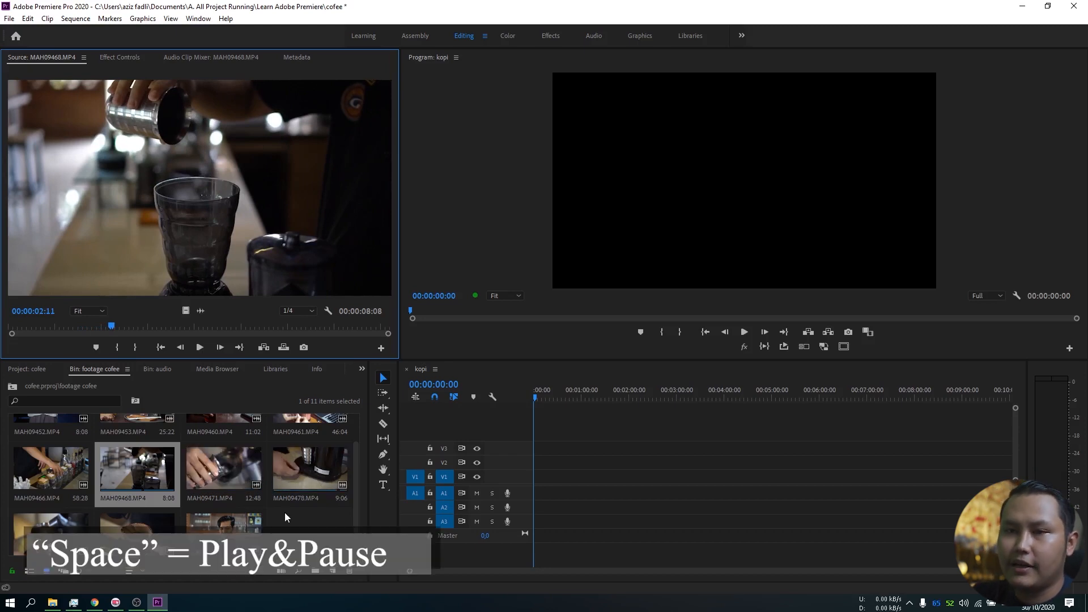
key("space")
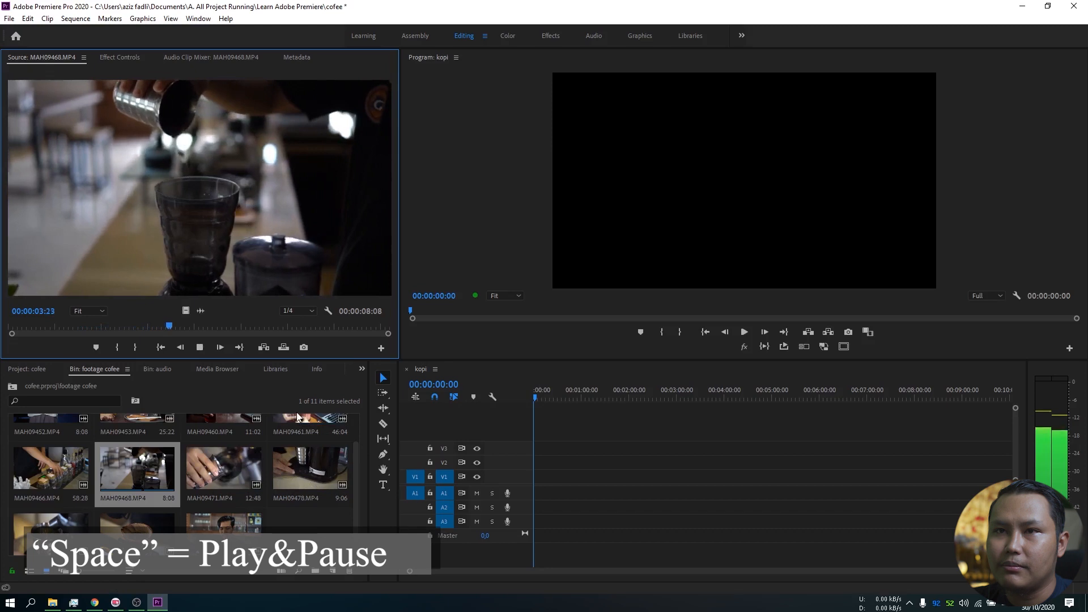
key("space")
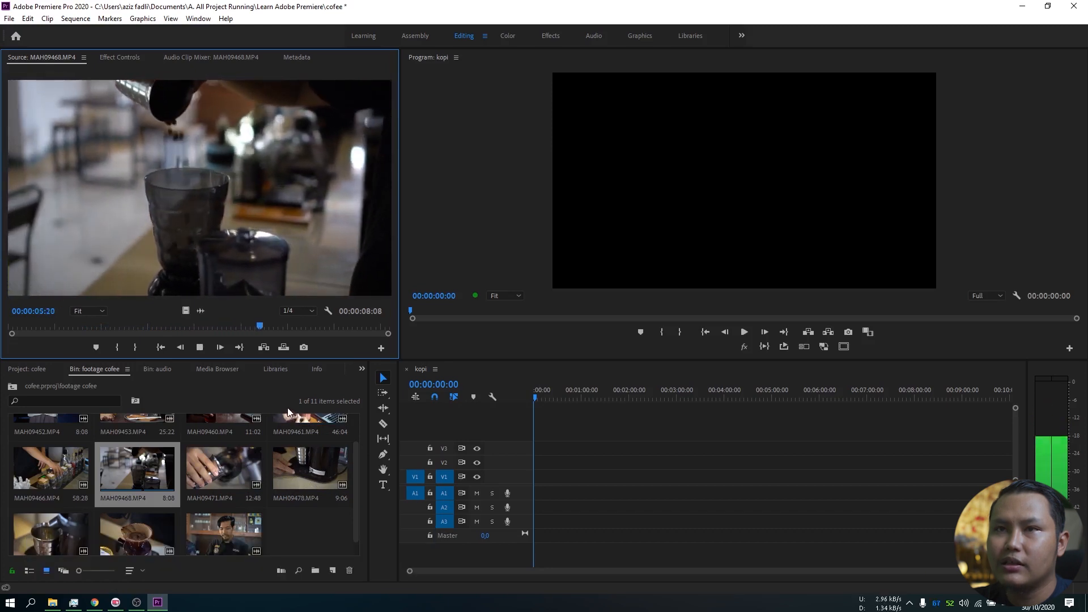
Mark the source clip MAH09468 with an In point at 00:00:03:18 and an Out point at 00:00:05:15.
left_click_drag(260, 327, 165, 331)
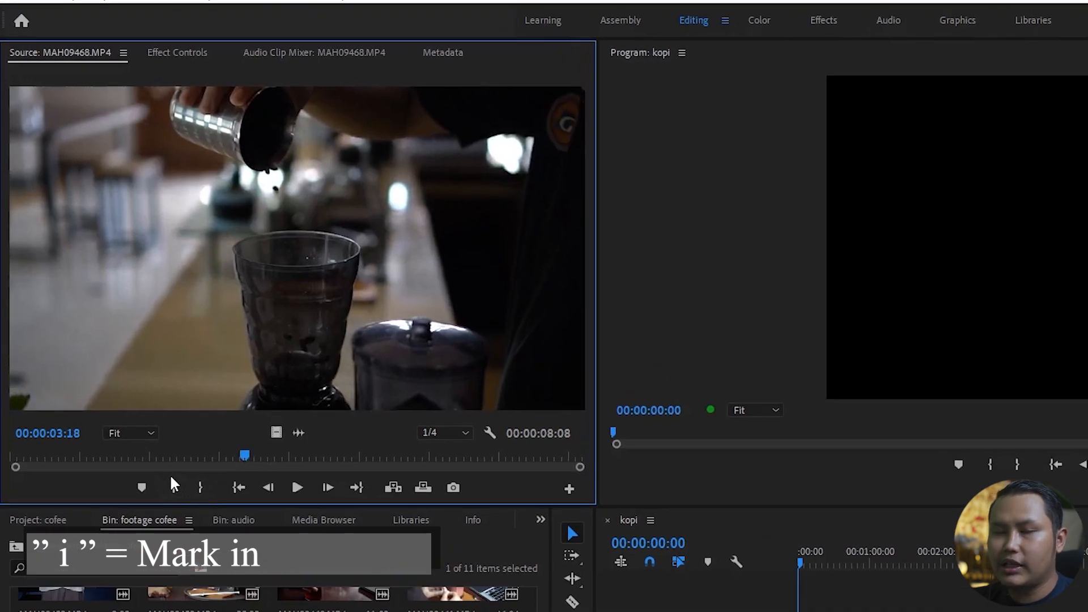
left_click(172, 485)
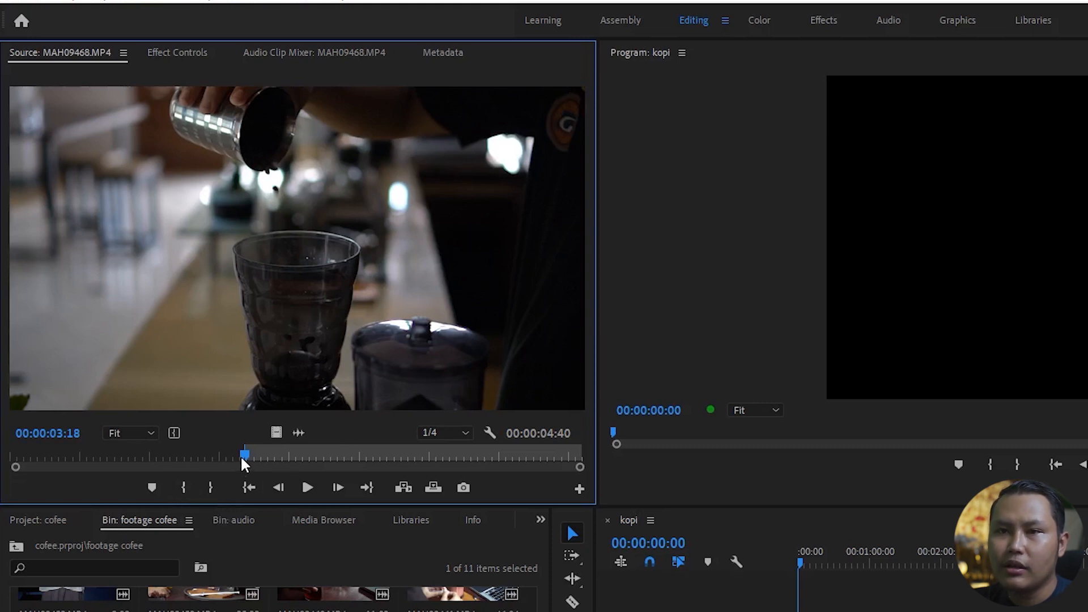
key("space")
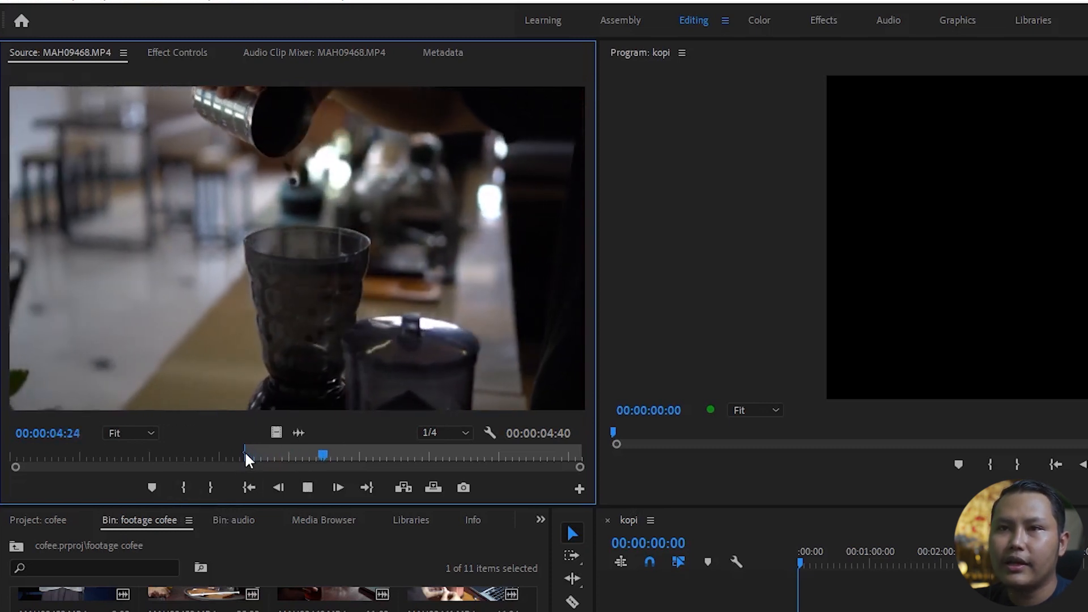
key("space")
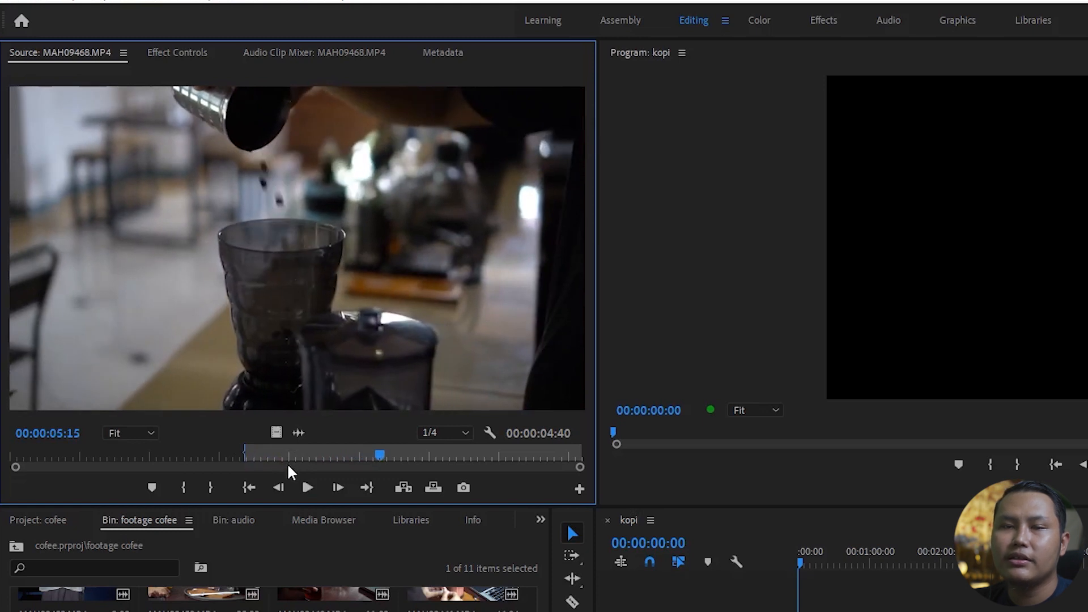
left_click(210, 489)
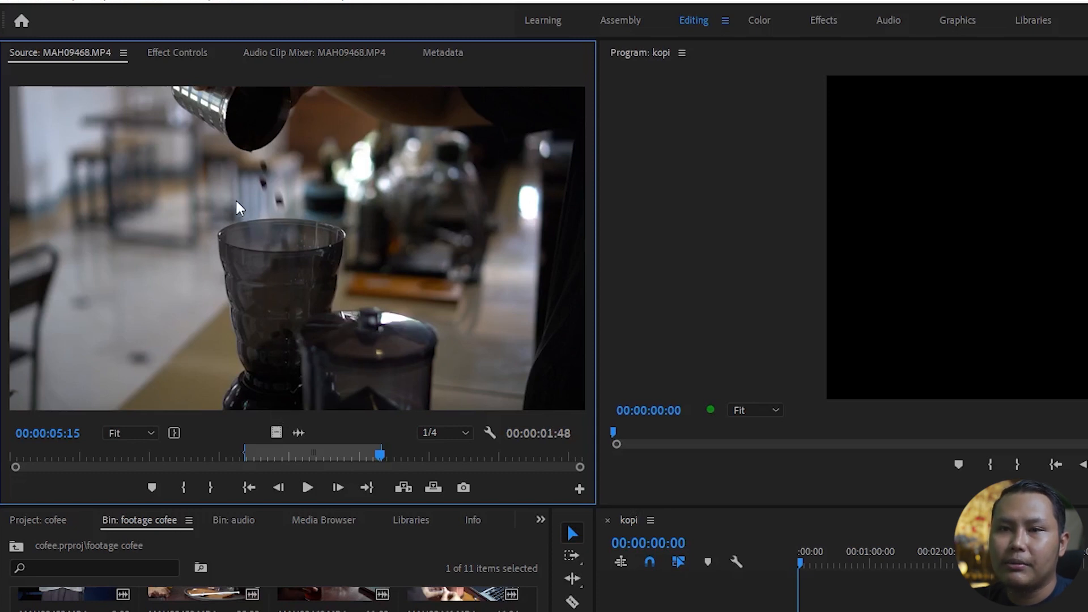
Place the marked MAH09468 range with video and audio at the start of the kopi sequence on V1 and A1.
left_click_drag(273, 239, 388, 430)
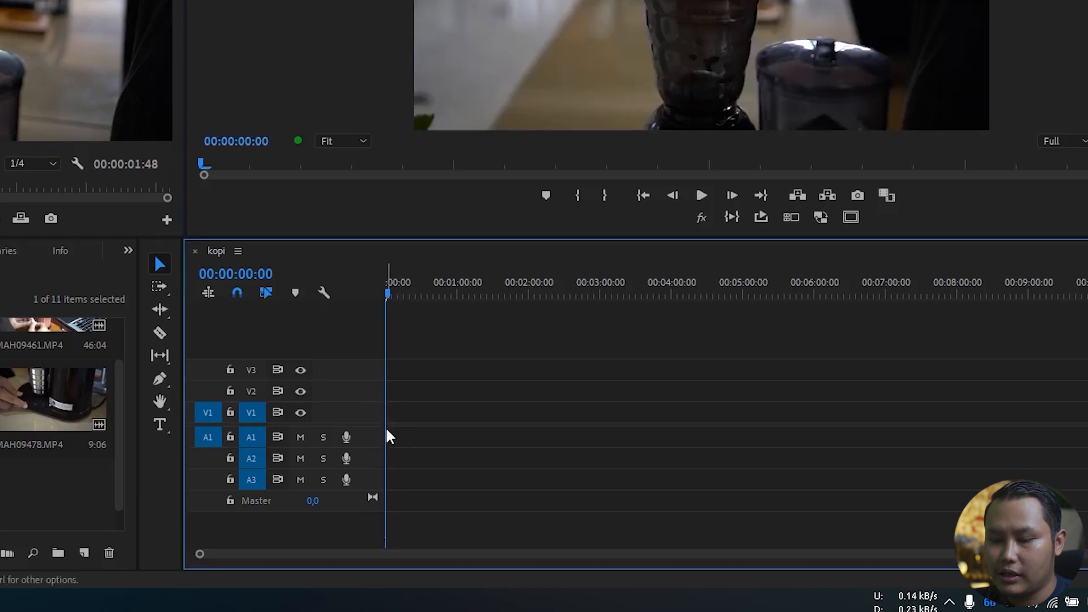
key("equal")
key("equal")
key("equal")
key("equal")
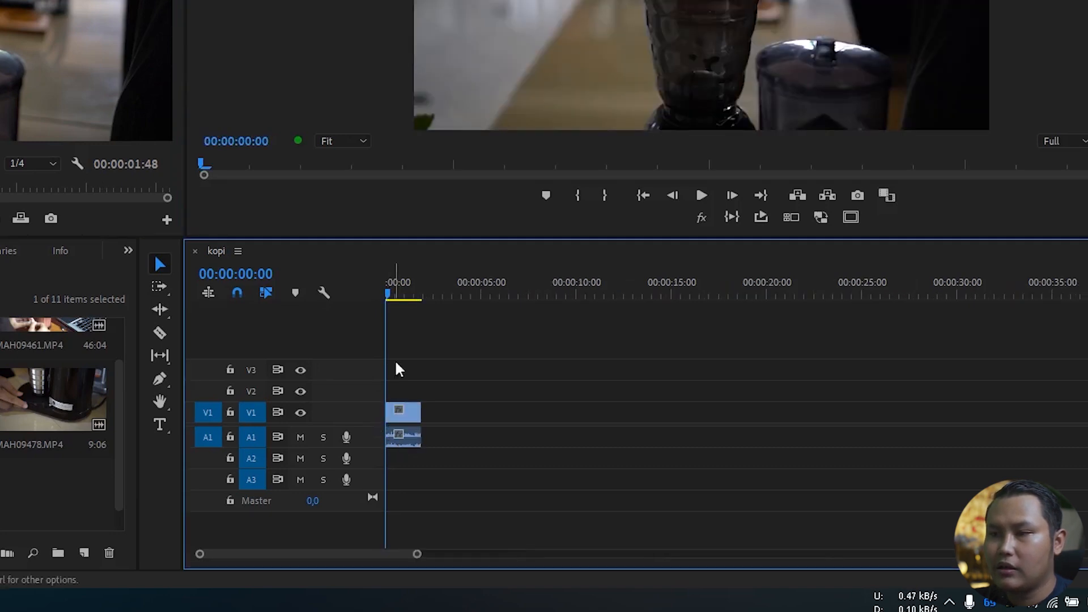
left_click_drag(418, 555, 412, 581)
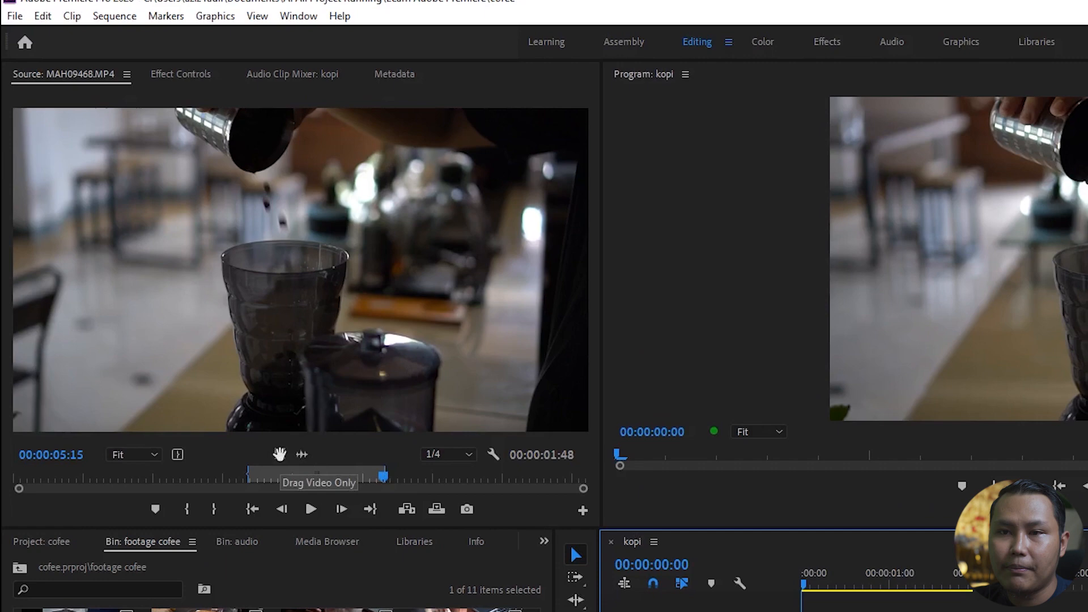
Add the marked range as video only after the first clip on V1, and as audio only on A1 where that added video ends.
left_click_drag(280, 454, 986, 611)
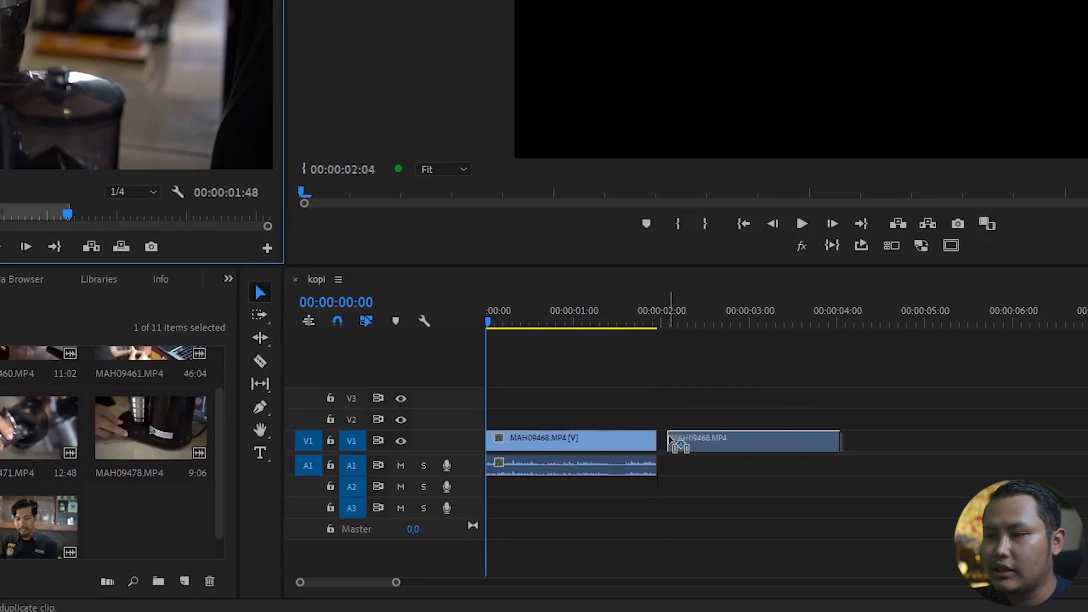
left_click_drag(669, 438, 666, 451)
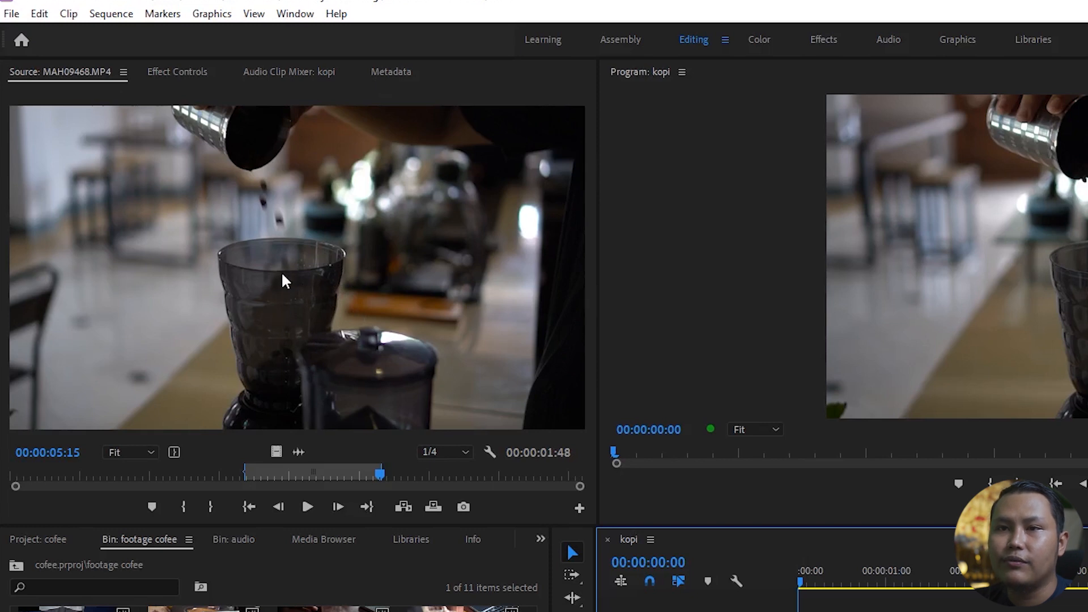
left_click(299, 452)
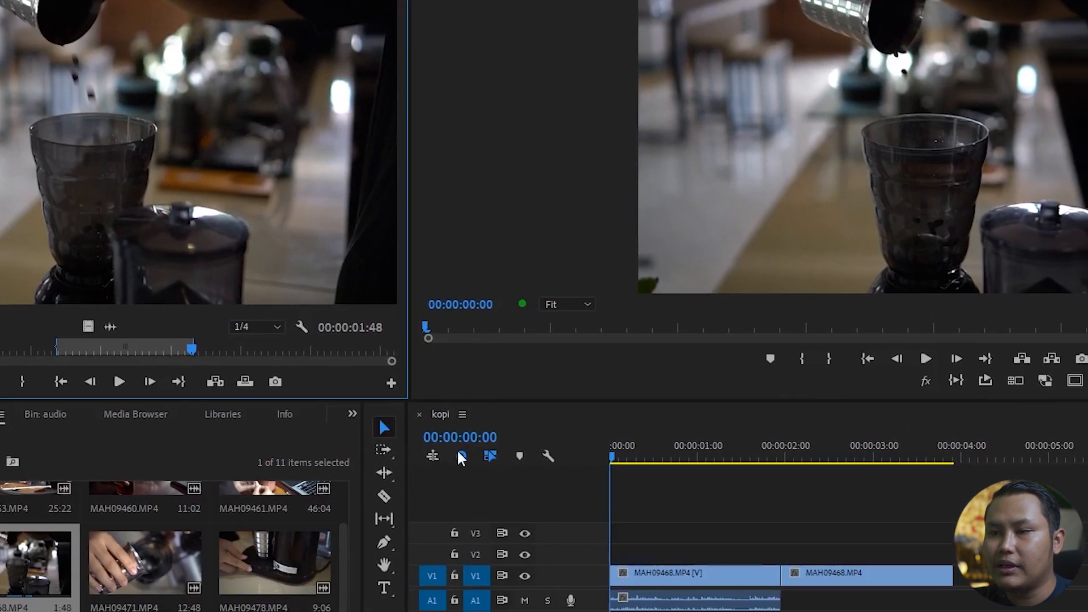
left_click_drag(458, 452, 956, 605)
left_click_drag(753, 471, 753, 471)
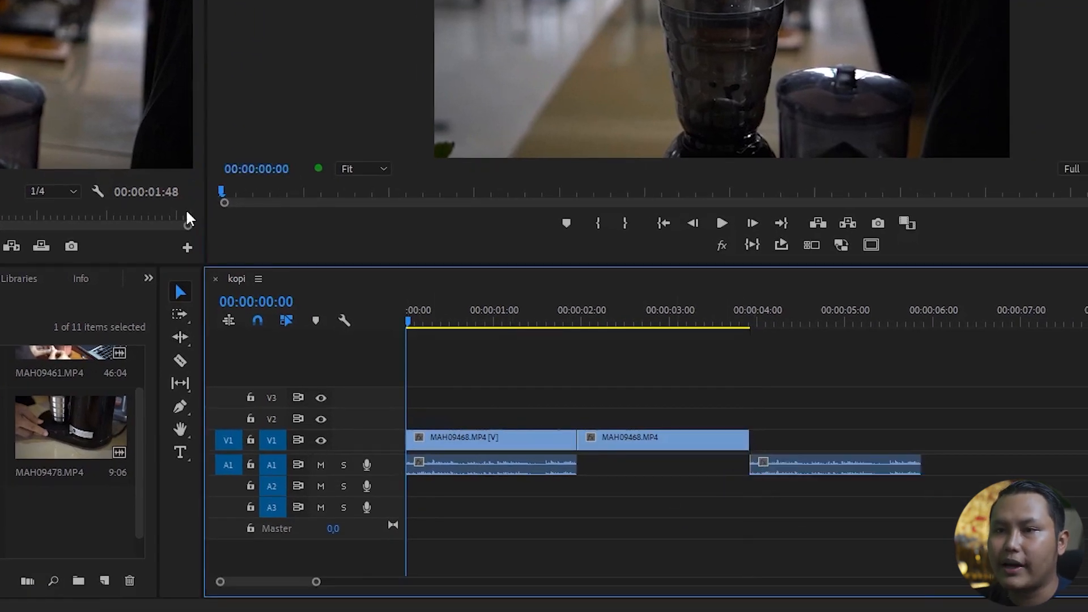
Delete the video-only and audio-only MAH09468 pieces from the kopi sequence.
left_click_drag(652, 370, 807, 511)
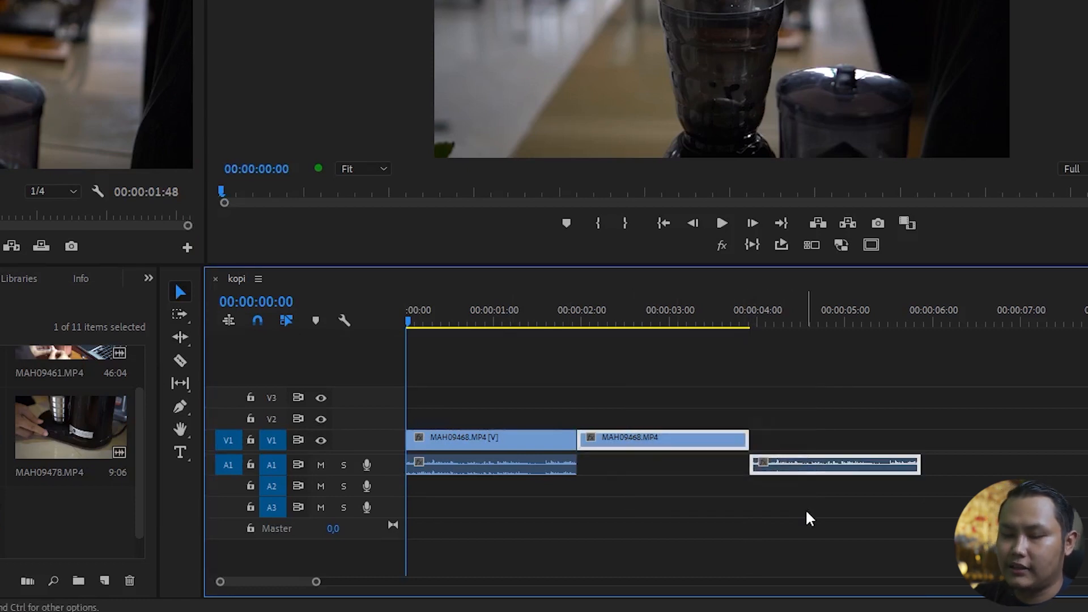
key("Delete")
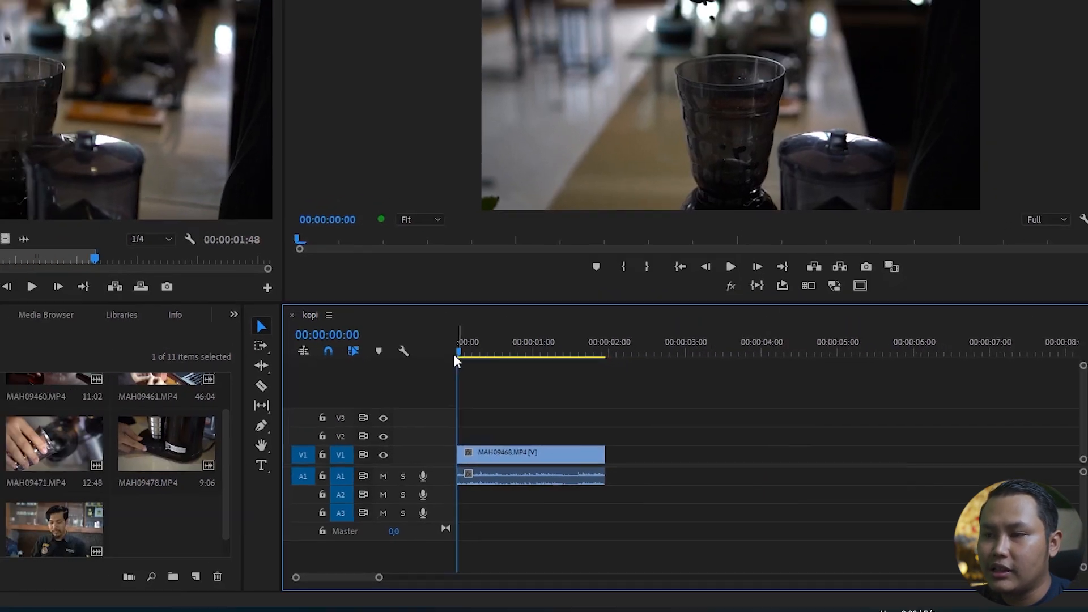
Play the kopi sequence from its start and park the playhead at 00:00:00:29.
left_click_drag(408, 322, 453, 339)
left_click_drag(566, 410, 529, 415)
key("space")
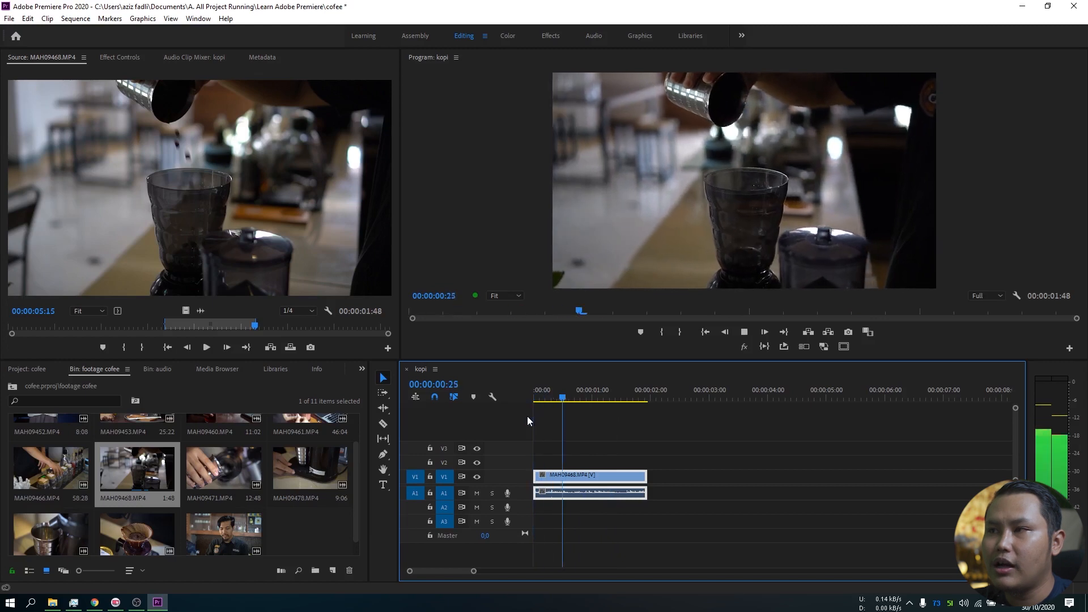
key("space")
left_click_drag(593, 399, 568, 407)
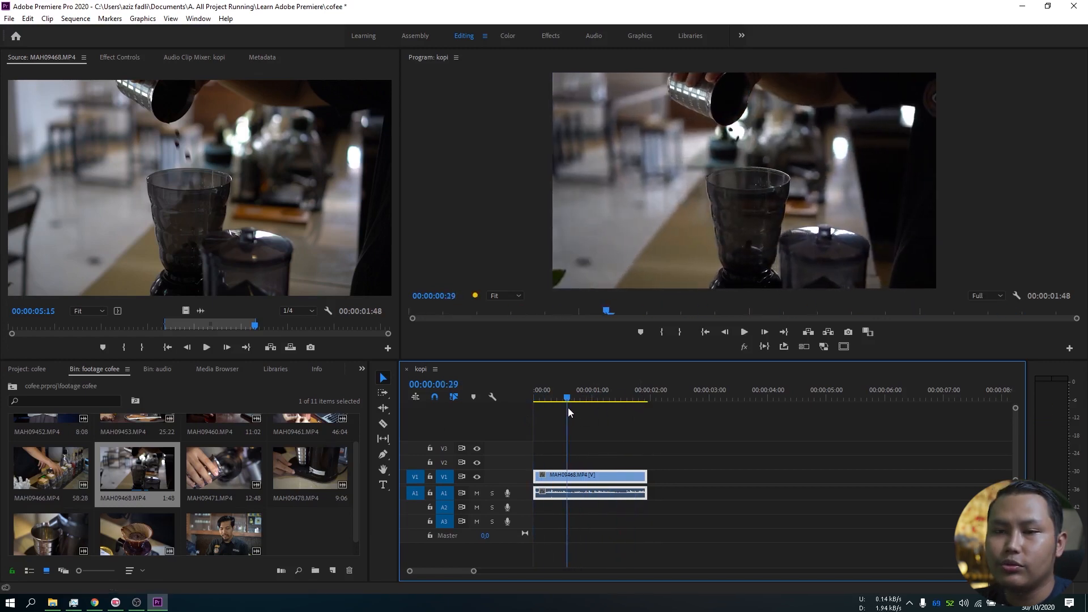
Open the MAH09471 clip from the footage cofee bin in the Source monitor and preview its early part.
left_click(355, 489)
left_click_drag(354, 488, 353, 487)
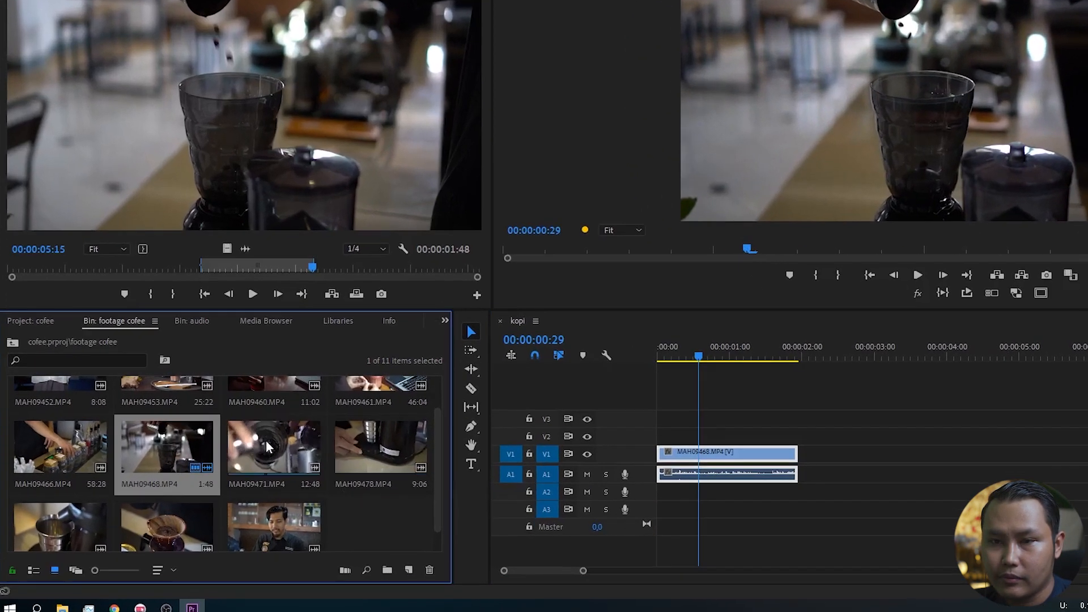
double_click(220, 467)
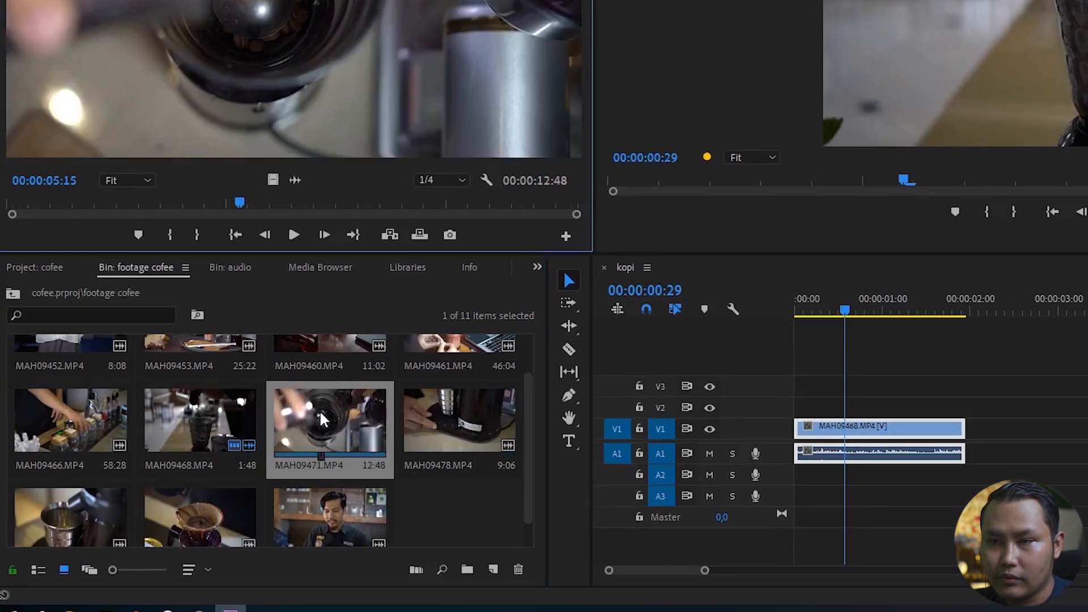
left_click_drag(239, 203, 117, 200)
left_click_drag(117, 383, 84, 379)
key("space")
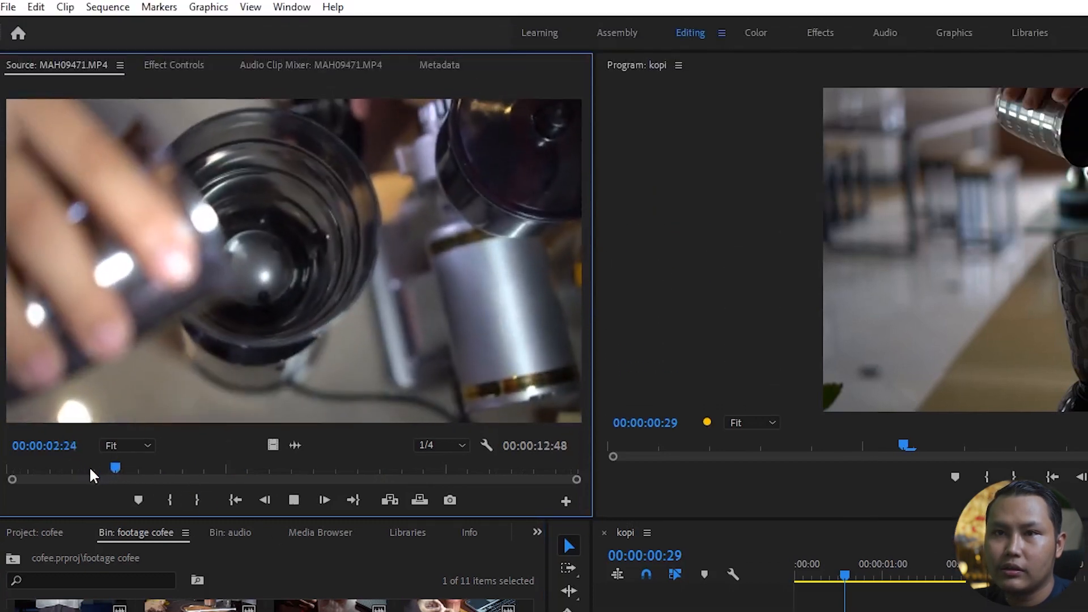
key("space")
Mark the source clip MAH09471 with an In point at 00:00:04:03 and an Out point at about 00:00:05:36.
left_click_drag(206, 467, 182, 475)
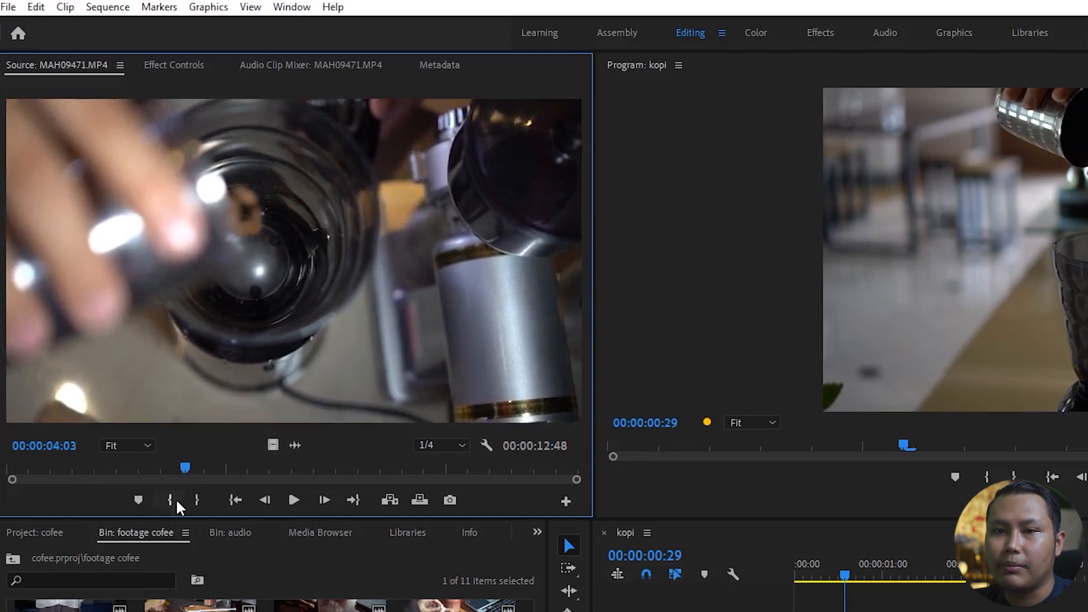
left_click(175, 499)
mouse_move(182, 466)
left_mouse_down()
mouse_move(273, 480)
mouse_move(256, 482)
left_mouse_up()
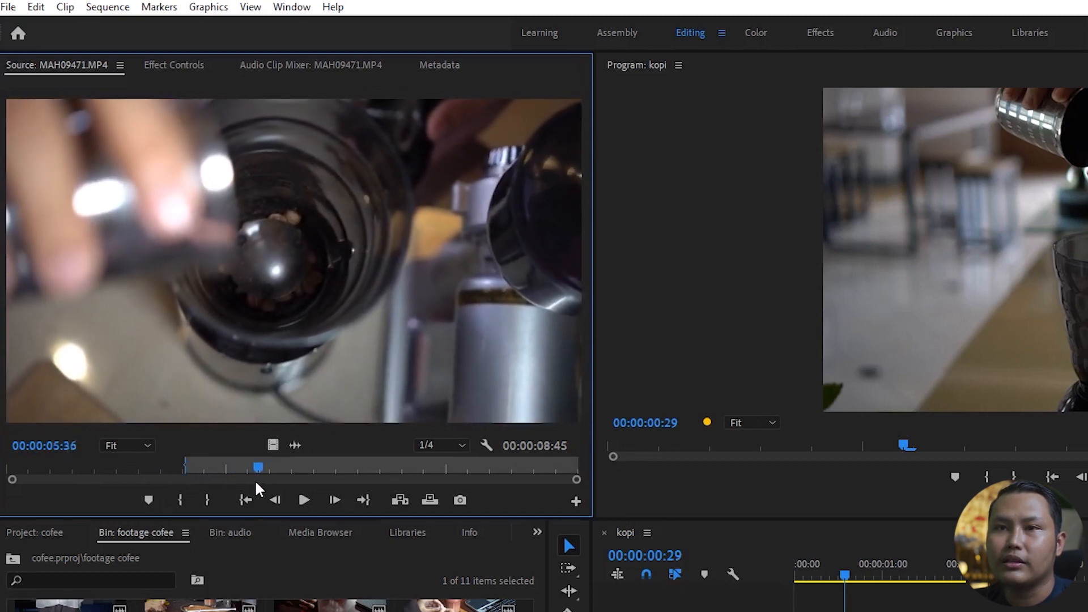
left_click(209, 499)
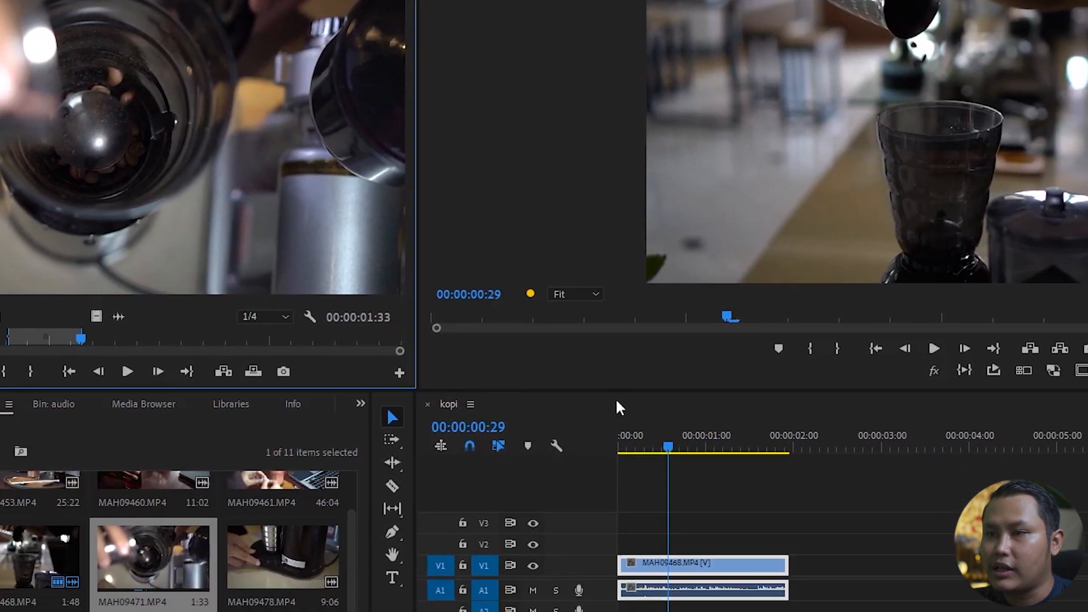
left_click_drag(616, 402, 590, 417)
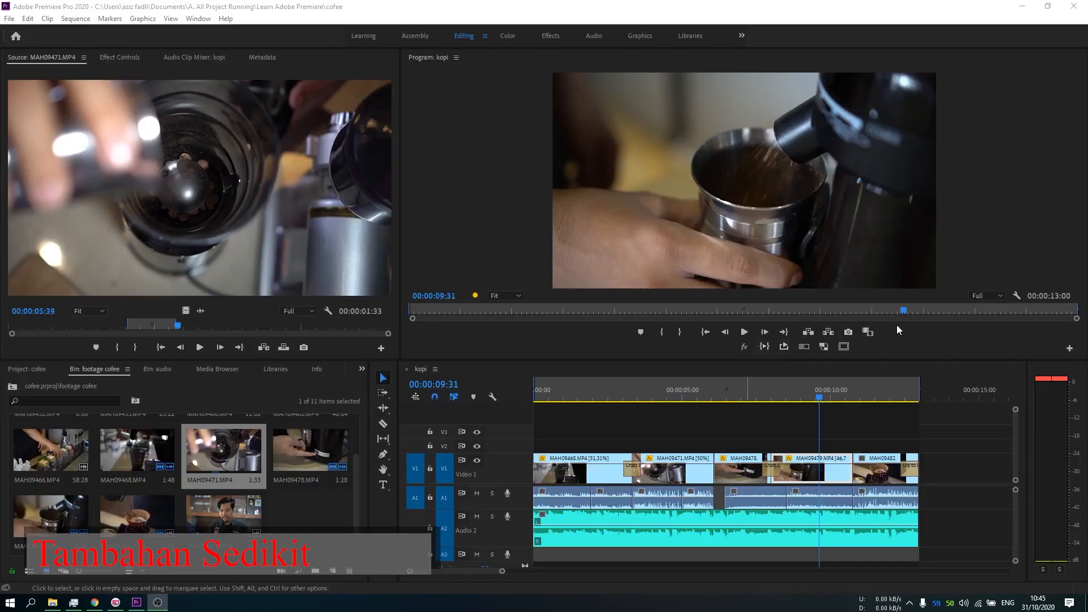
Set the playback resolution to 1/4 in both the Program monitor and the Source monitor.
mouse_move(819, 391)
left_mouse_down()
mouse_move(809, 396)
mouse_move(820, 395)
left_mouse_up()
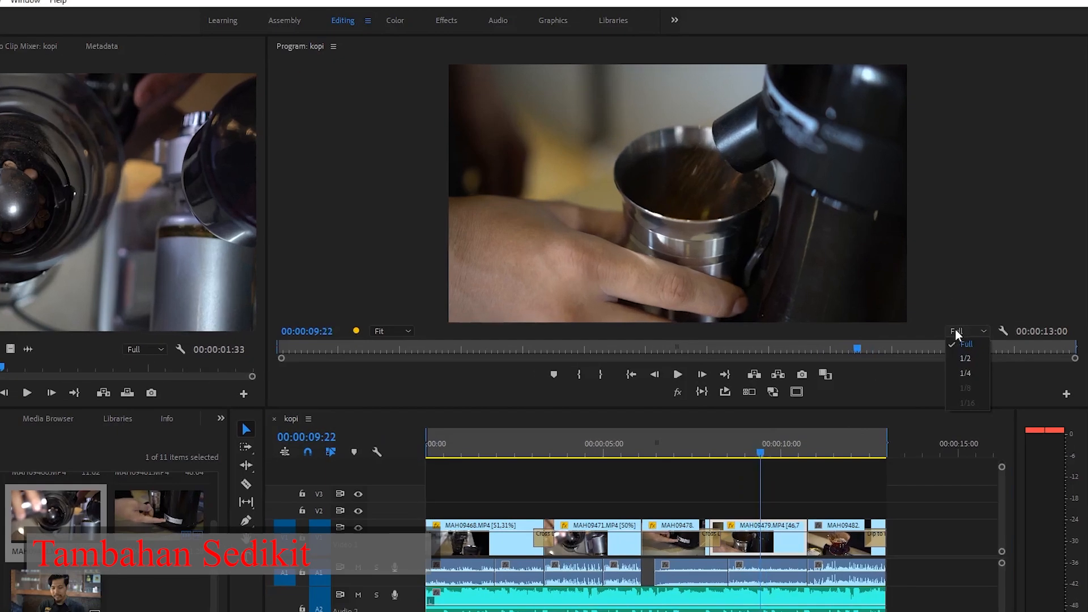
left_click(986, 296)
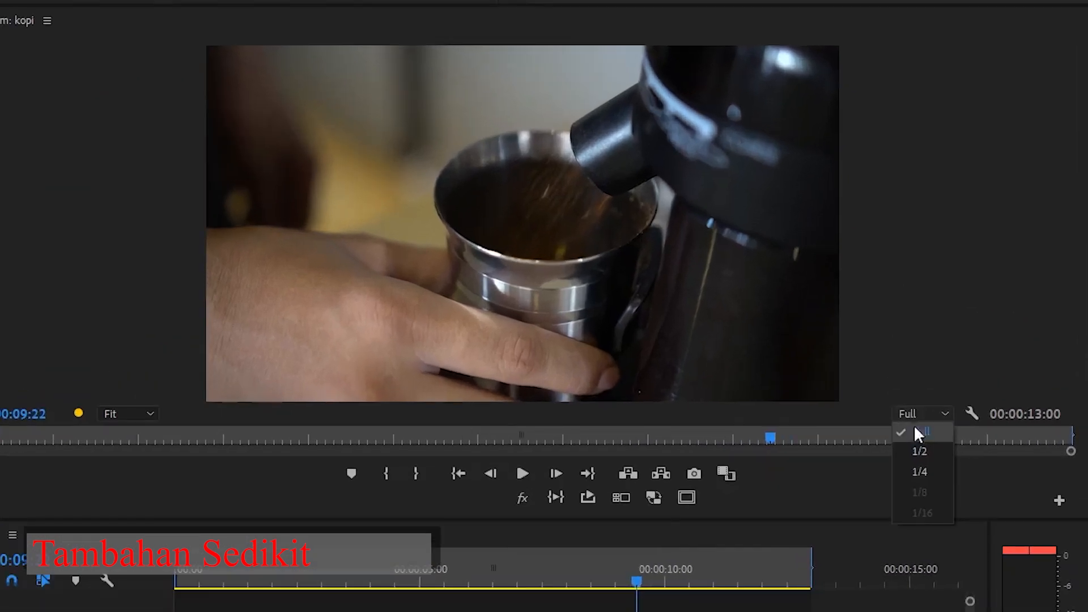
left_click(919, 472)
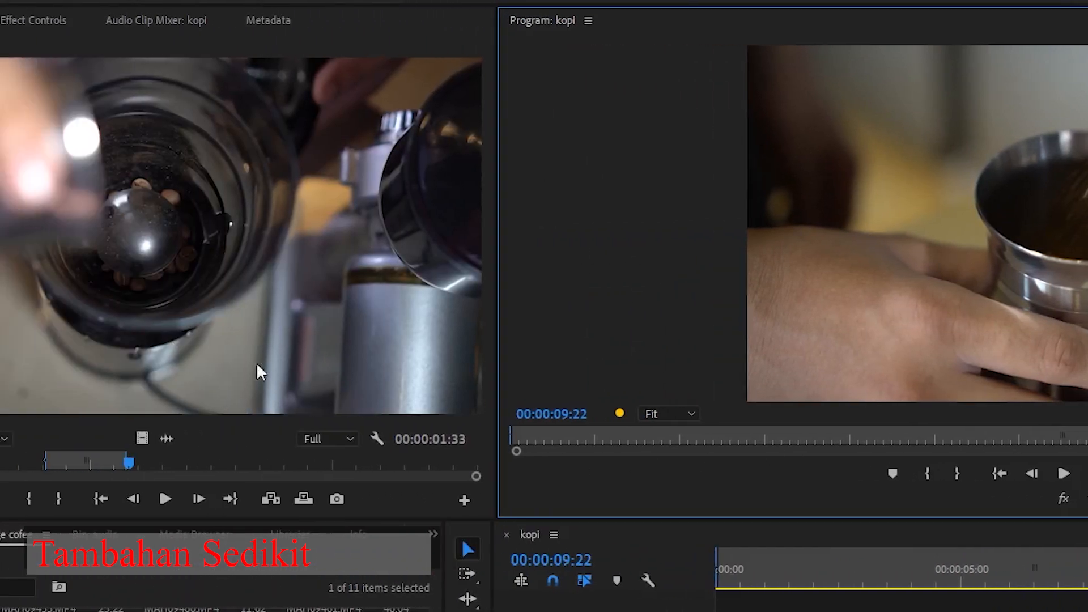
left_click(318, 442)
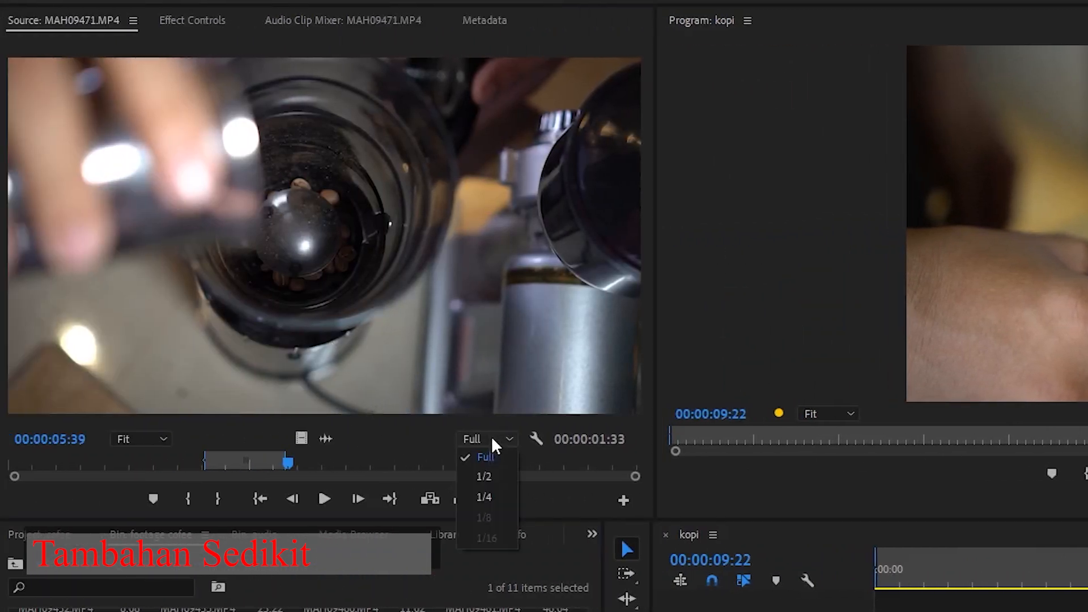
left_click(504, 501)
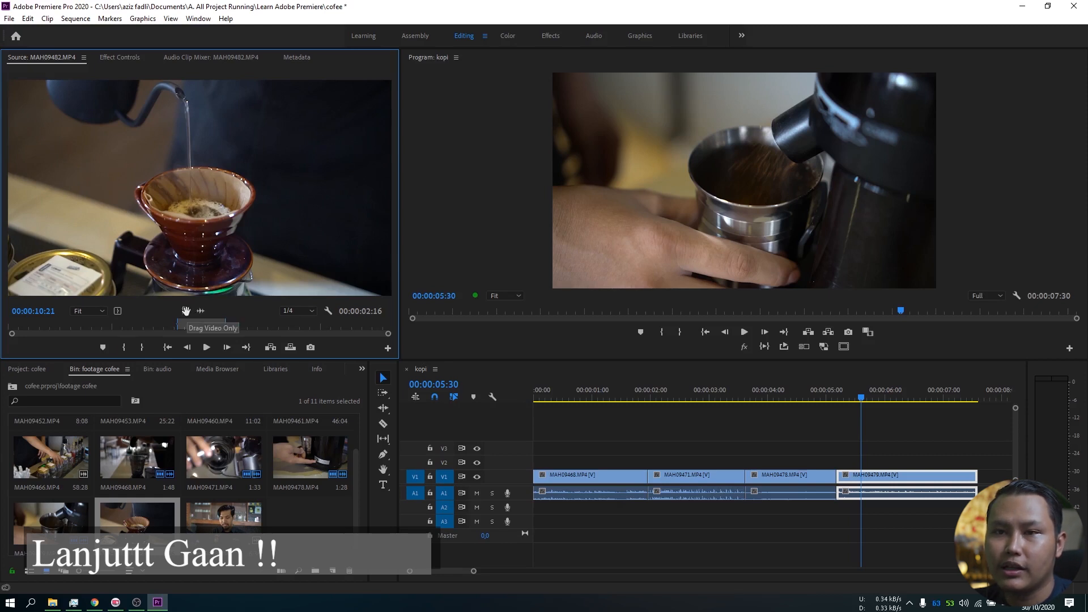
Append the marked range of MAH09482, video only, after the last V1 clip in the kopi sequence and park the playhead at 00:00:01:04.
left_click_drag(185, 312, 984, 477)
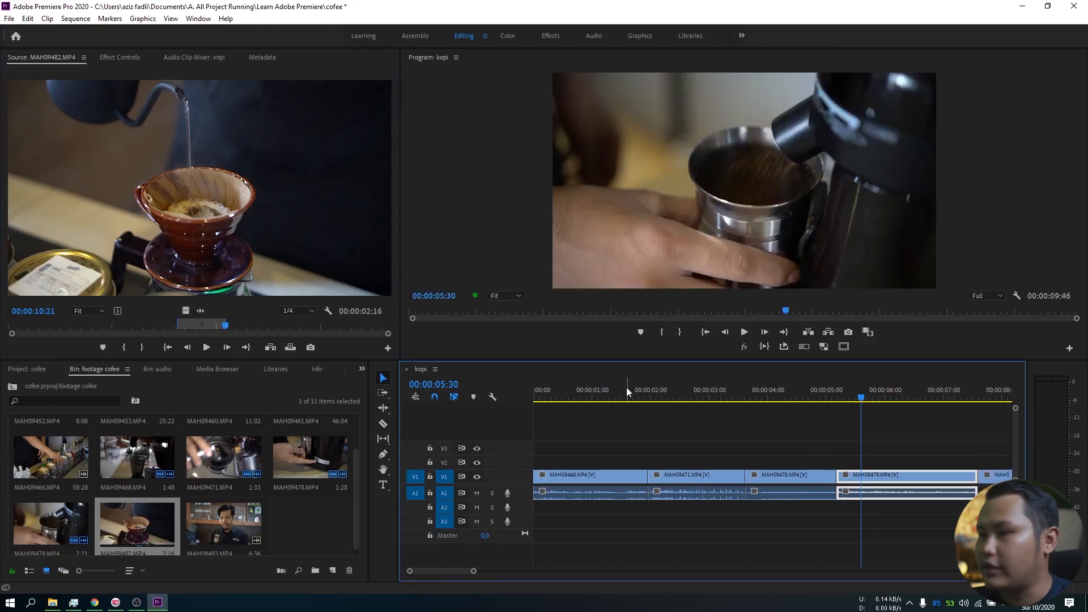
left_click(597, 389)
key("minus")
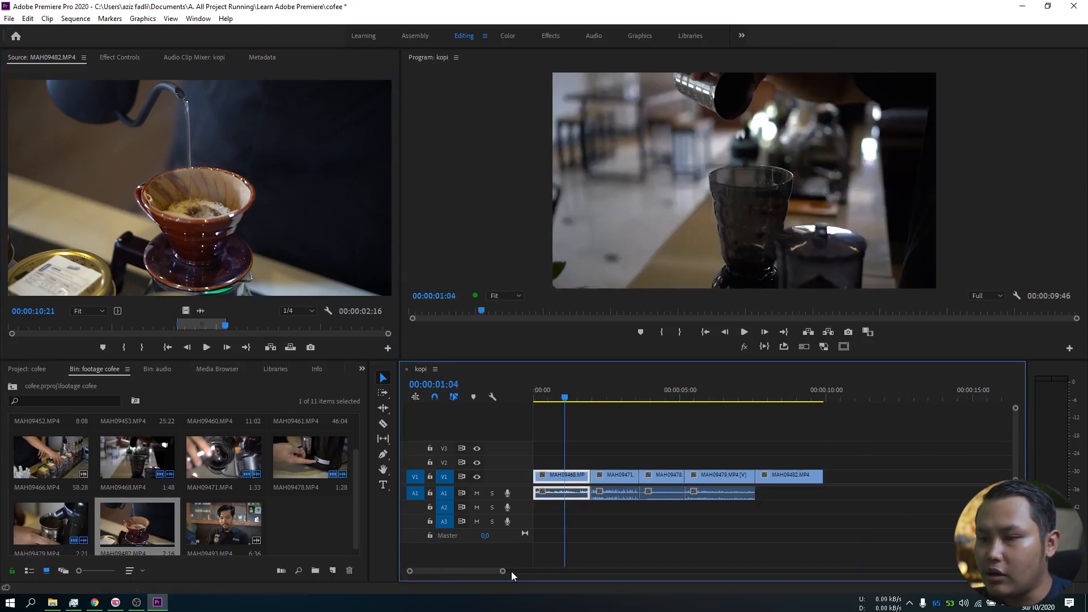
left_click_drag(503, 571, 645, 576)
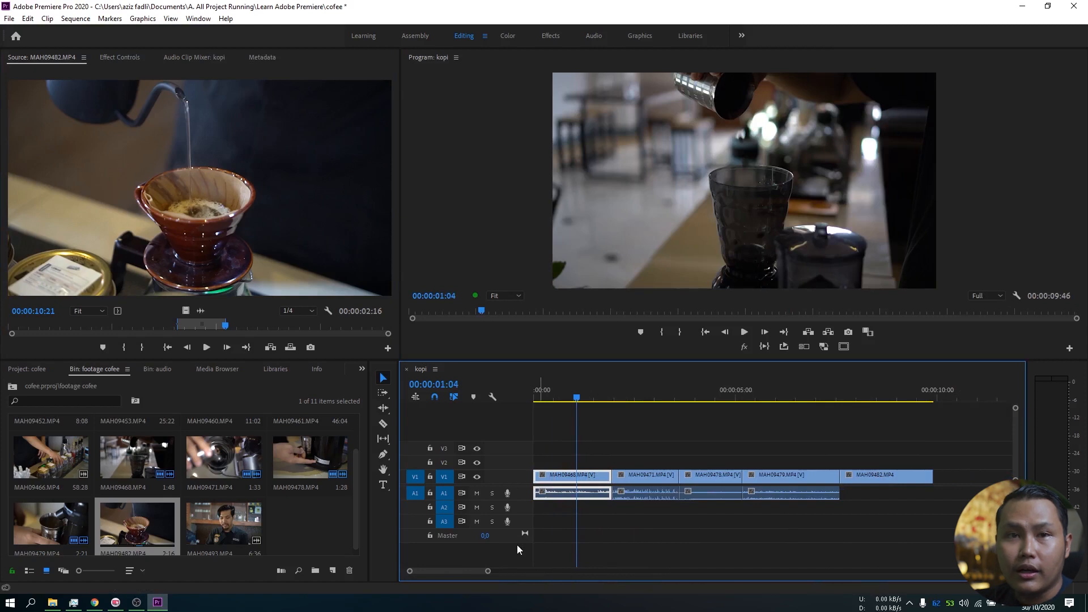
Open the Stand - Anno Domini Beats.mp3 music from the project's audio bin in the Source monitor.
left_click(36, 371)
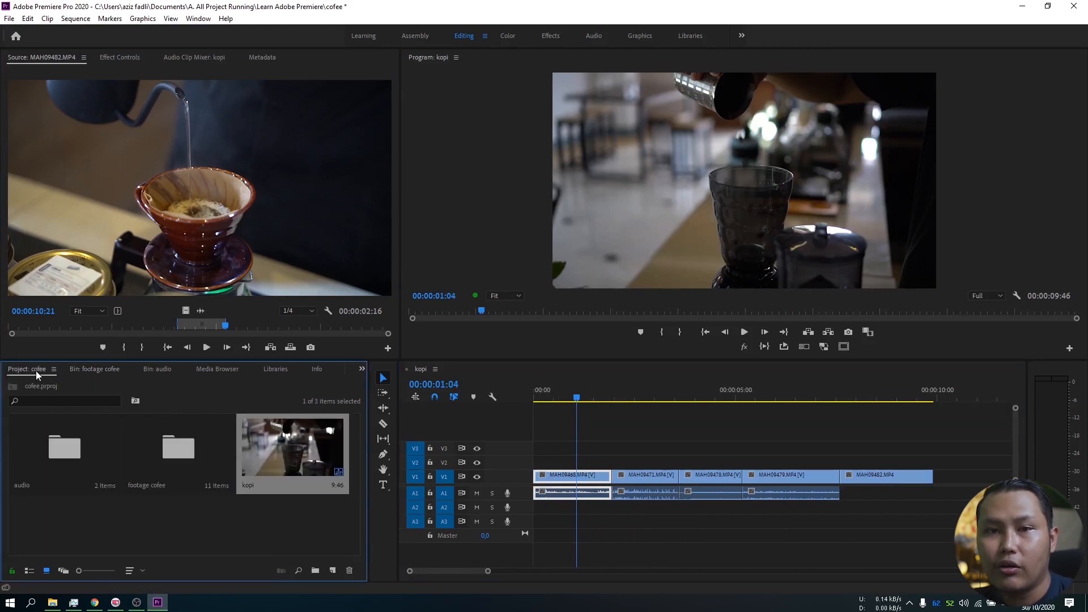
double_click(67, 441)
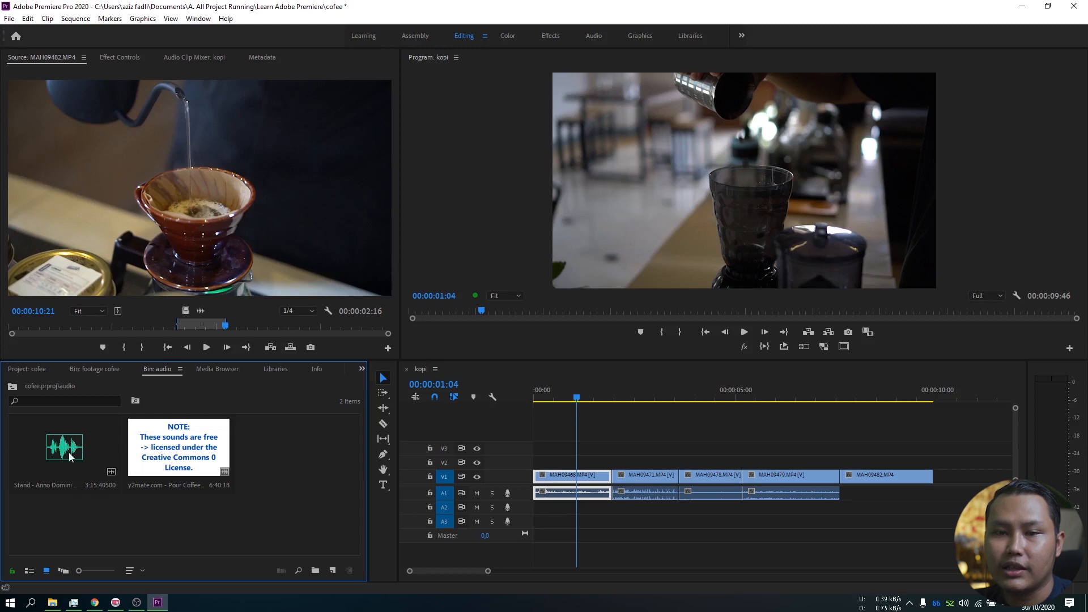
left_click_drag(63, 446, 97, 510)
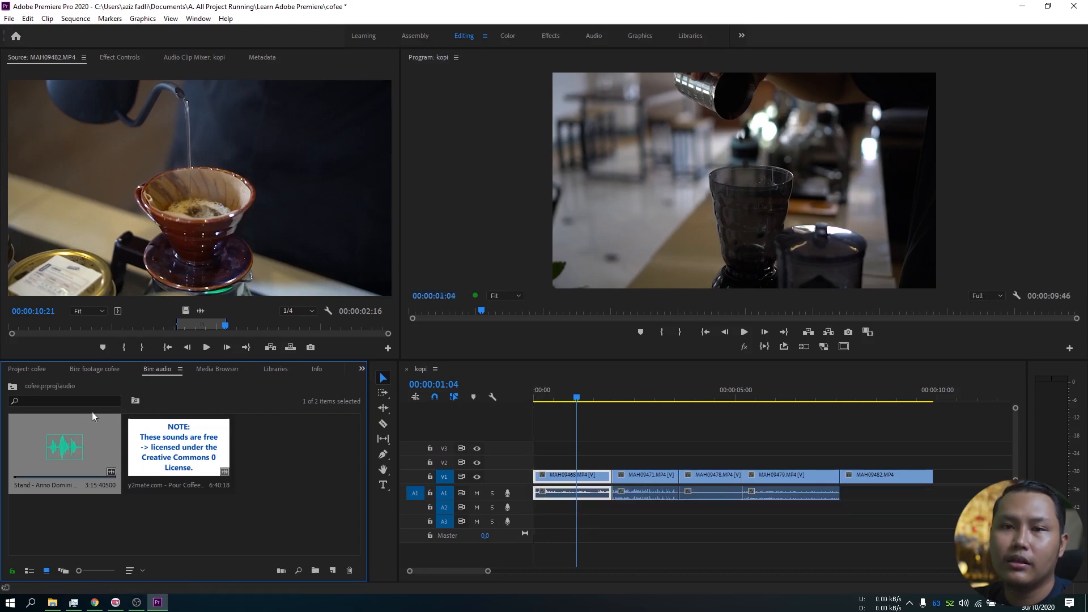
double_click(70, 447)
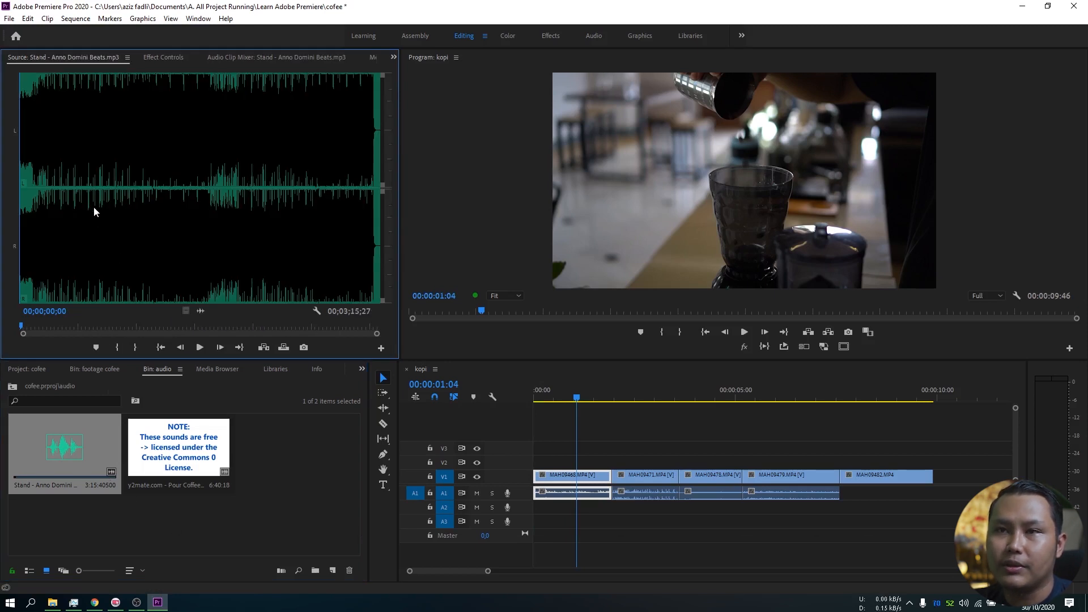
Listen to the opening of the music file and park its source playhead at 00;00;29;29.
key("space")
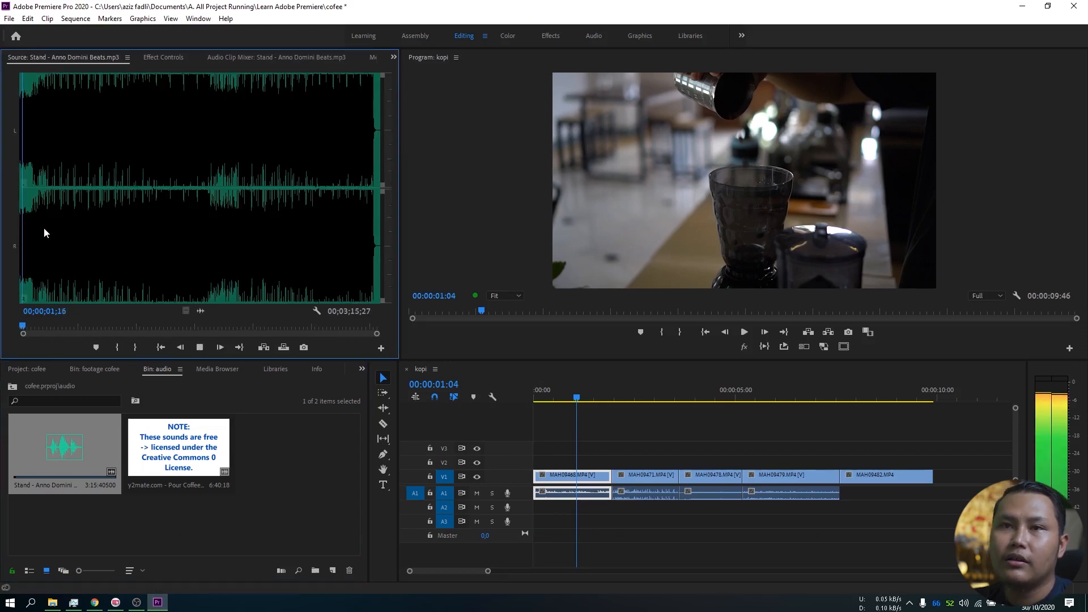
key("equal")
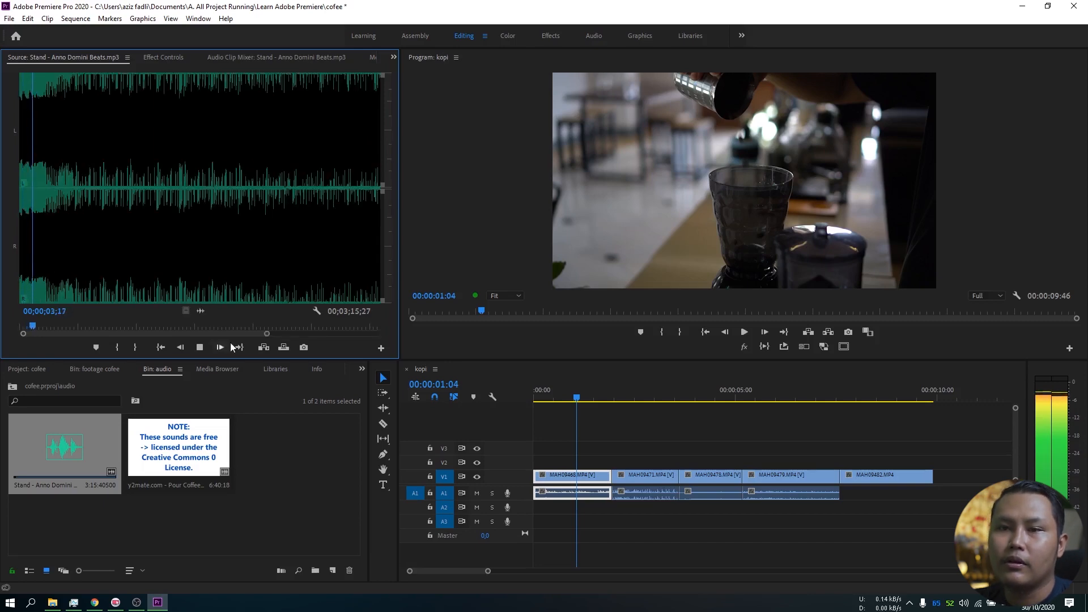
left_click_drag(267, 334, 351, 348)
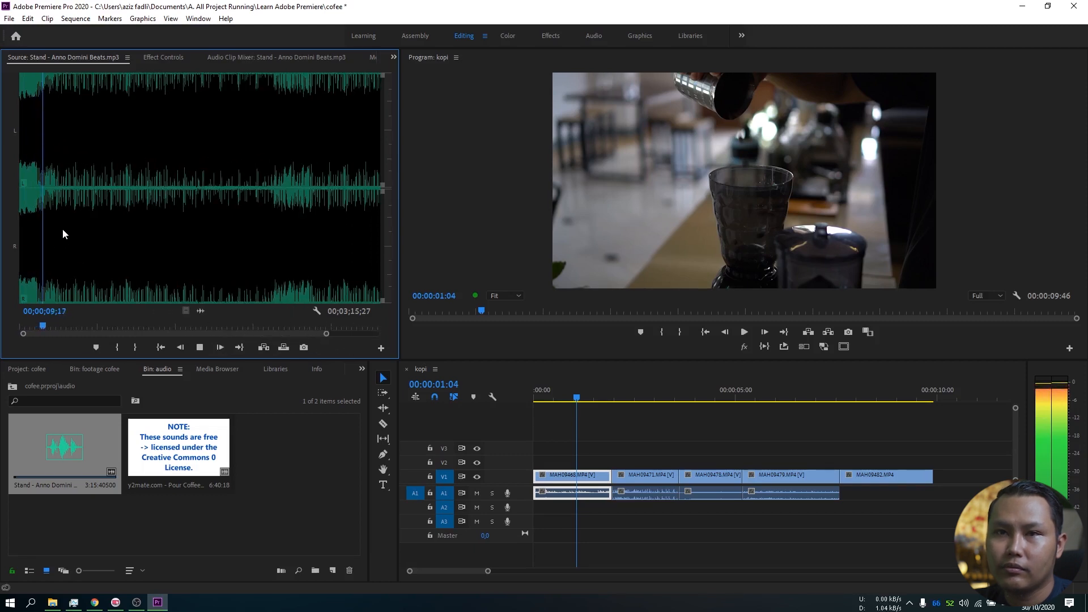
left_click_drag(74, 236, 93, 240)
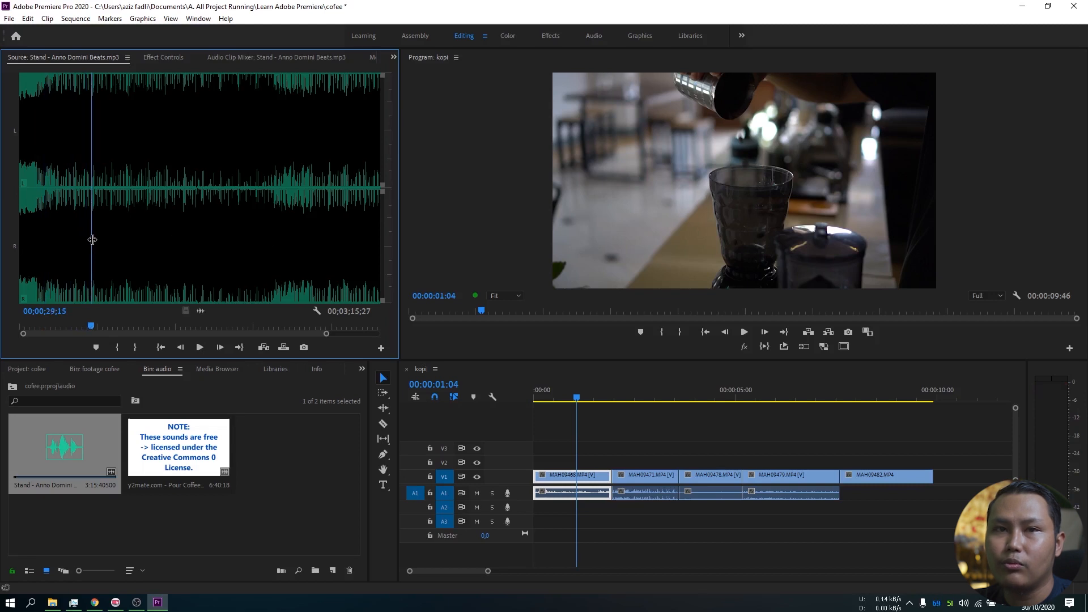
left_click_drag(92, 240, 93, 236)
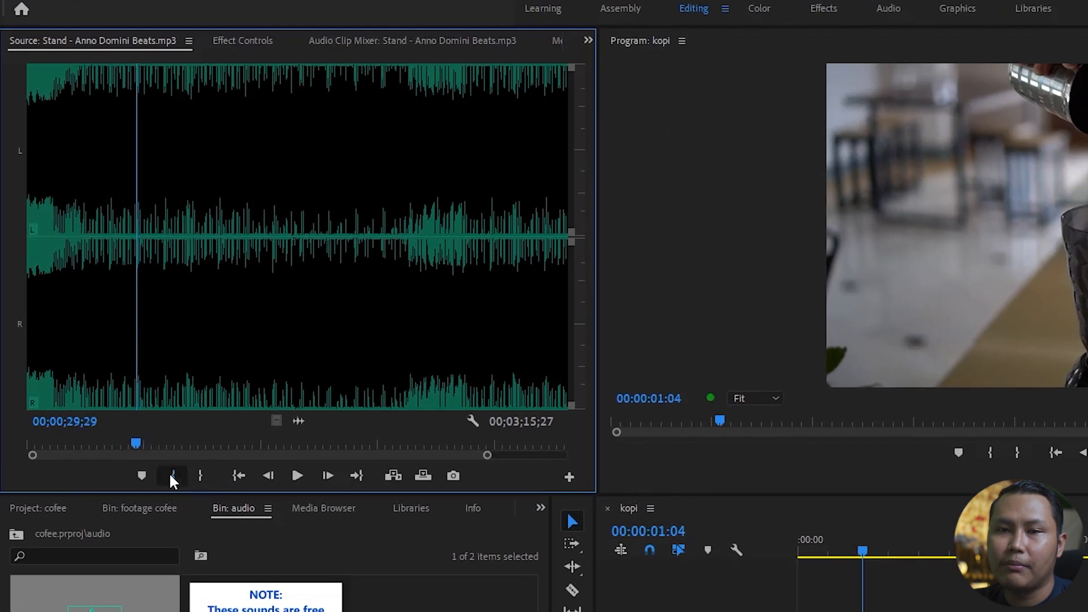
Mark the music with an In point at 00;00;29;29 and an Out point at 00;01;08;23.
left_click(116, 348)
key("space")
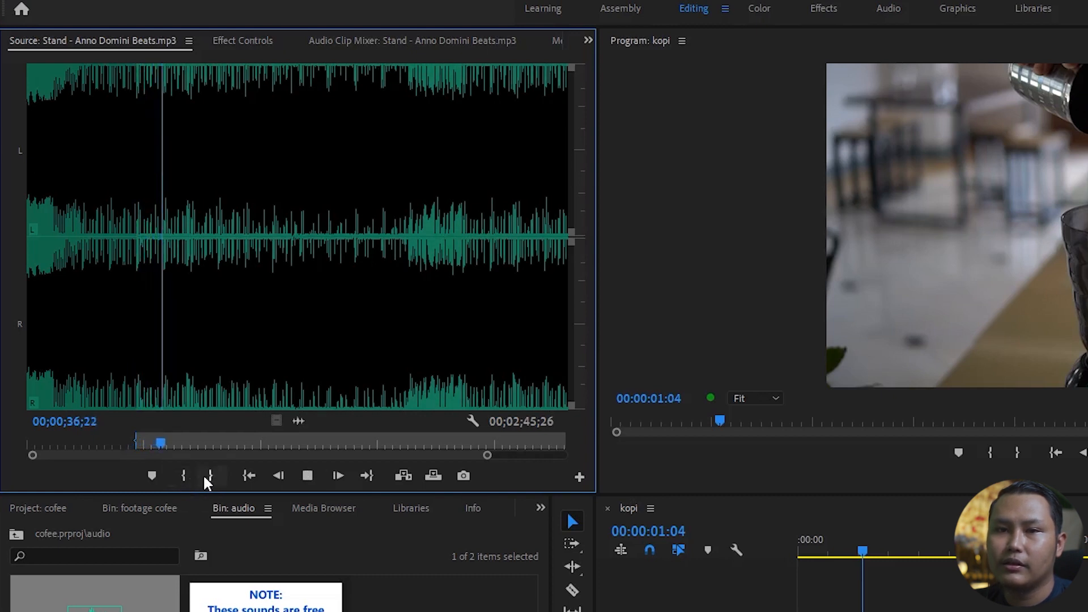
left_click_drag(184, 389, 280, 385)
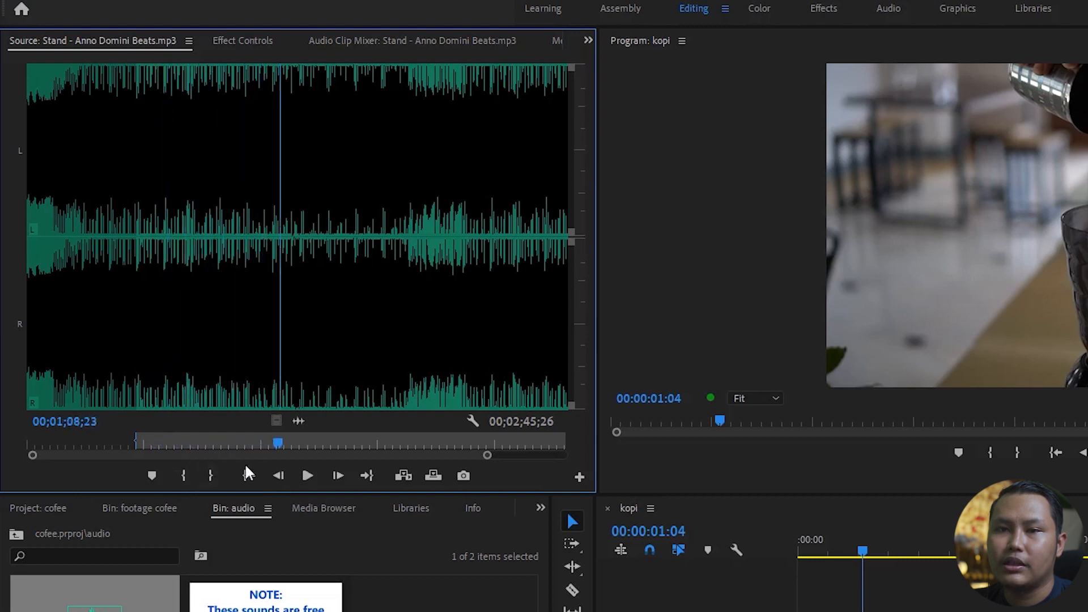
left_click(220, 479)
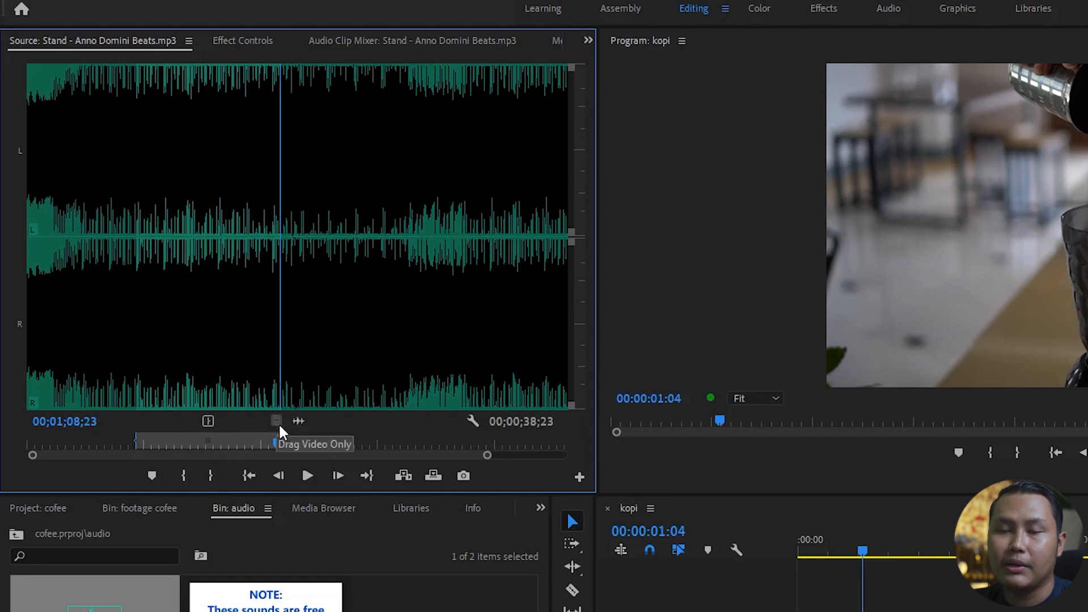
Place the marked music on audio track A2 at the start of the kopi sequence and enlarge the V1, A1 and A2 track heights.
left_click_drag(298, 420, 797, 611)
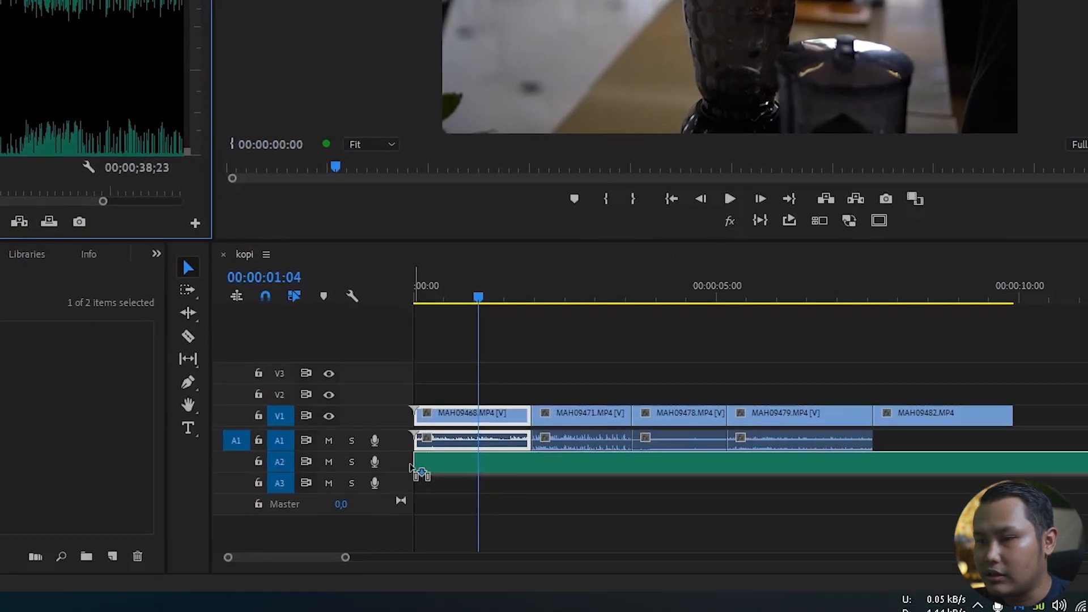
left_click_drag(413, 468, 405, 466)
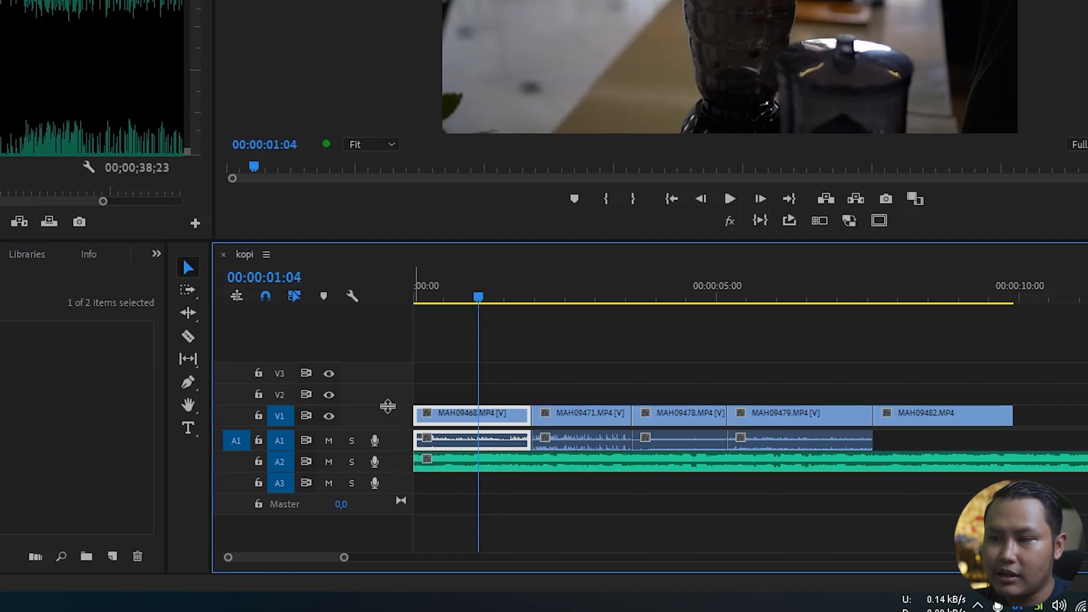
left_click_drag(388, 406, 389, 382)
left_click_drag(391, 451, 401, 506)
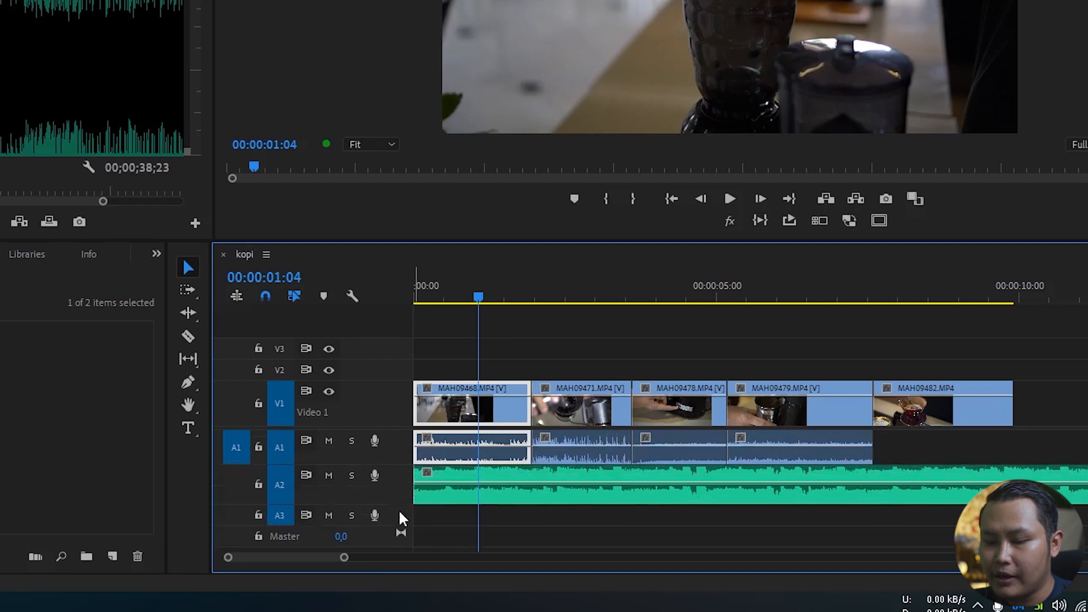
Extend the end of the last V1 clip, MAH09482, to about 13 seconds in the sequence.
key("equal")
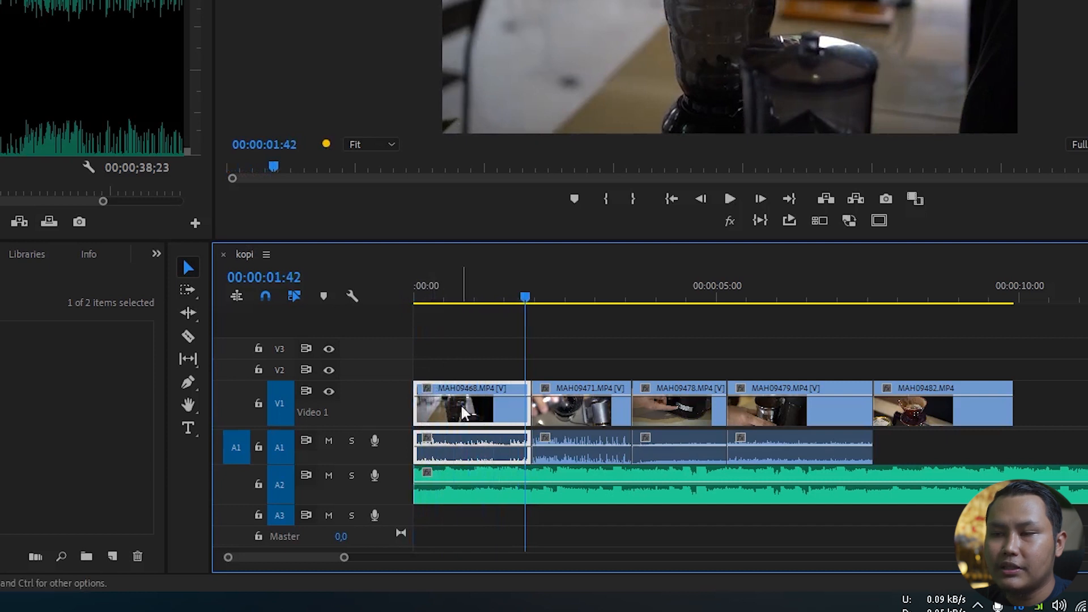
scroll(737, 429, "down", 5)
left_click_drag(757, 414, 937, 415)
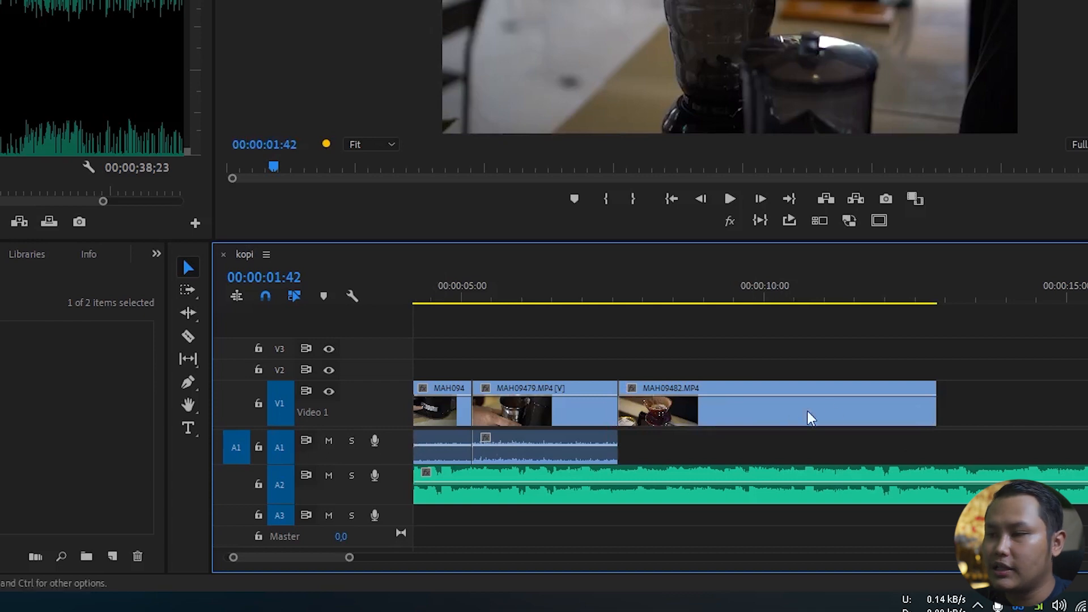
Play part of the MAH09482 clip in the sequence and split it at 00:00:09:40 with the Razor tool.
left_click(746, 289)
key("space")
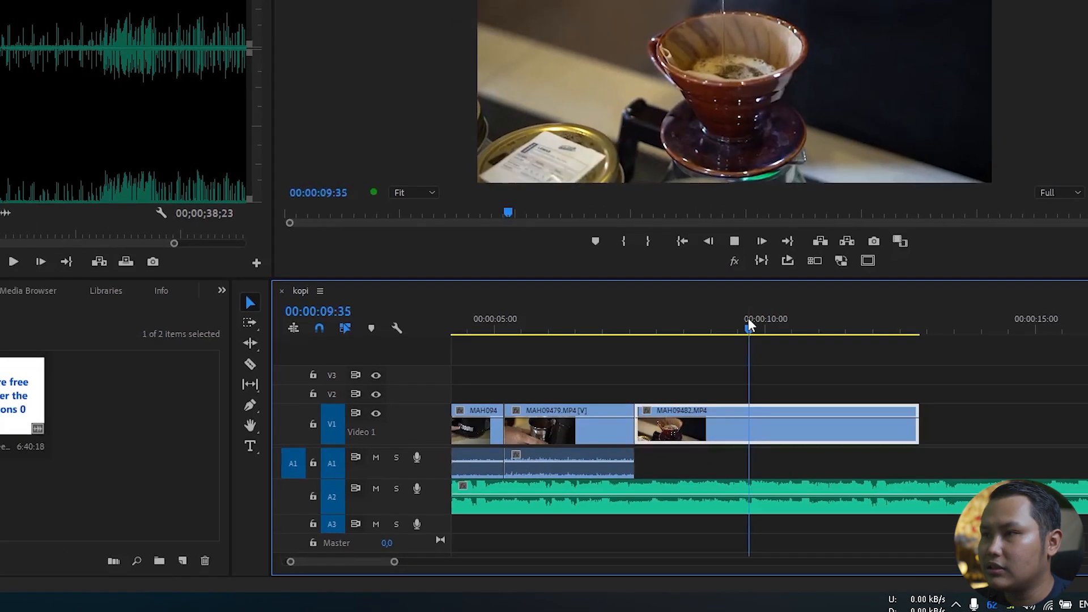
key("space")
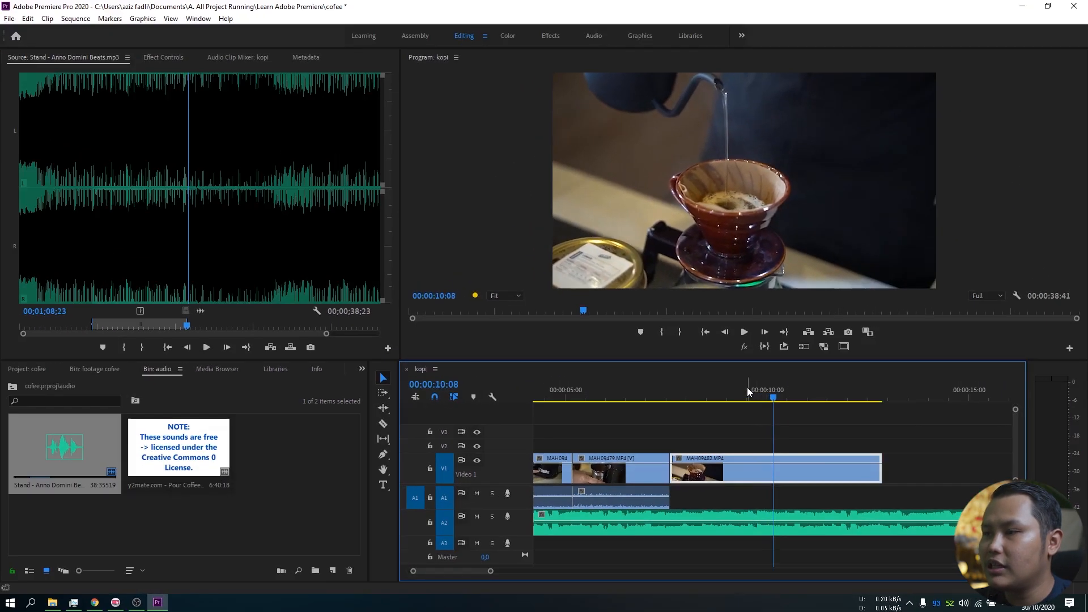
left_click_drag(749, 391, 762, 408)
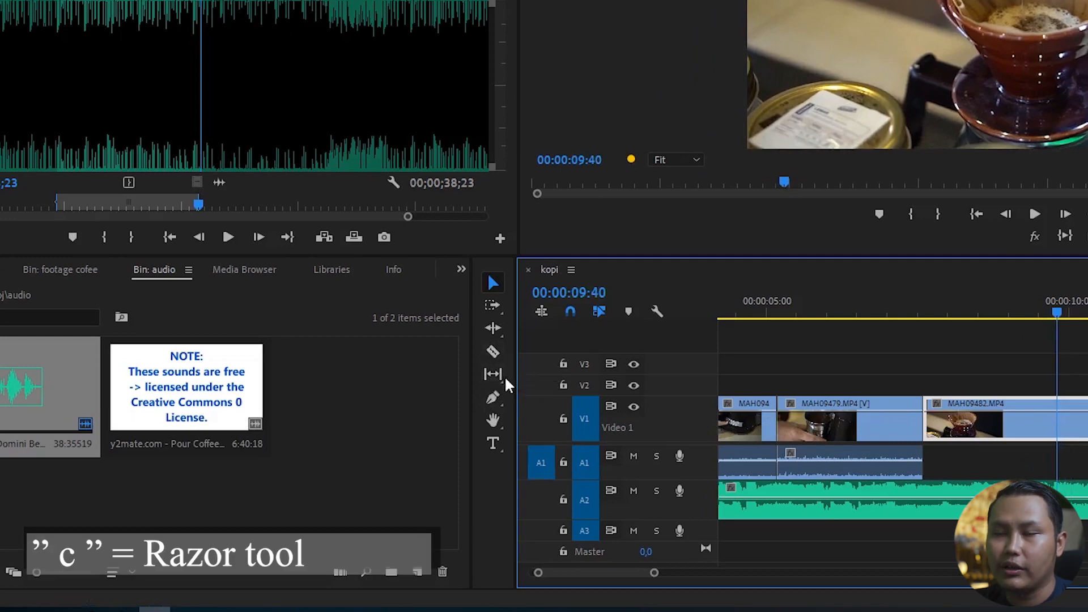
key("c")
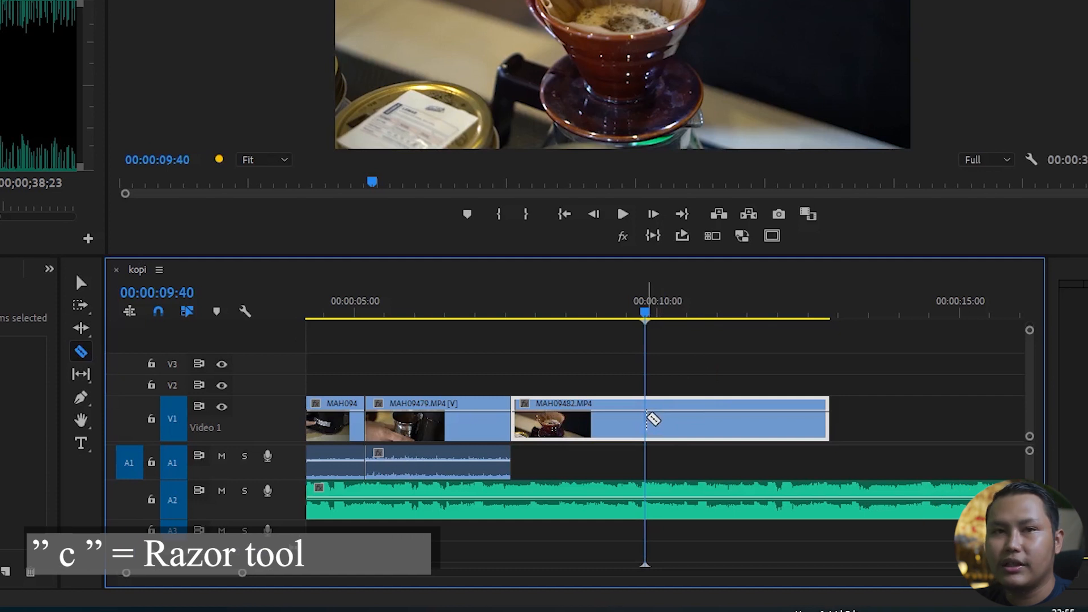
left_click(648, 420)
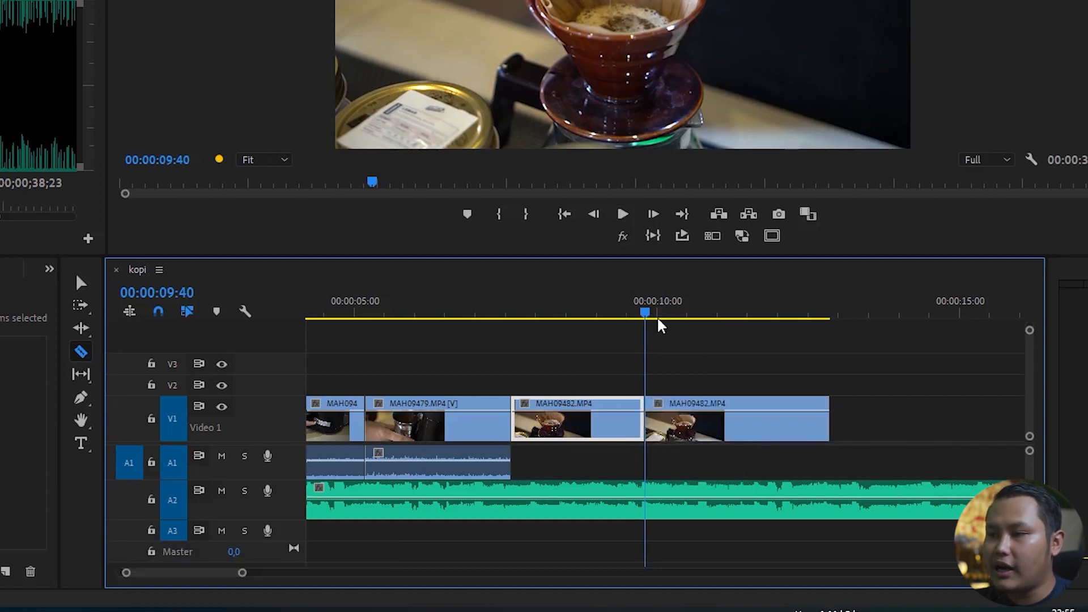
Scrub past the cut in MAH09482 to 00:00:10:14 and switch back to the Selection tool.
mouse_move(646, 318)
left_mouse_down()
mouse_move(692, 321)
mouse_move(654, 325)
left_mouse_up()
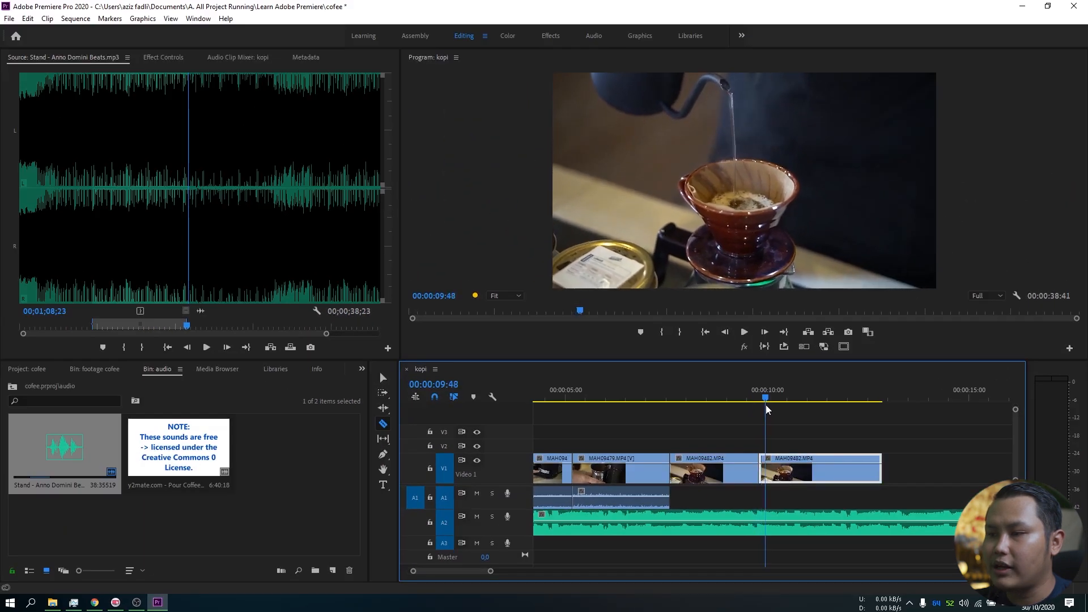
mouse_move(766, 410)
left_mouse_down()
mouse_move(721, 411)
mouse_move(768, 412)
mouse_move(734, 418)
mouse_move(781, 424)
left_mouse_up()
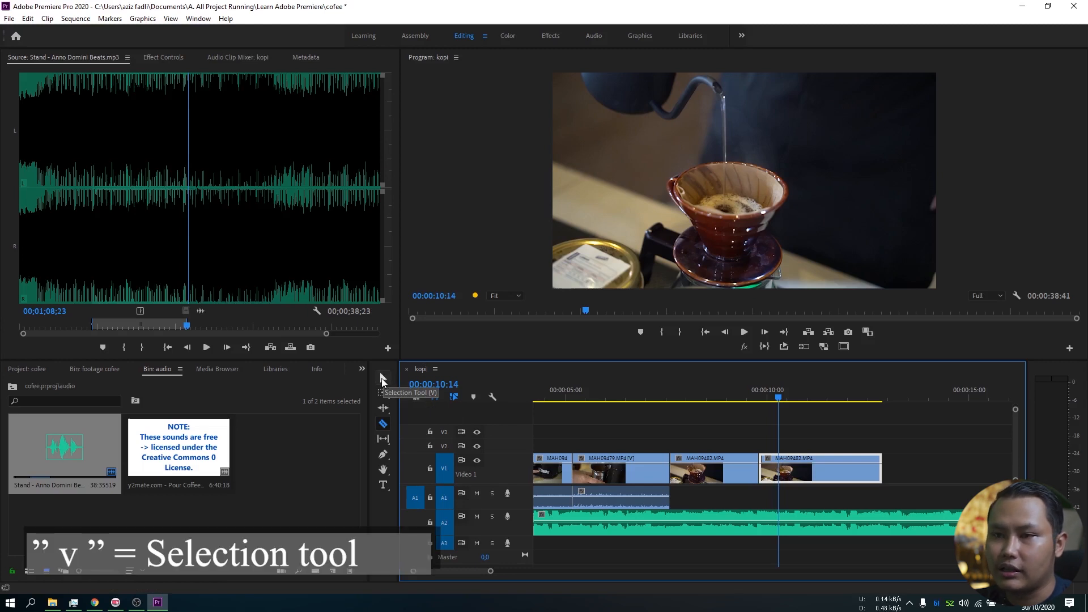
left_click(382, 379)
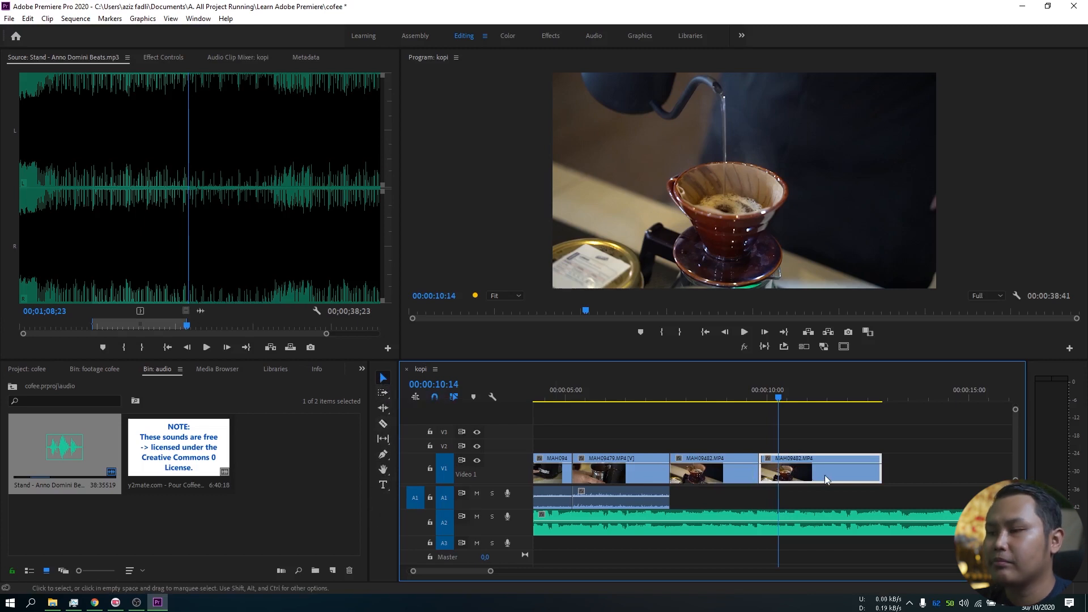
Scrub past the cut to 00:00:10:40, clear the last MAH09482 segment on V1 and undo the removal.
left_click(731, 400)
left_click_drag(738, 409, 799, 409)
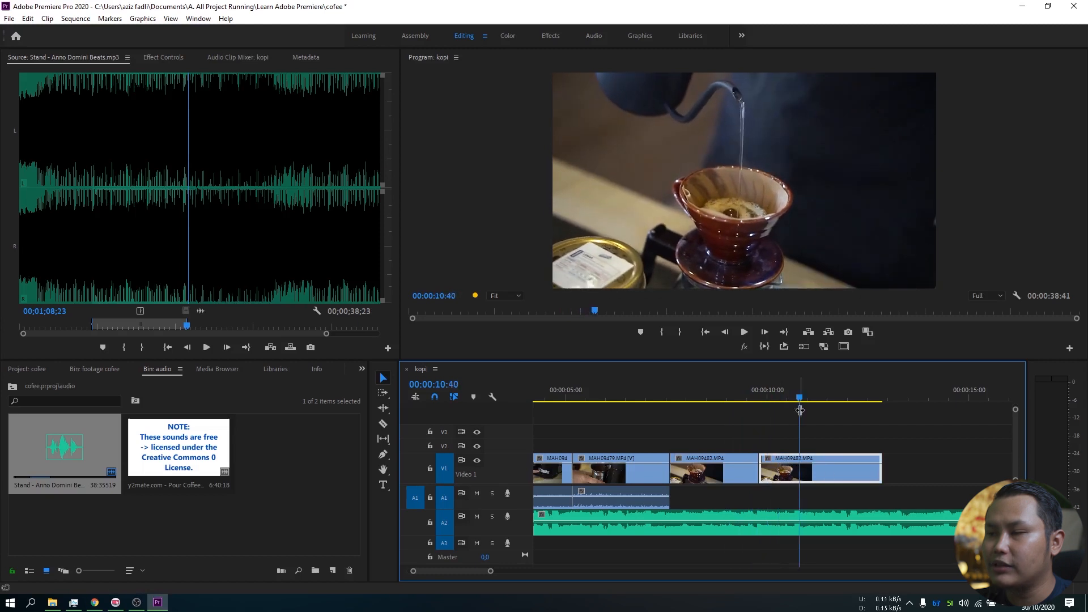
right_click(815, 475)
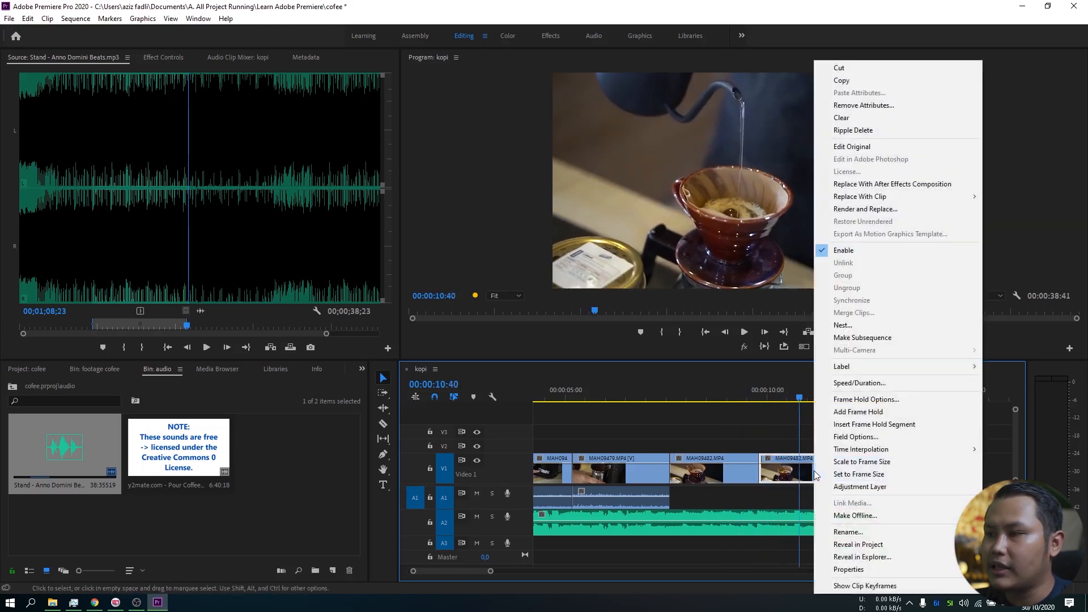
left_click(862, 118)
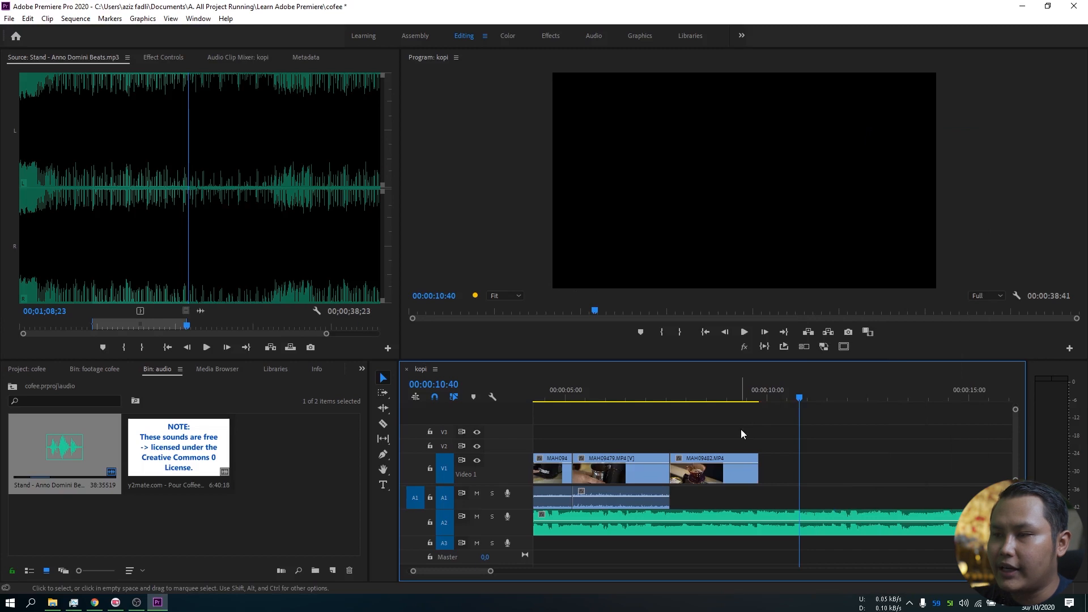
key("ctrl+z")
Delete the last MAH09482 segment after the cut on V1 and scrub the playhead over the emptied area to 00:00:10:16.
left_click(814, 465)
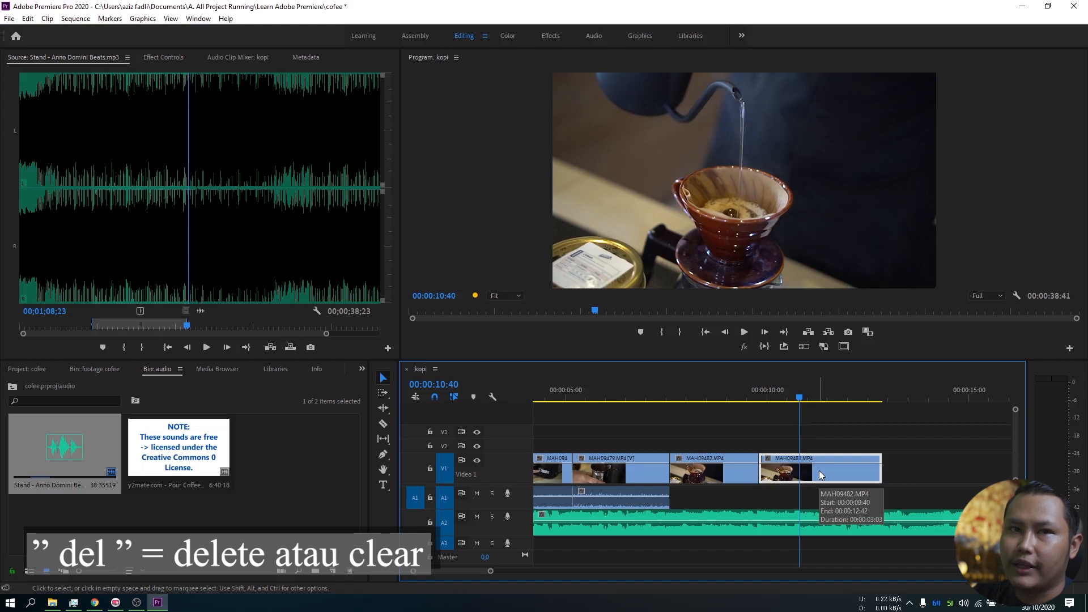
key("Delete")
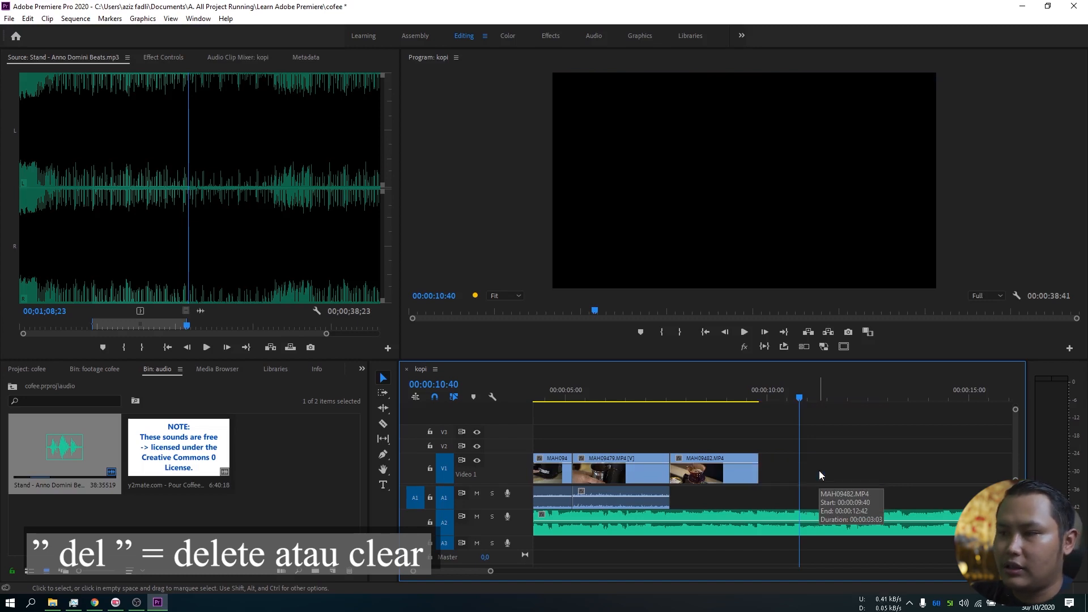
left_click_drag(779, 398, 763, 400)
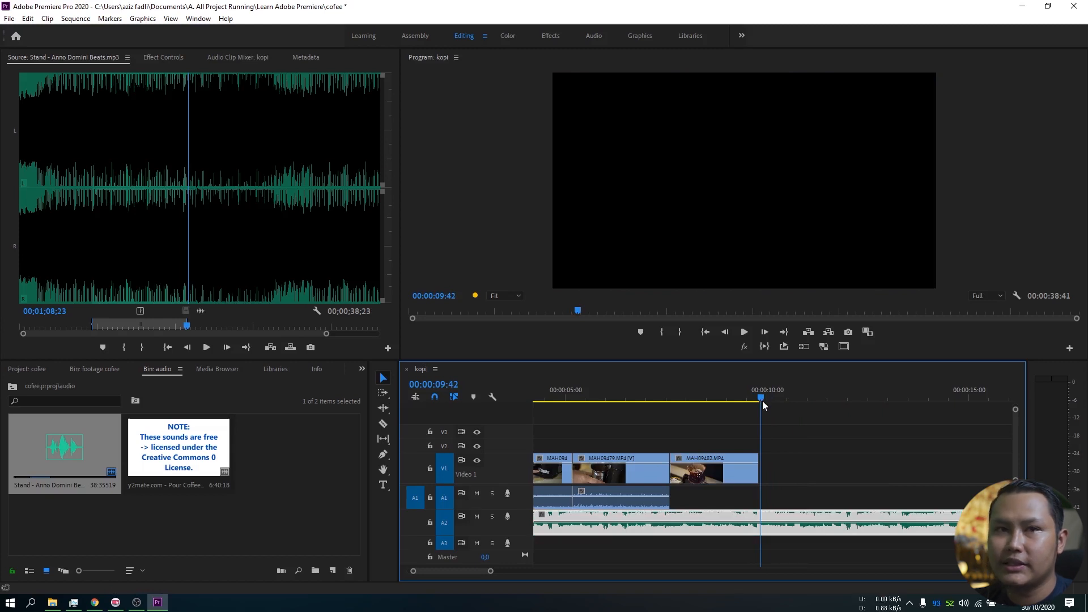
left_click_drag(763, 400, 783, 406)
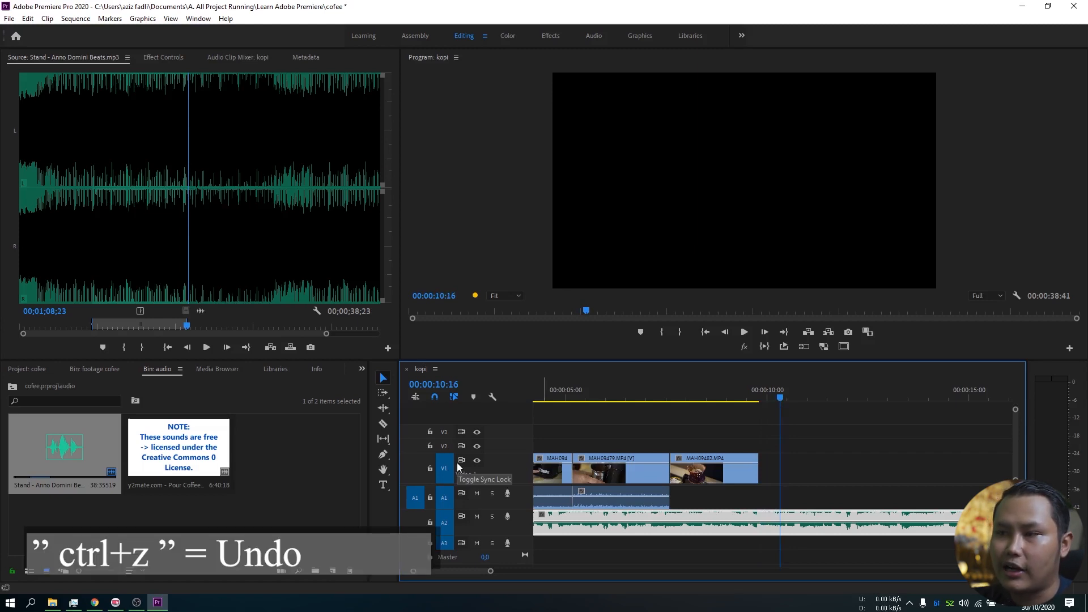
Undo the deletion of the last MAH09482 segment and redo it.
key("ctrl+z")
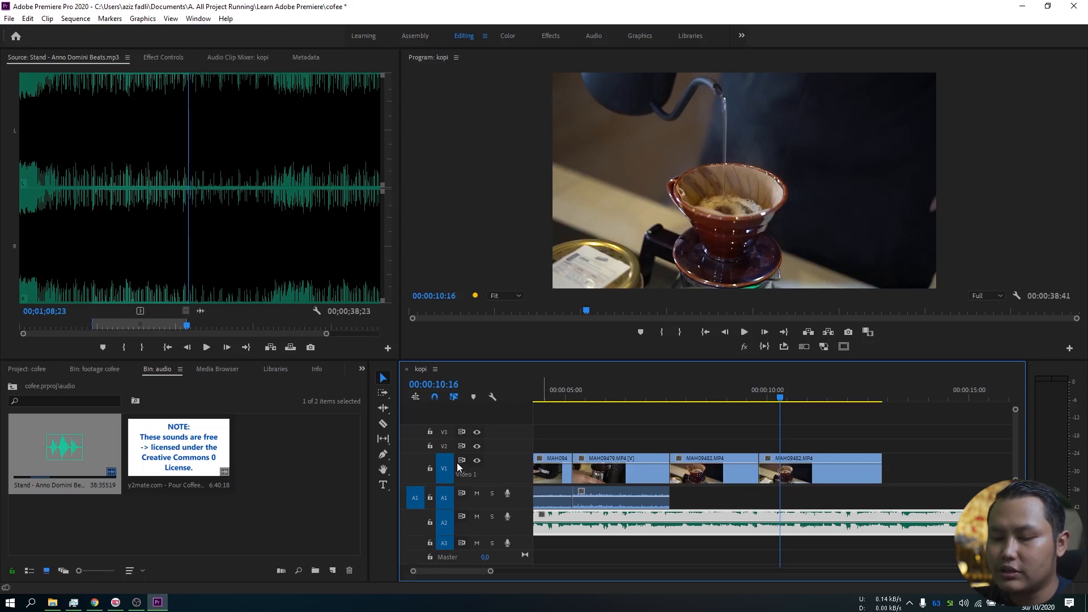
key("ctrl+shift+z")
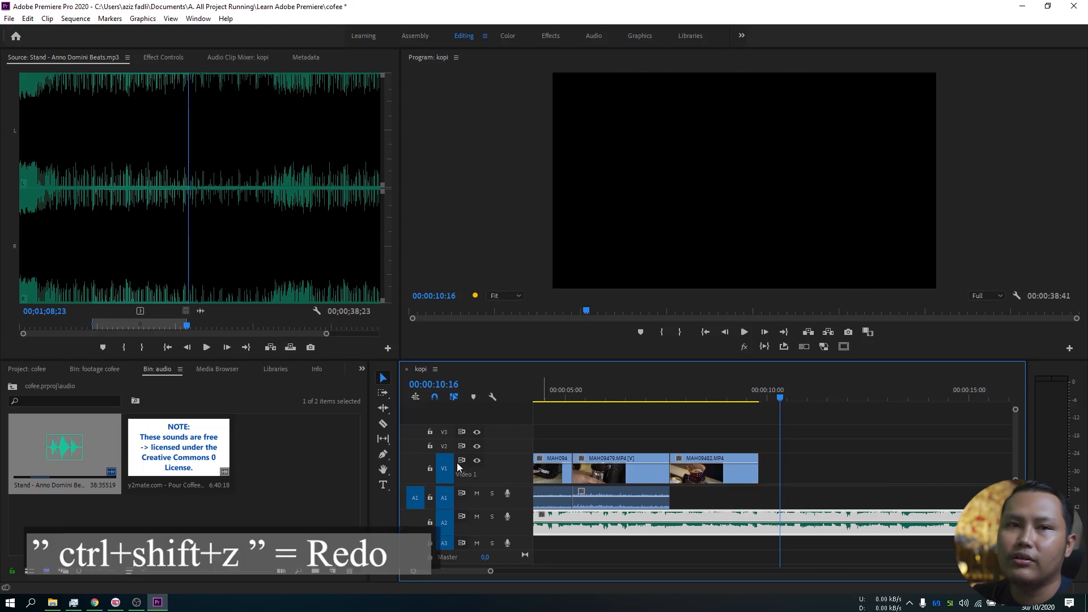
Play the kopi sequence from its start through most of the first clip, MAH09468, and pause.
scroll(672, 437, "up", 4)
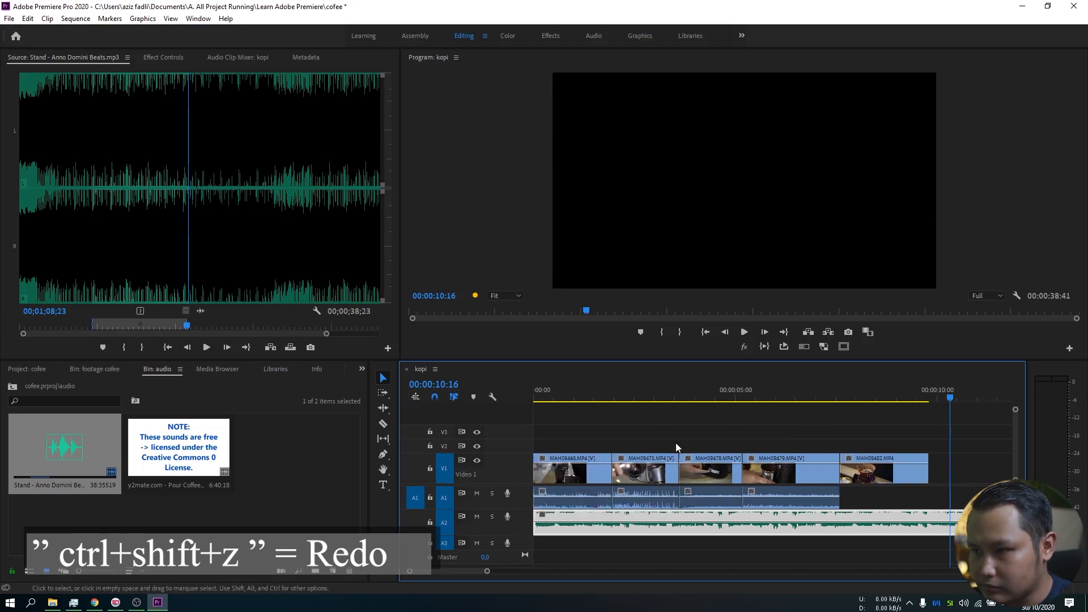
left_click_drag(634, 405, 529, 412)
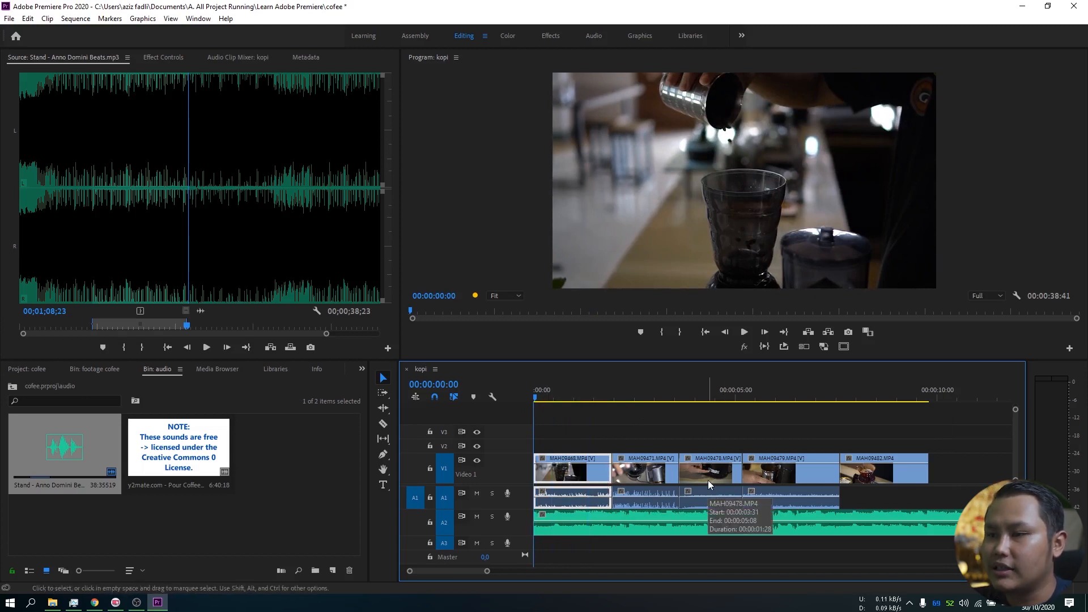
key("space")
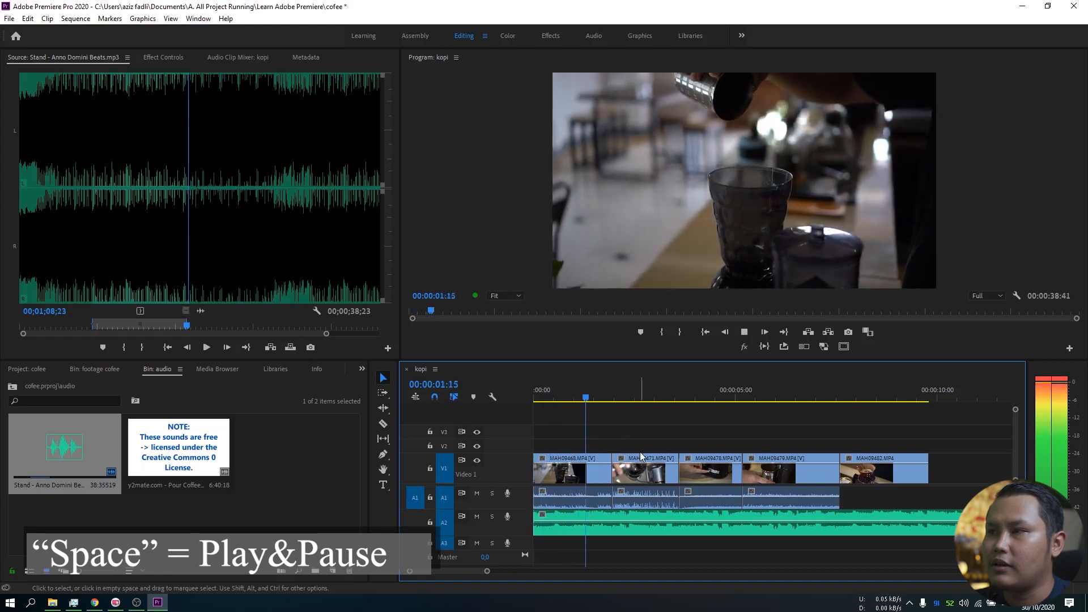
key("space")
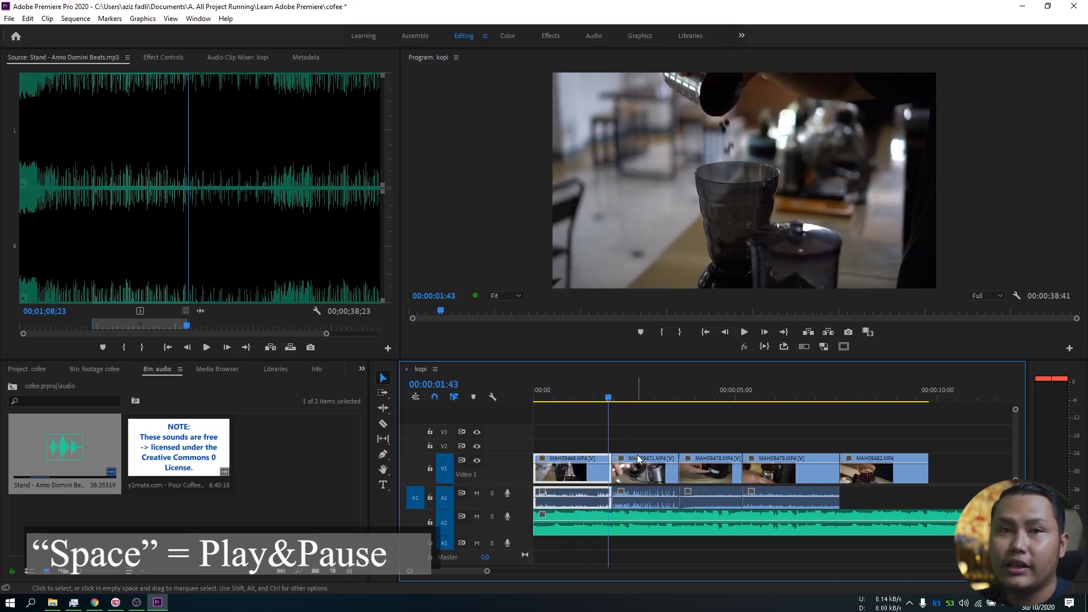
Shift all V1 and A1 clips after MAH09468 to begin at about 5.5 seconds, opening a gap behind it.
left_click_drag(652, 437, 837, 504)
left_click_drag(637, 478, 682, 500)
left_click(678, 495)
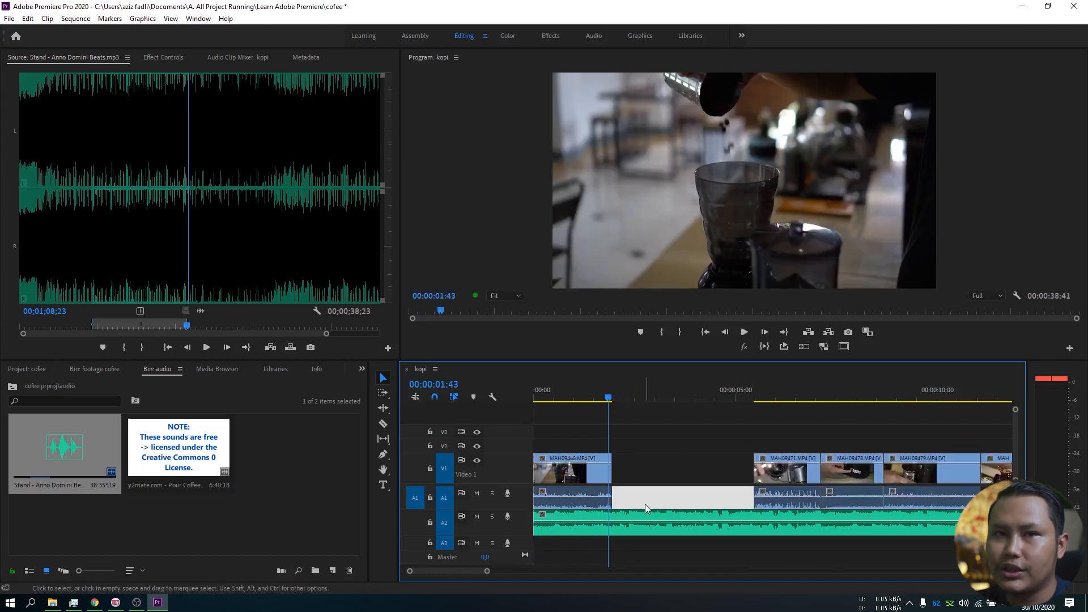
left_click(630, 474)
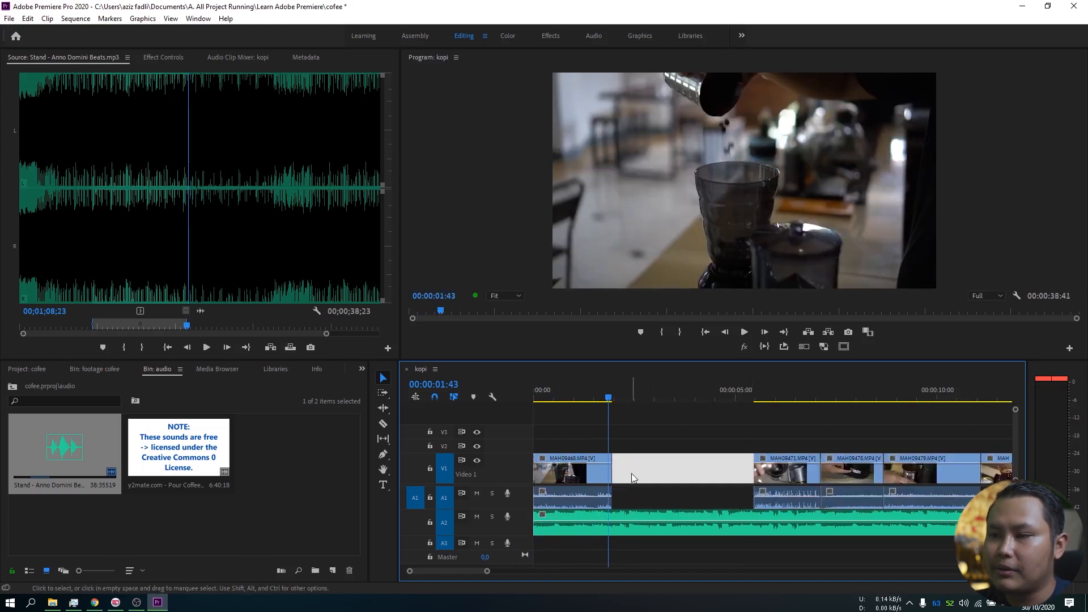
Set the speed of the linked MAH09468 clip to 50% with Speed/Duration.
right_click(585, 479)
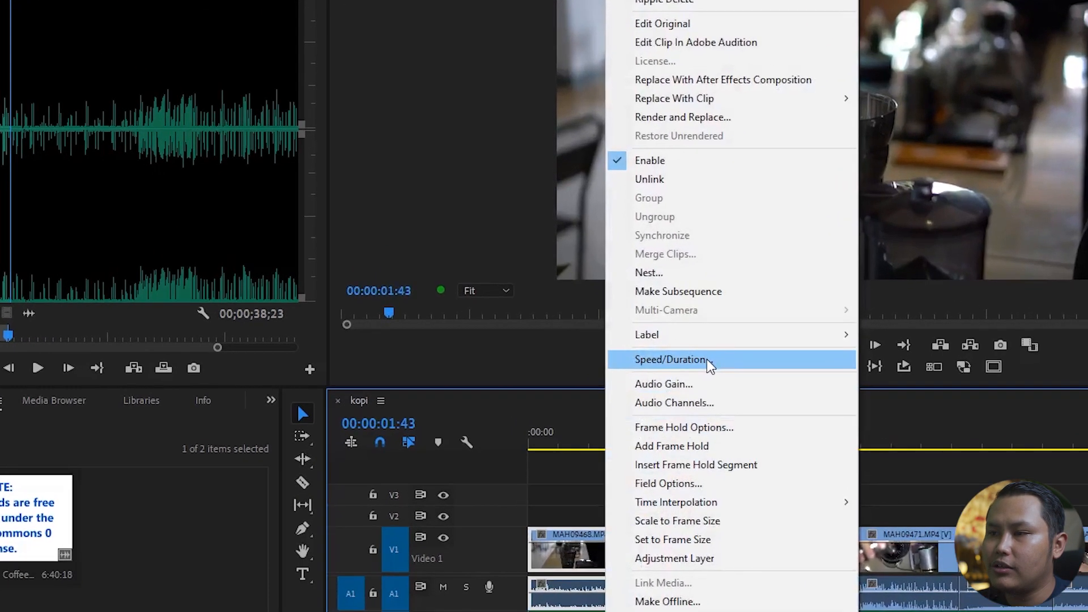
left_click(670, 351)
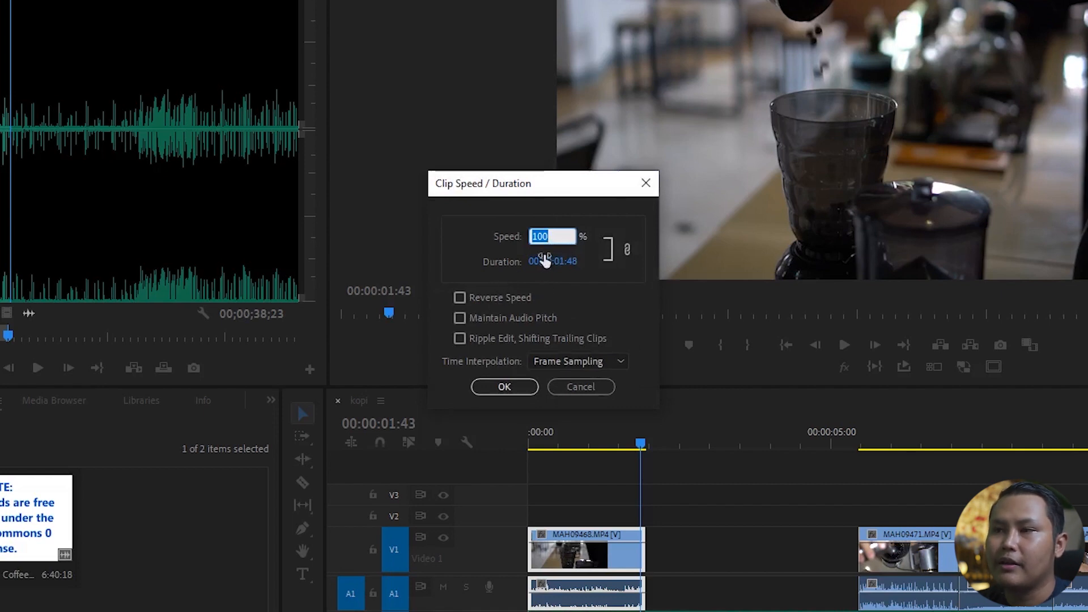
type("50")
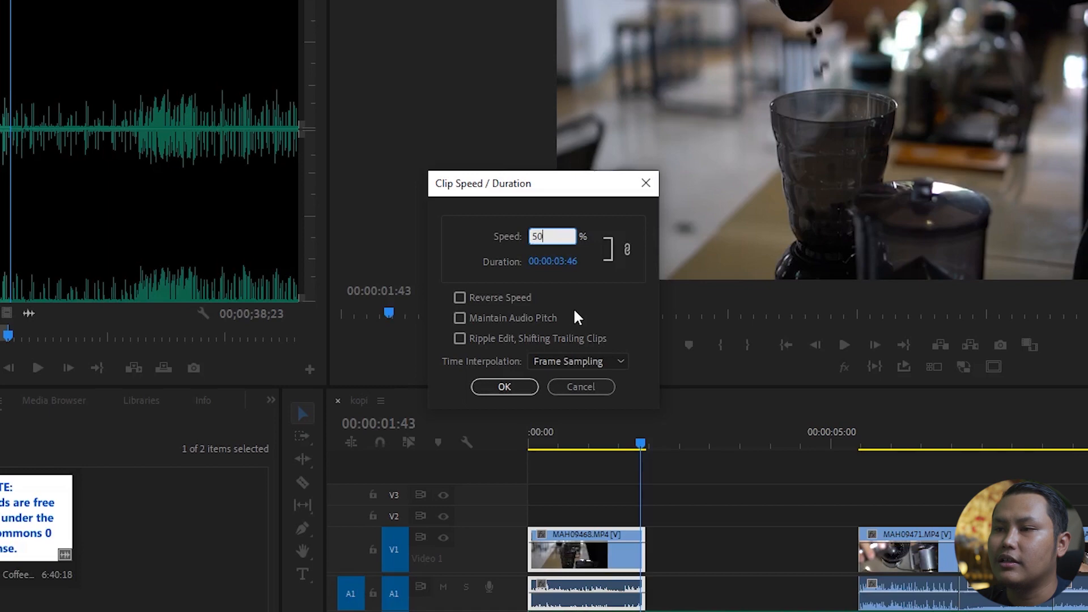
left_click(516, 387)
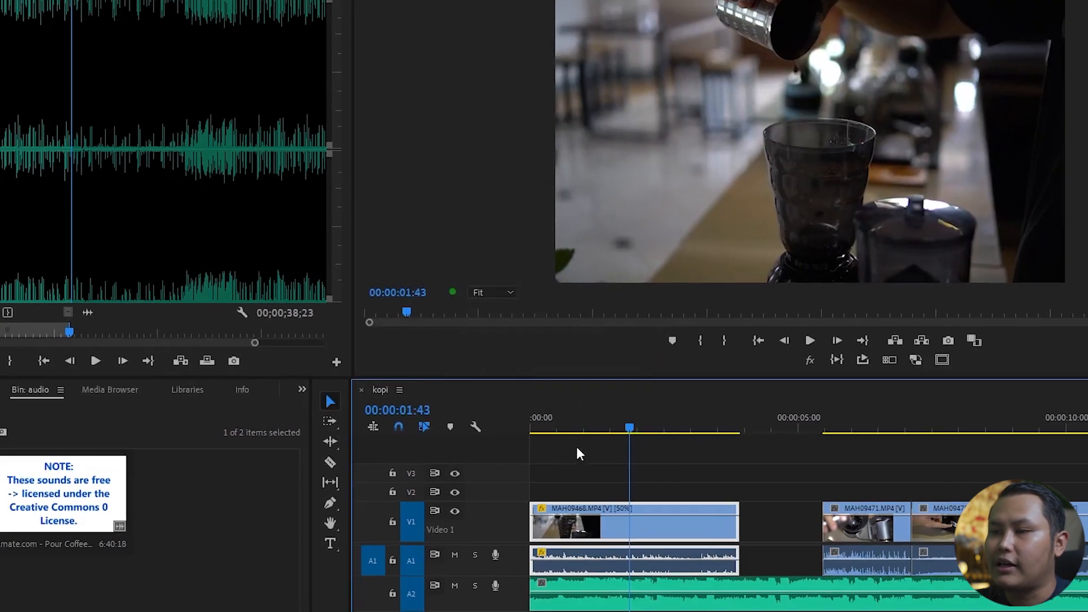
Play the slowed MAH09468 clip from the sequence start and undo its speed change.
left_click_drag(575, 428, 523, 428)
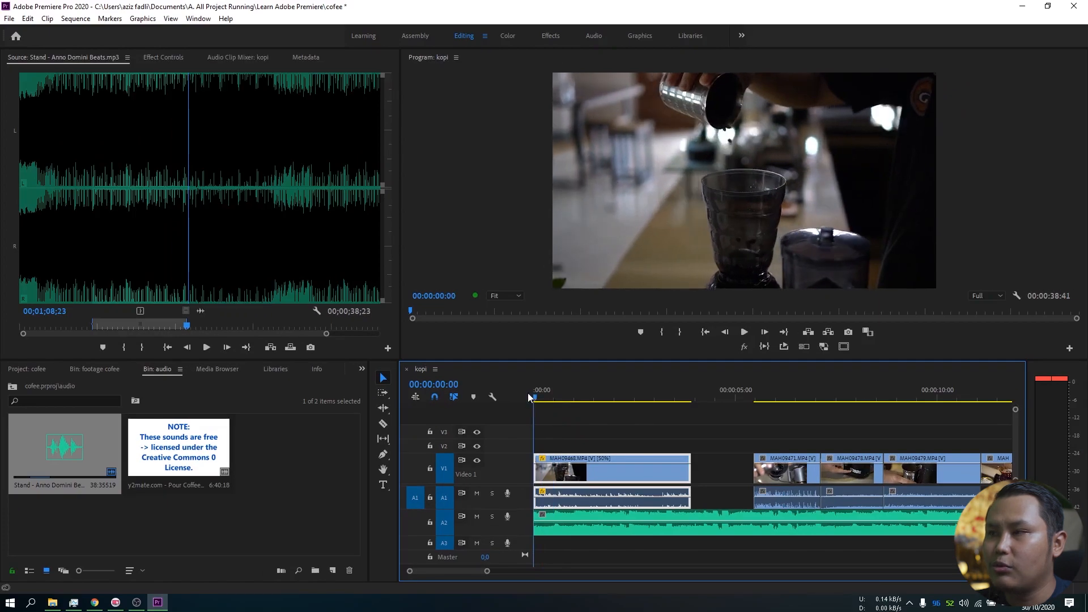
key("space")
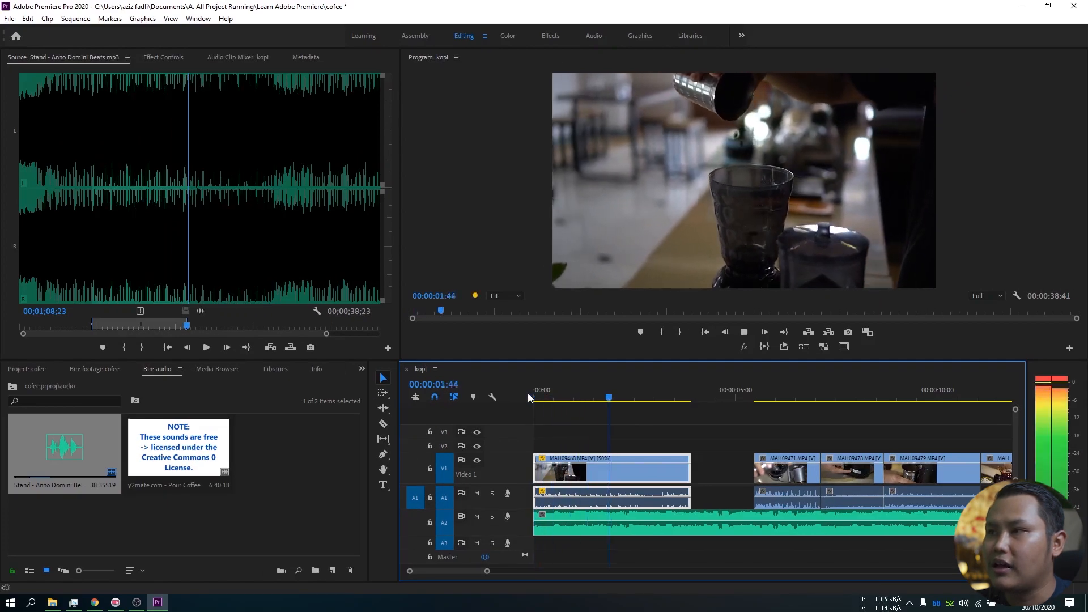
key("space")
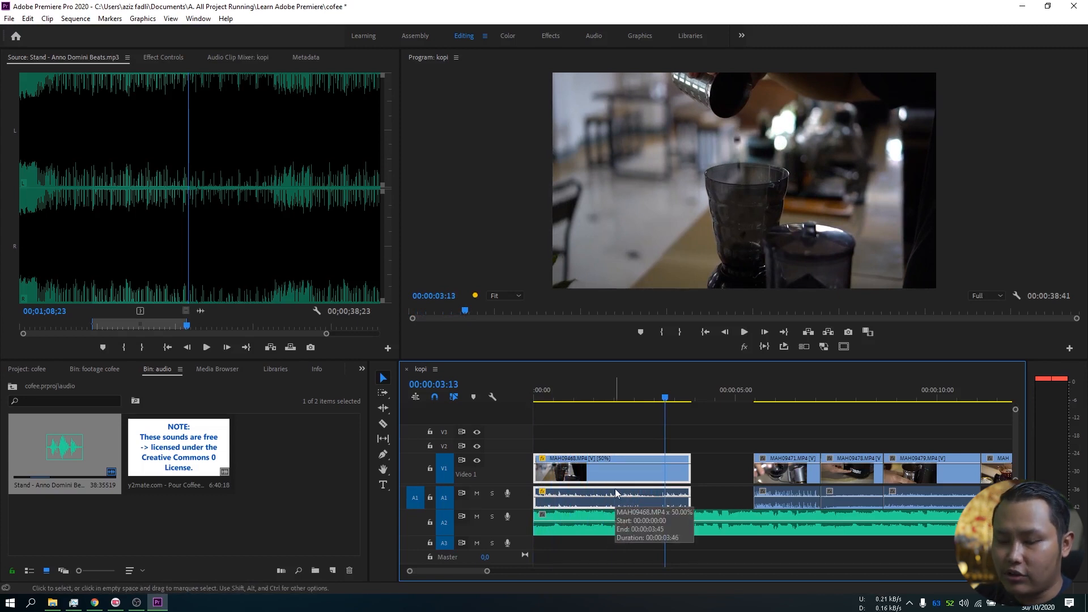
key("ctrl+z")
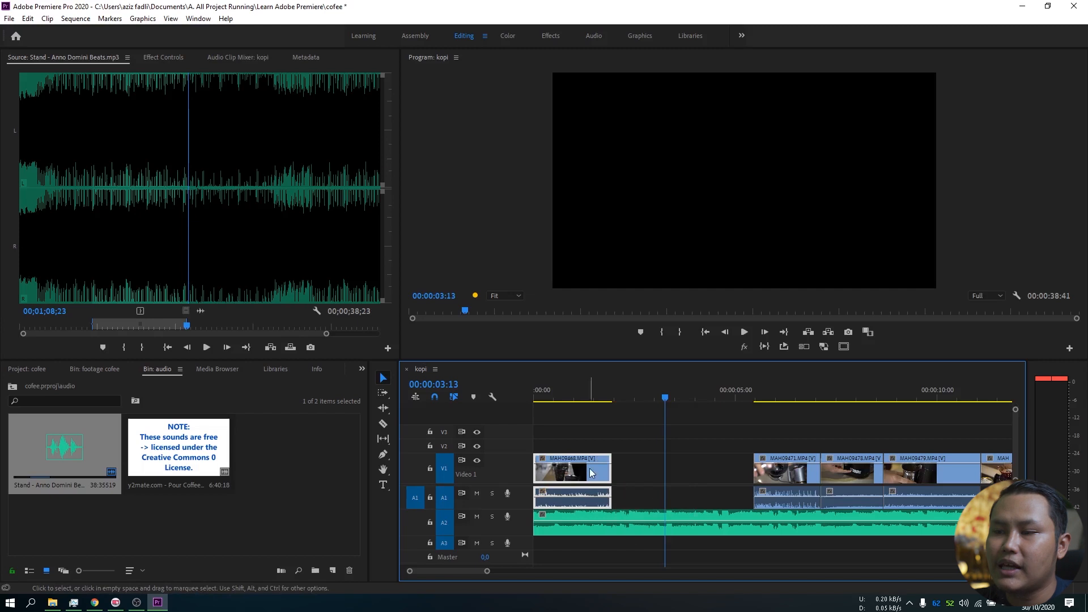
Unlink the video and audio of MAH09468 and select each part separately, ending with the video part.
left_click(580, 397)
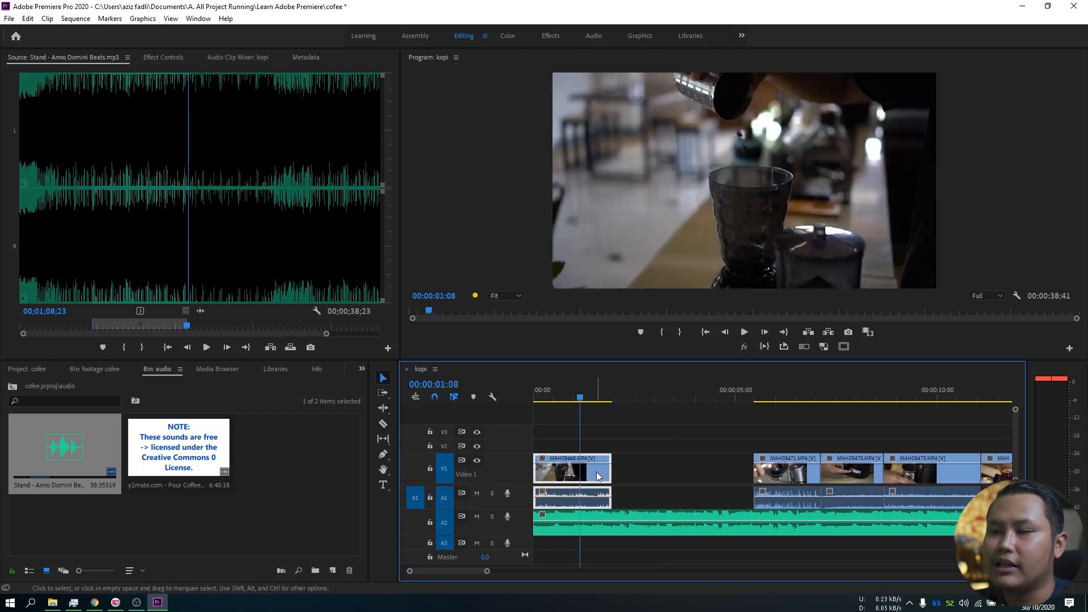
right_click(590, 472)
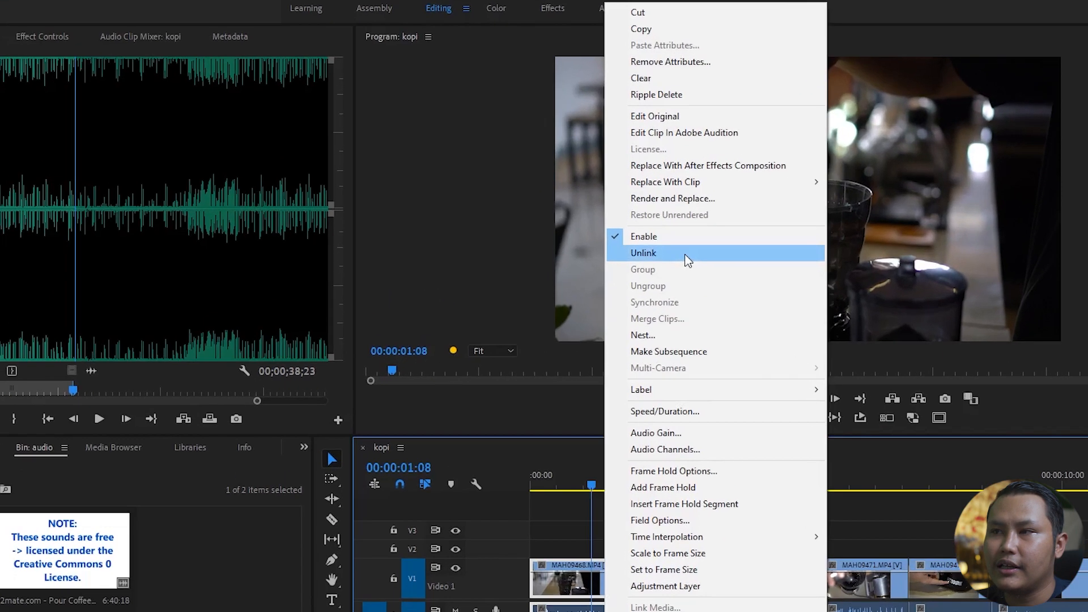
left_click(650, 223)
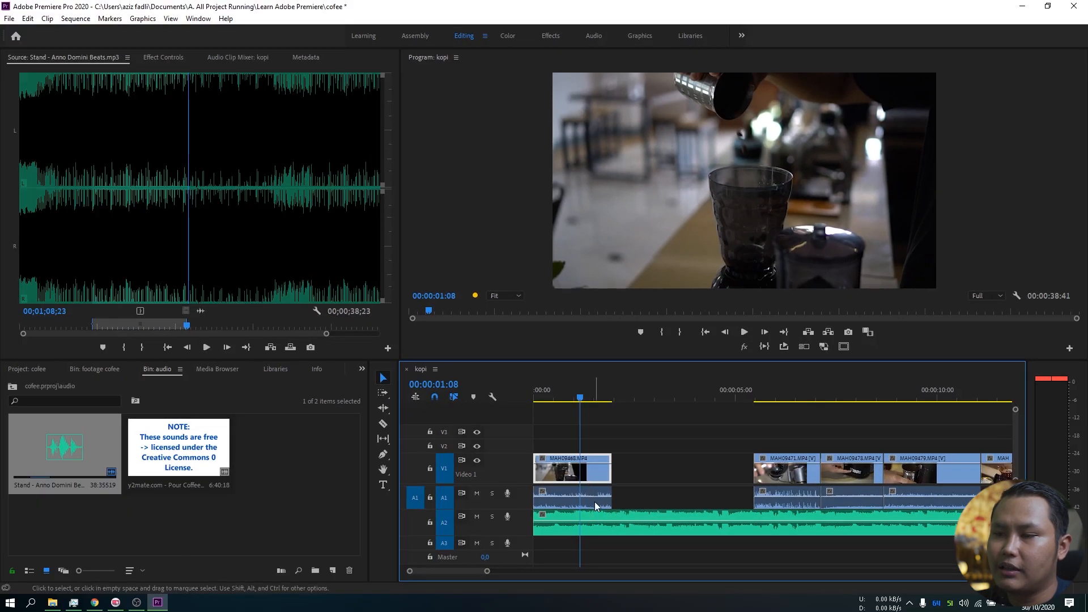
left_click(600, 503)
left_click(599, 475)
mouse_move(598, 475)
left_mouse_down()
mouse_move(668, 476)
mouse_move(597, 476)
left_mouse_up()
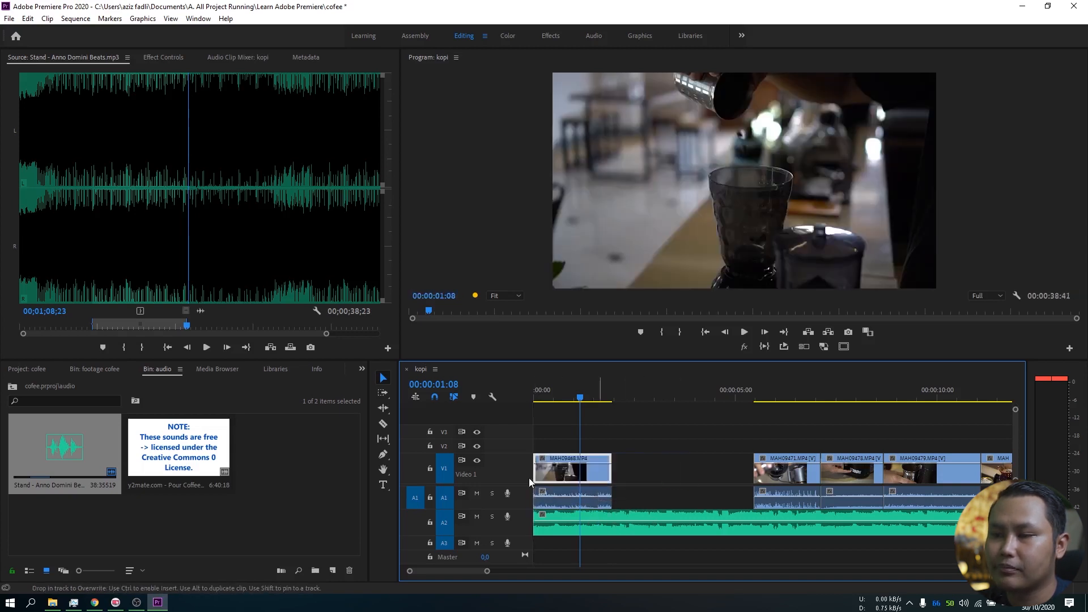
right_click(567, 470)
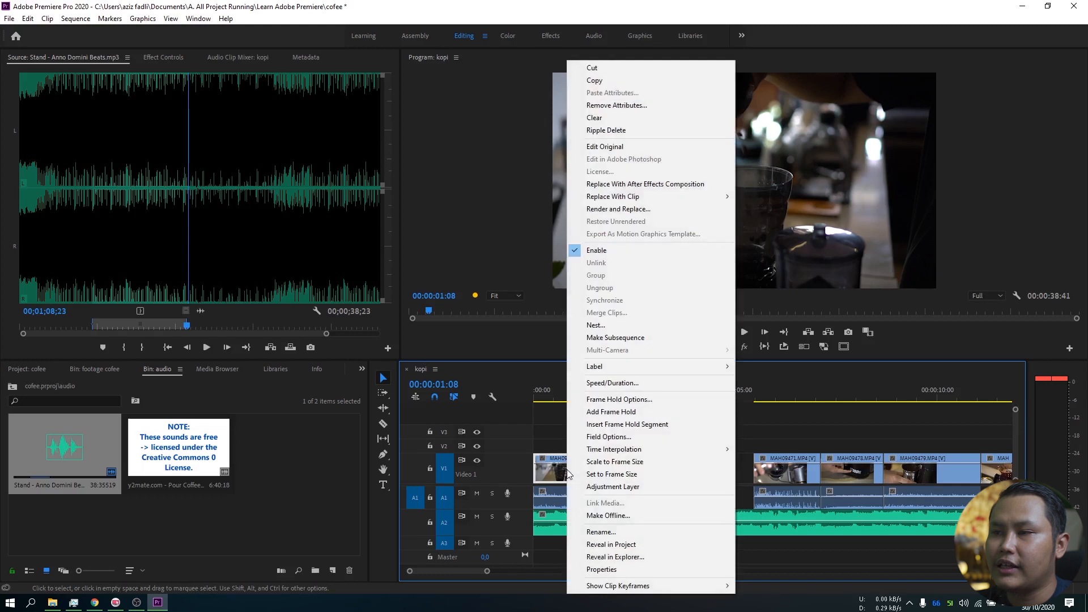
left_click(617, 383)
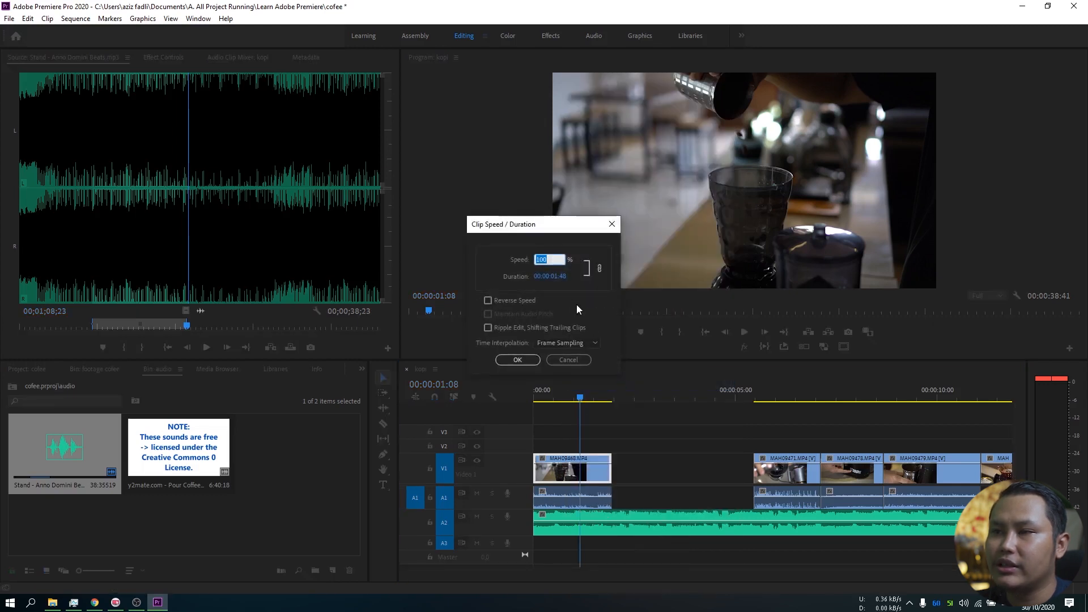
left_click(569, 360)
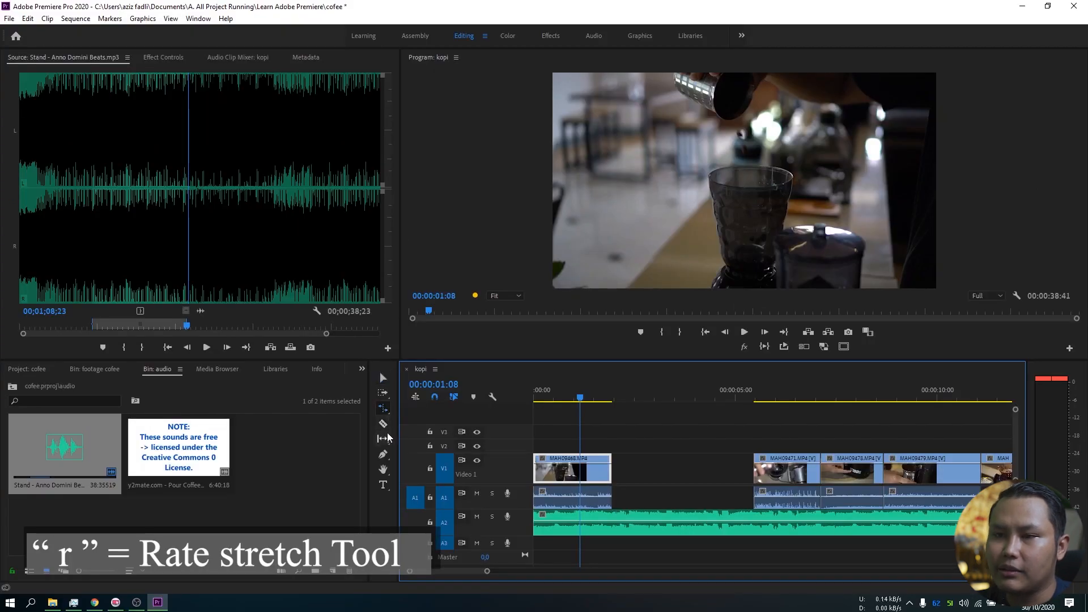
Rate-stretch the end of the MAH09468 video to about 3.8 seconds, slowing it to 51,31%.
left_click(383, 408)
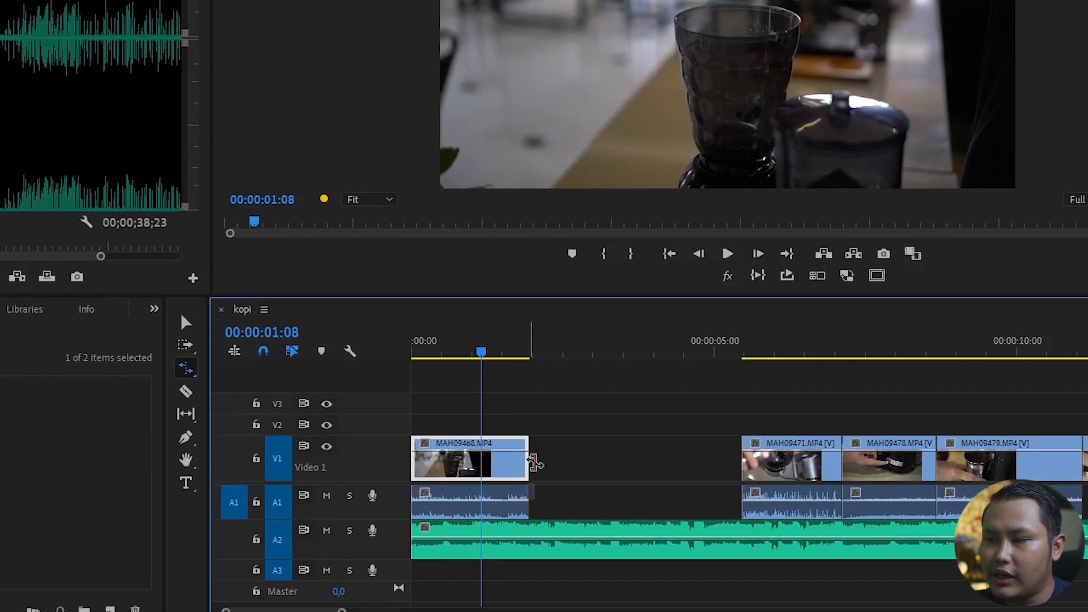
left_click_drag(611, 470, 638, 474)
left_click_drag(568, 466, 639, 470)
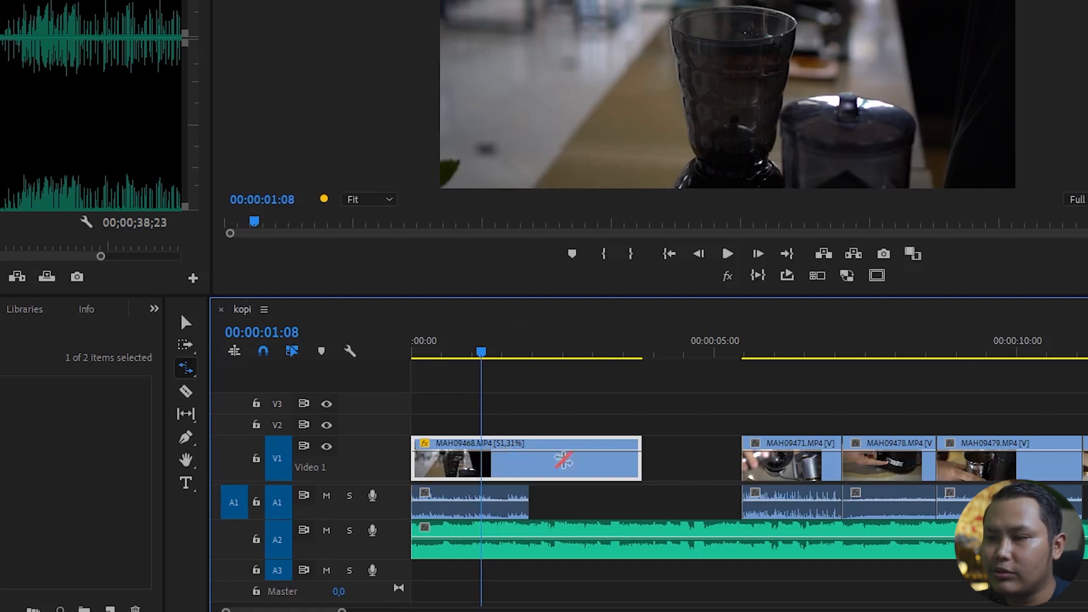
Switch back to the Selection tool, select the stretched MAH09468 video and return the playhead to the sequence start.
left_click(800, 469)
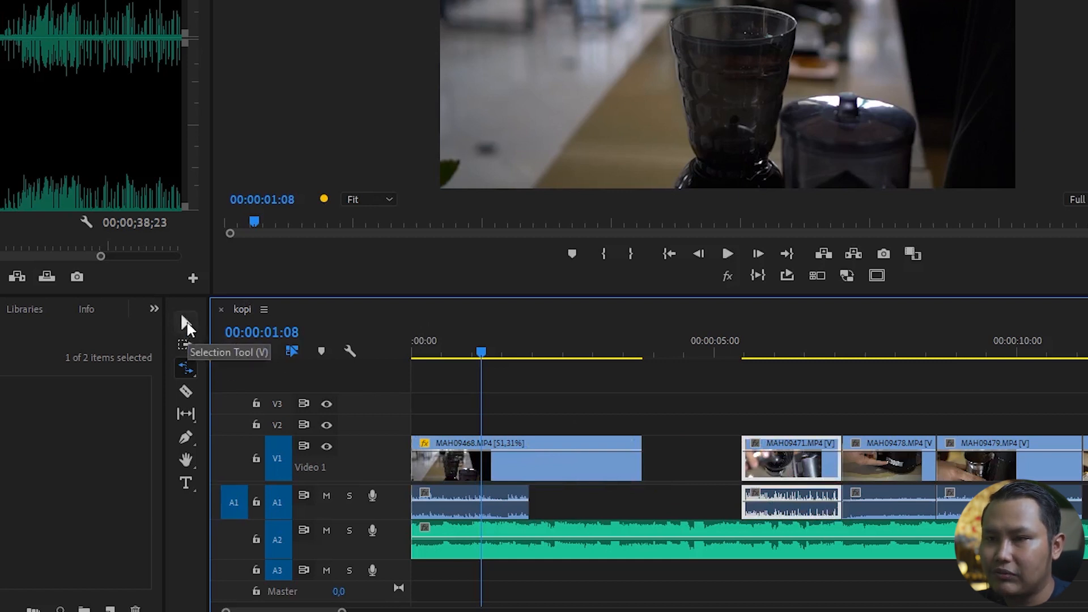
left_click(186, 322)
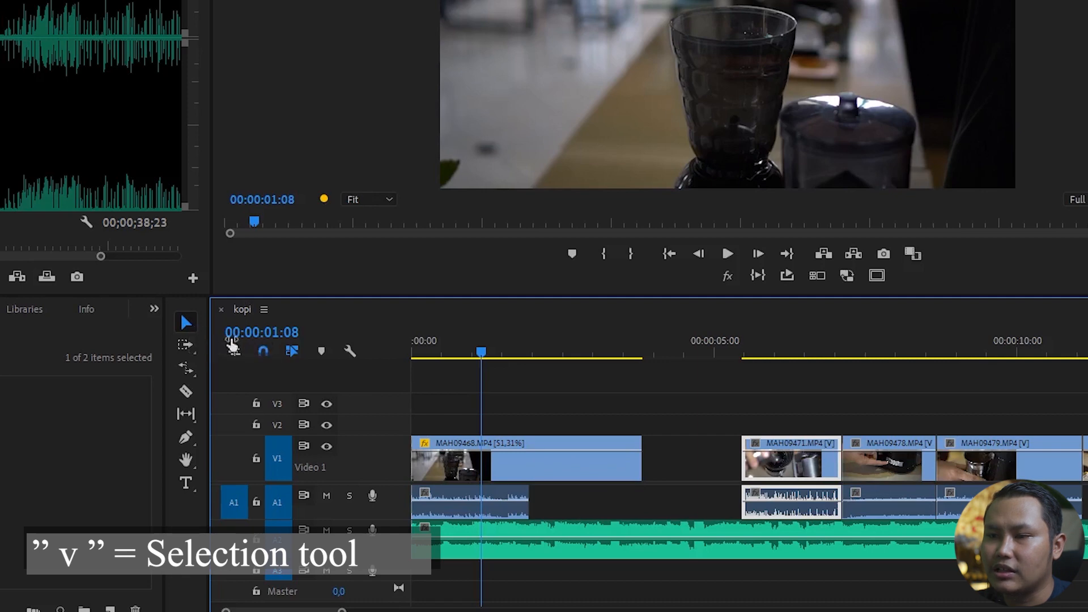
left_click(523, 467)
left_click_drag(474, 357, 398, 326)
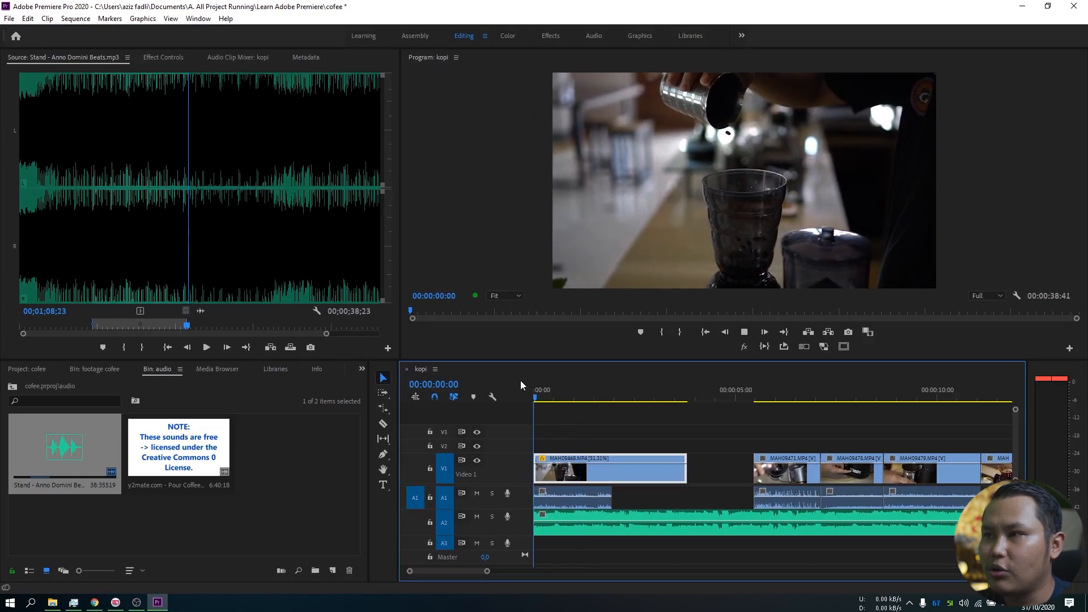
Play the slowed MAH09468 video from the sequence start and move the playhead back to 00:00:01:42.
key("space")
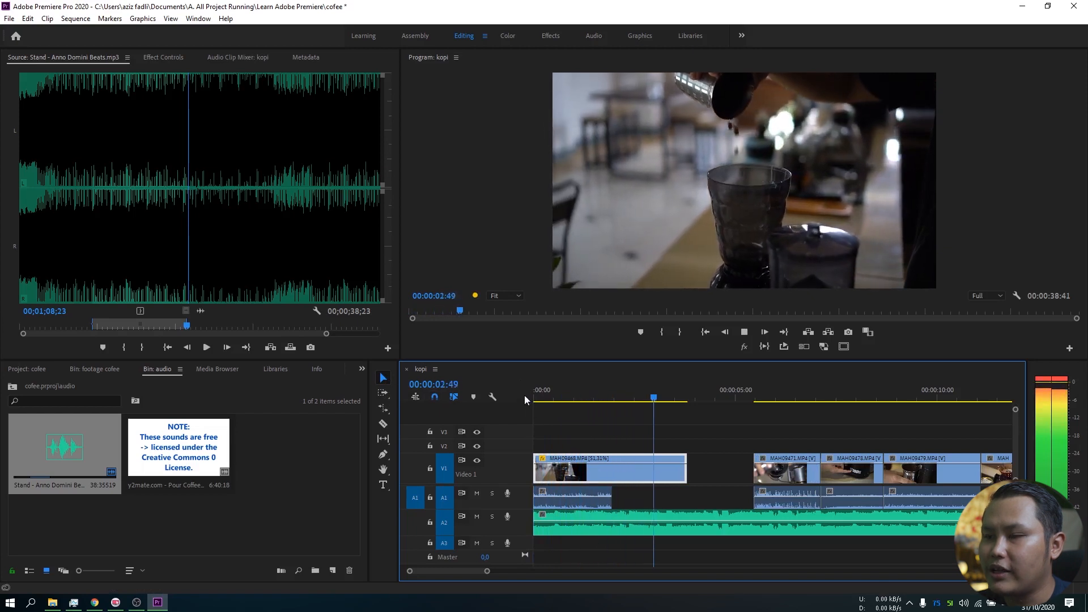
key("space")
left_click_drag(634, 391, 608, 395)
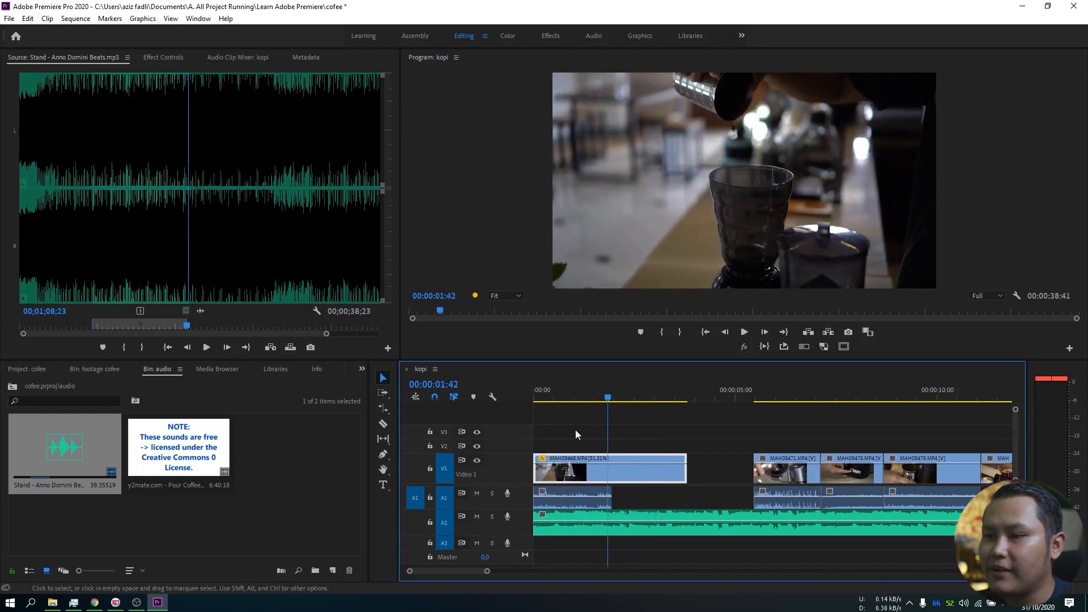
Duplicate the MAH09468 audio on A1 and place the copy directly against the end of the original audio.
left_click(576, 493)
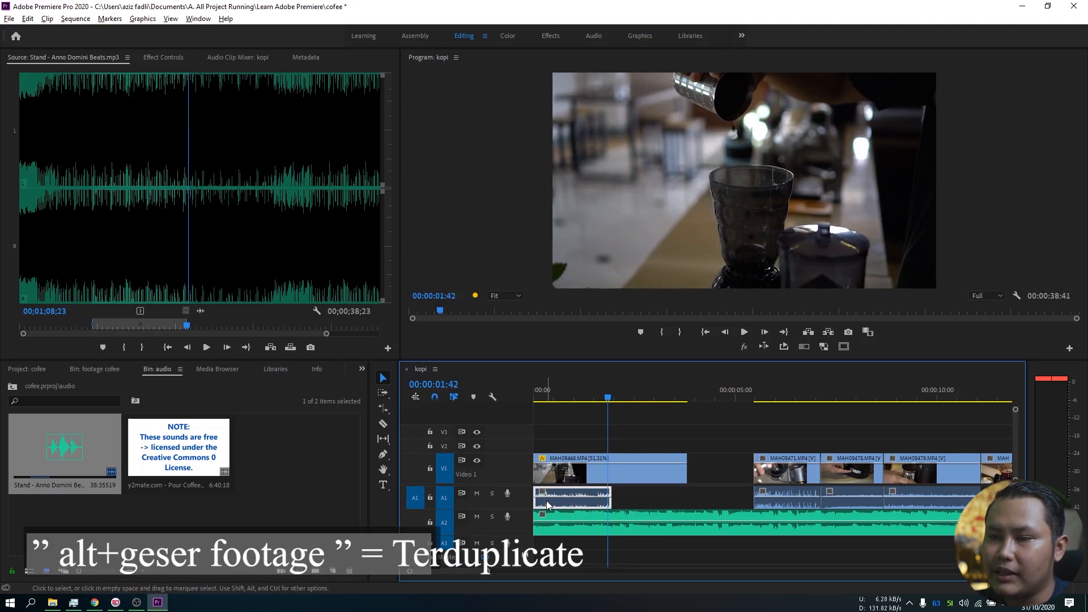
left_click_drag(548, 504, 629, 509)
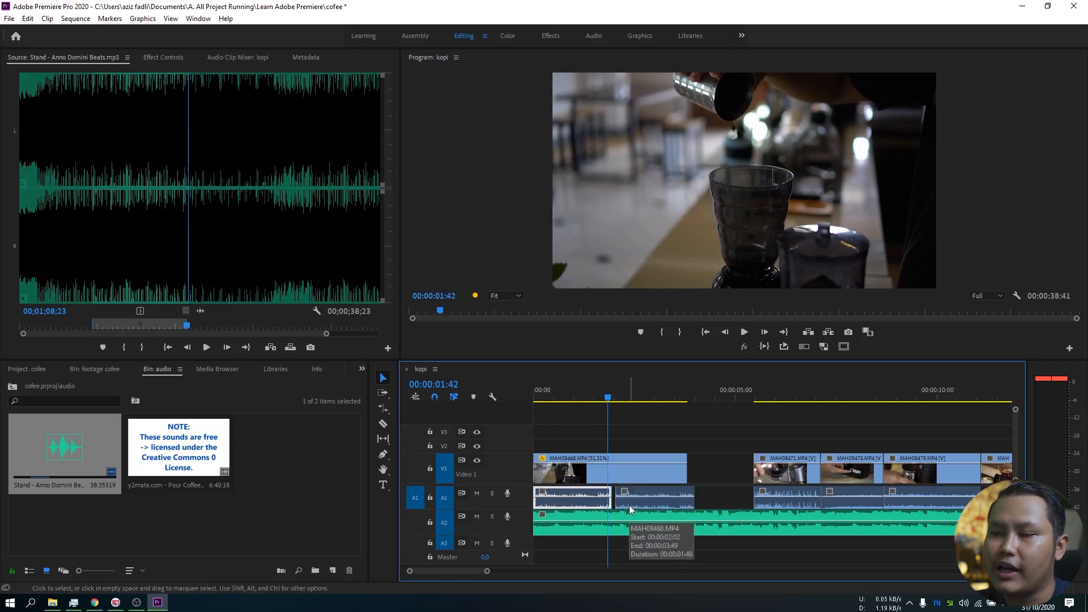
left_click_drag(648, 502, 631, 501)
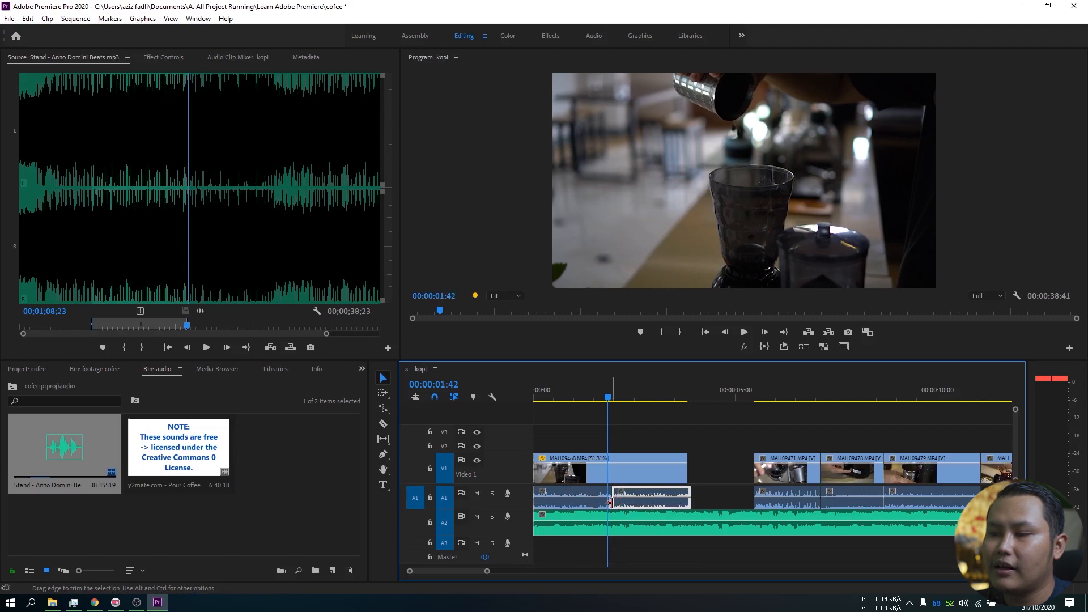
Play the slowed MAH09468 clip with its duplicated audio twice from the sequence start to find where the music beat falls.
key("Home")
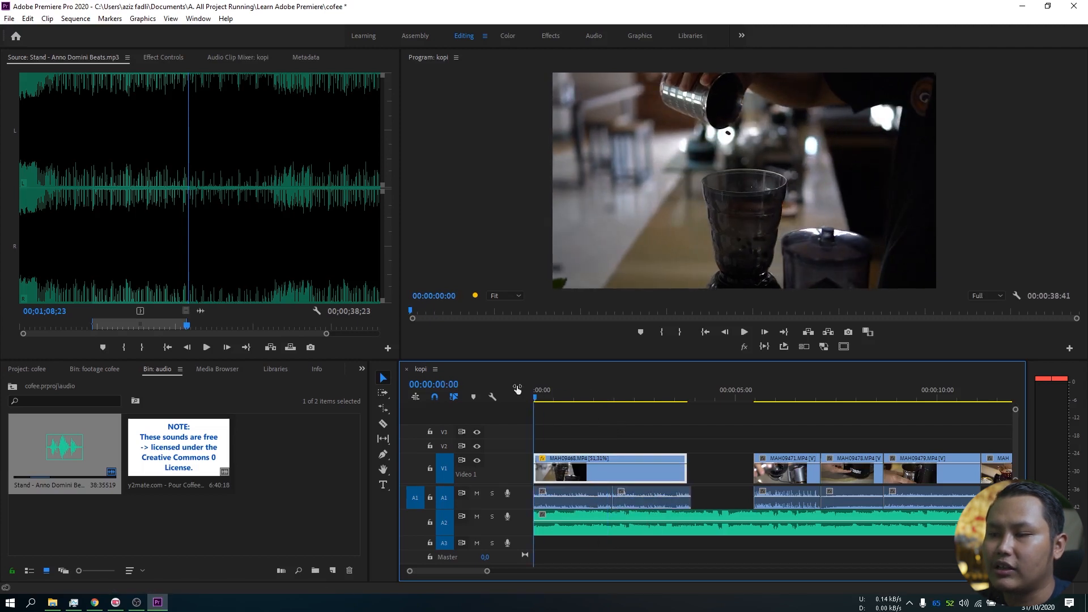
key("space")
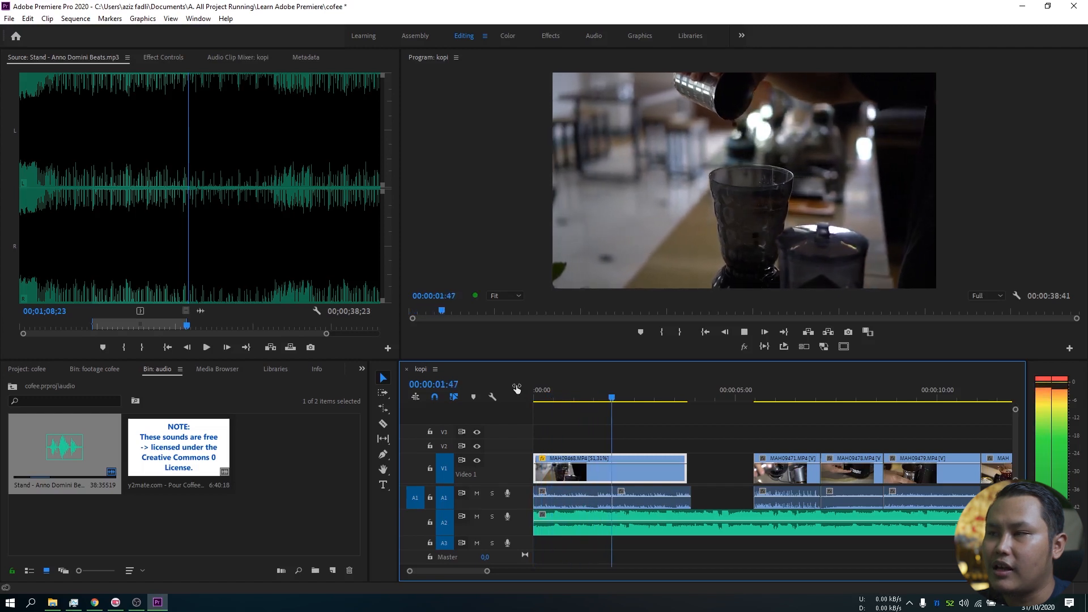
key("space")
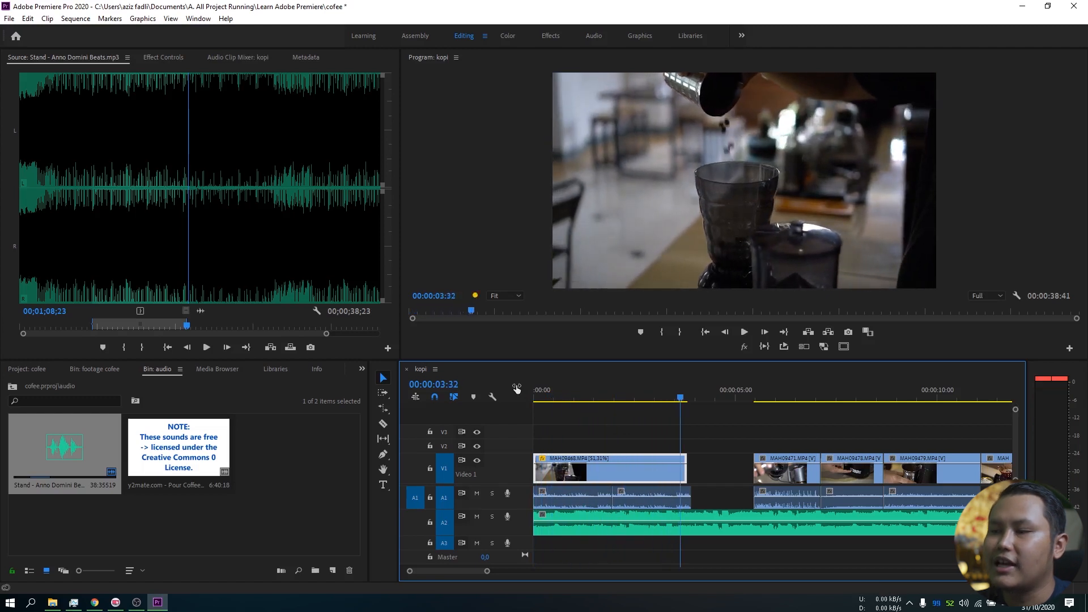
left_click_drag(660, 396, 650, 397)
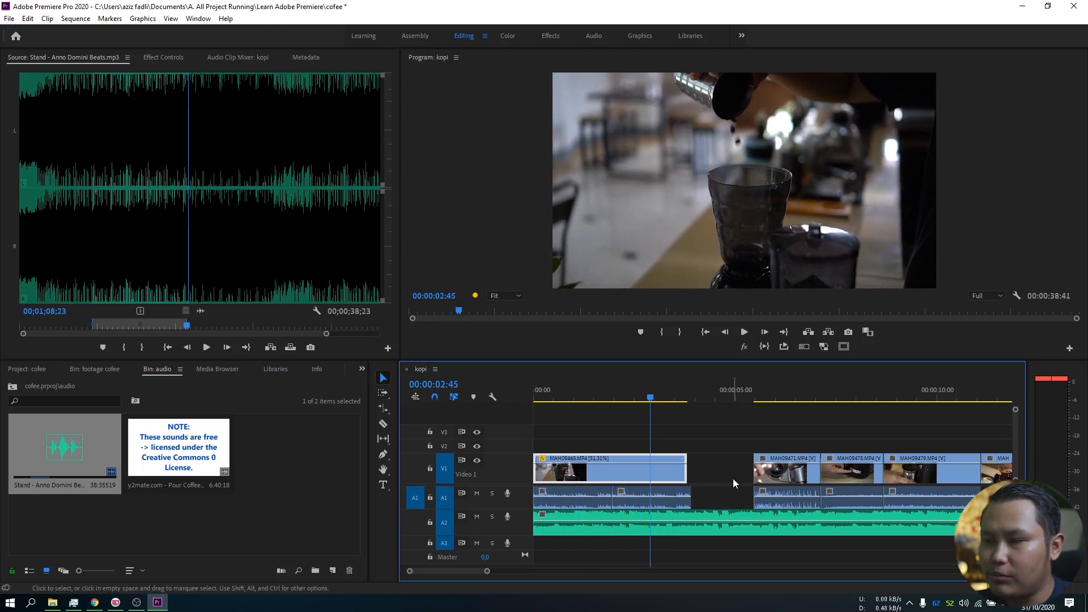
key("minus")
key("equal")
key("Home")
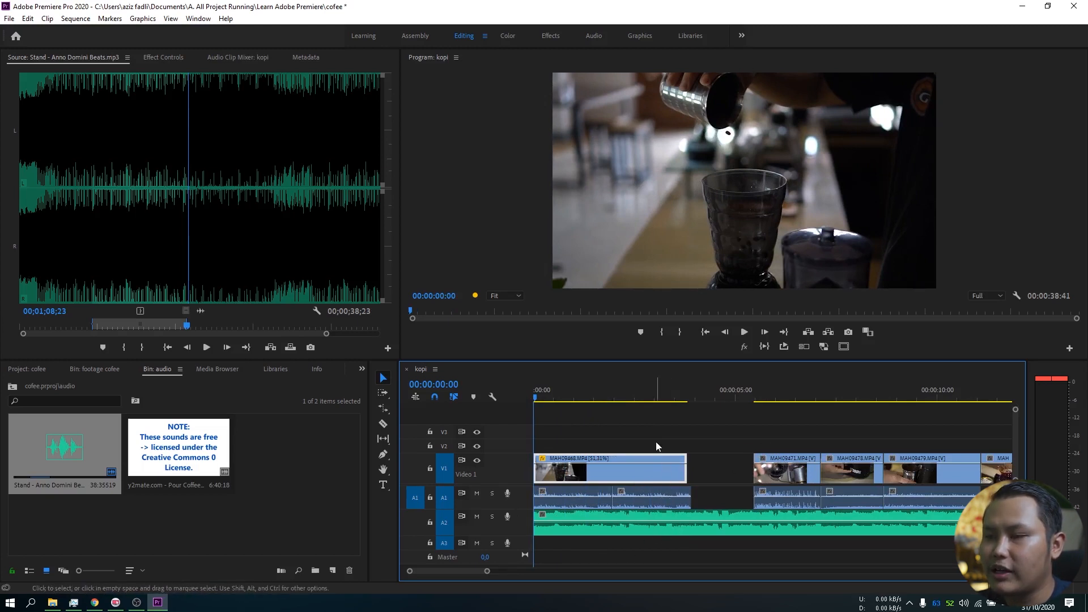
key("space")
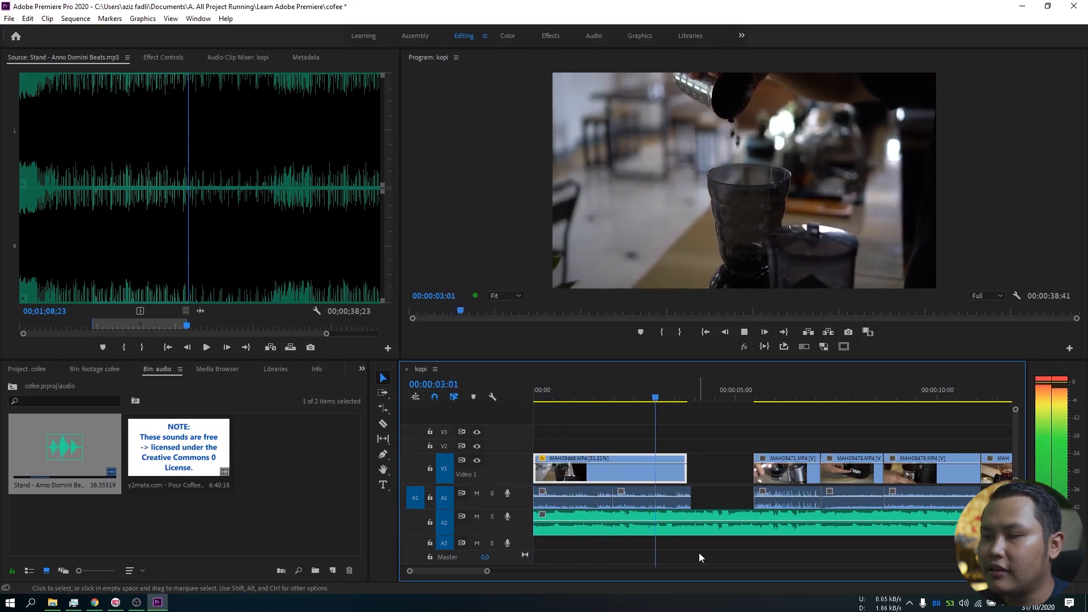
key("space")
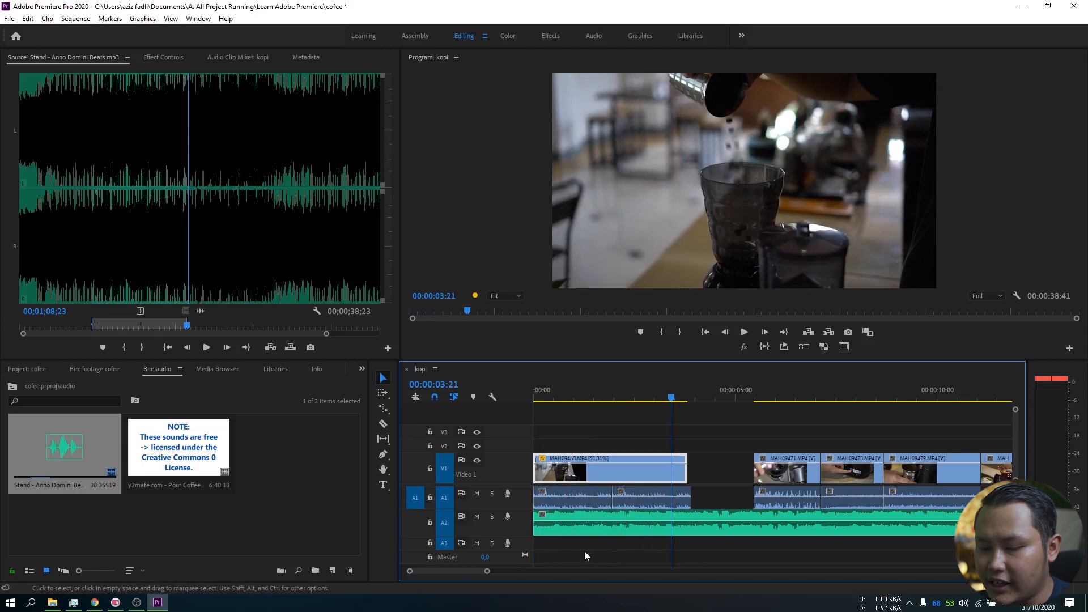
Make the A2 music track taller and place the playhead on the waveform beat at 00:00:03:17.
key("=")
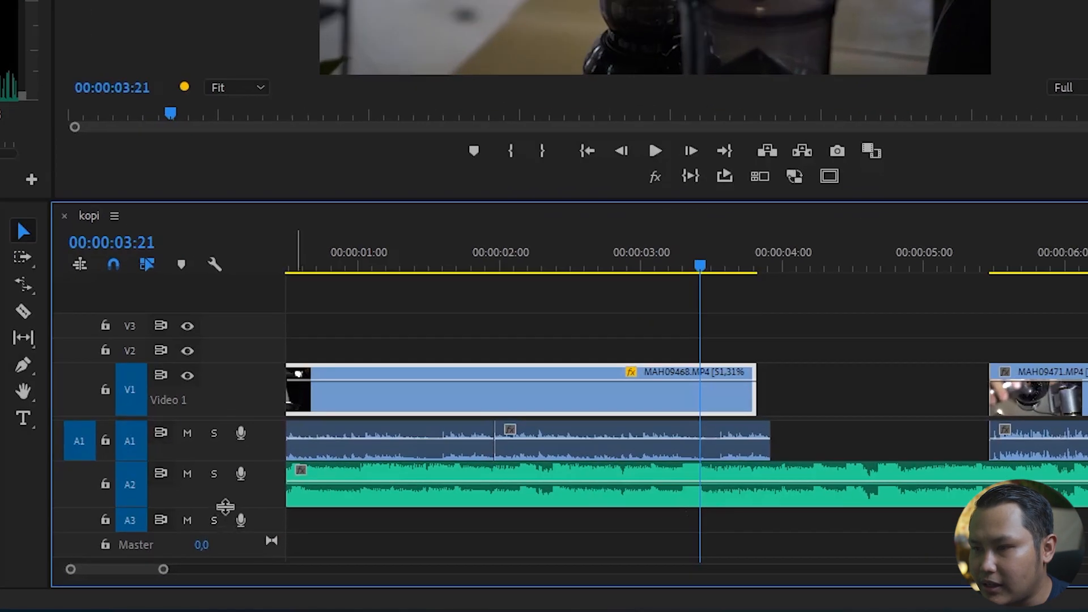
left_click_drag(225, 506, 236, 528)
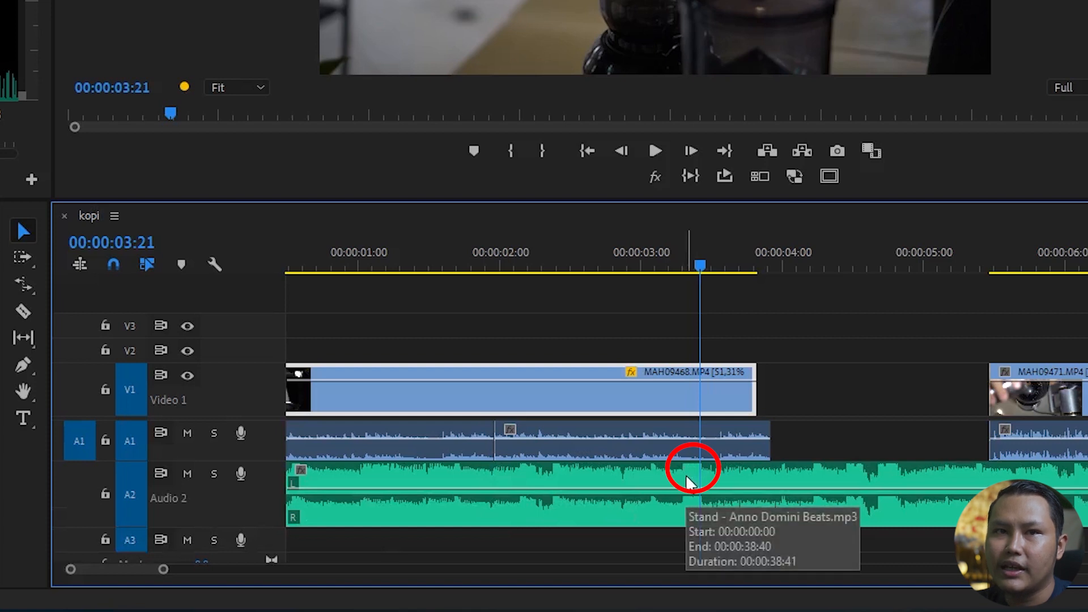
left_click_drag(700, 265, 692, 266)
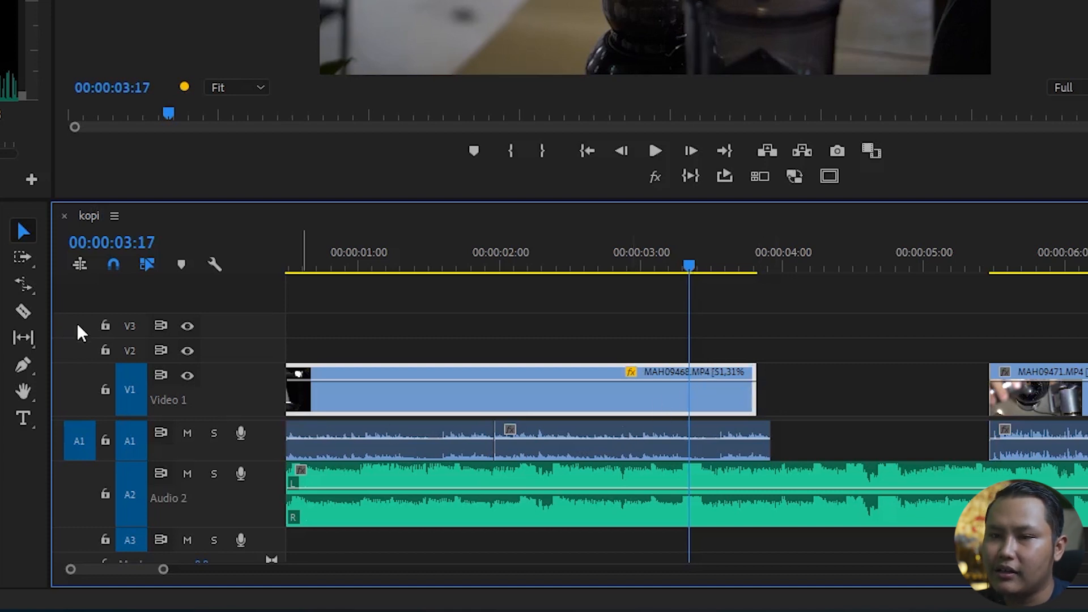
Trim the ends of the MAH09468 video and its duplicated audio to the playhead at 00:00:03:17.
key("c")
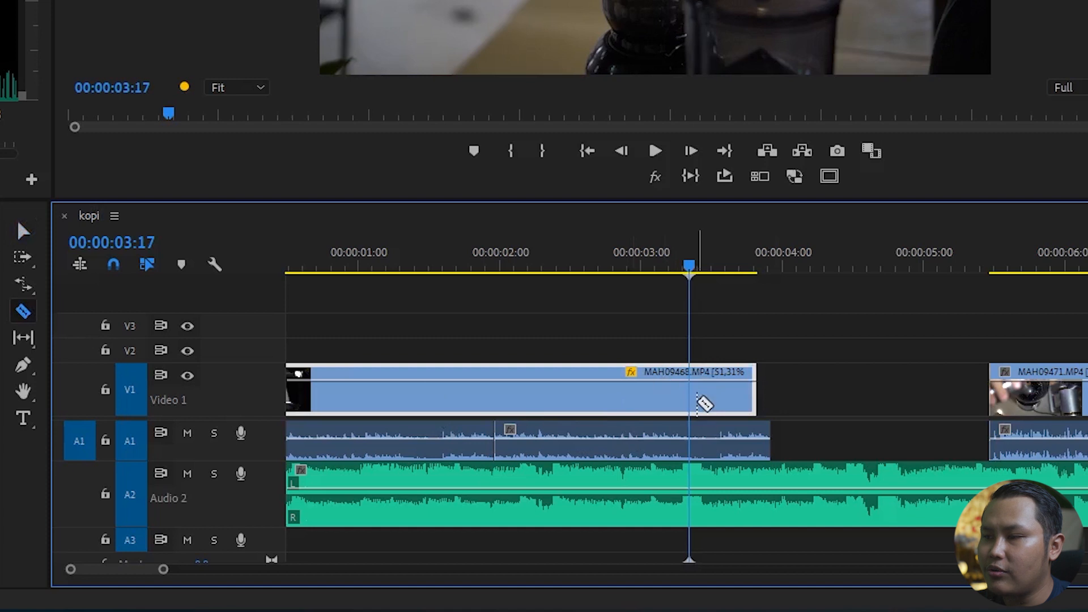
key("v")
left_click_drag(744, 390, 686, 392)
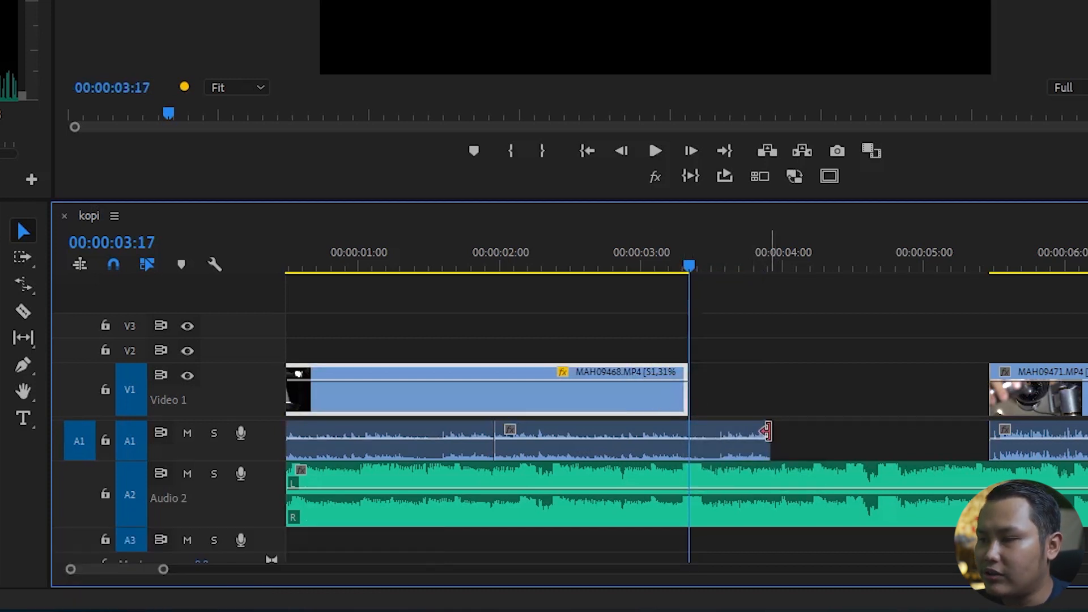
left_click_drag(764, 431, 687, 438)
Move the MAH09471 clip with its audio directly against the trimmed end of MAH09468.
key("minus")
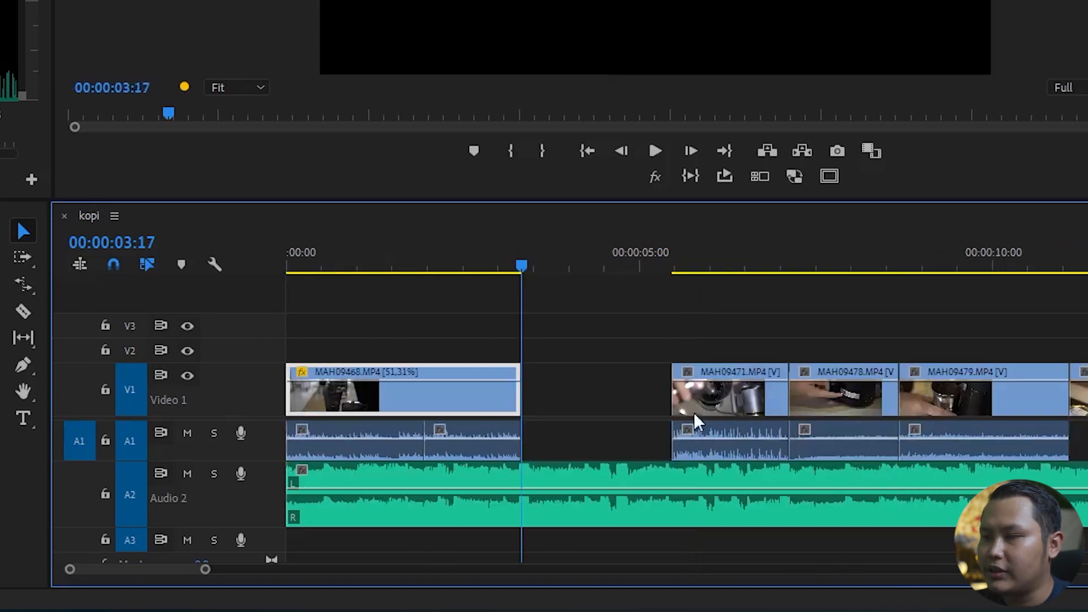
left_click(728, 404)
left_click_drag(726, 400, 593, 410)
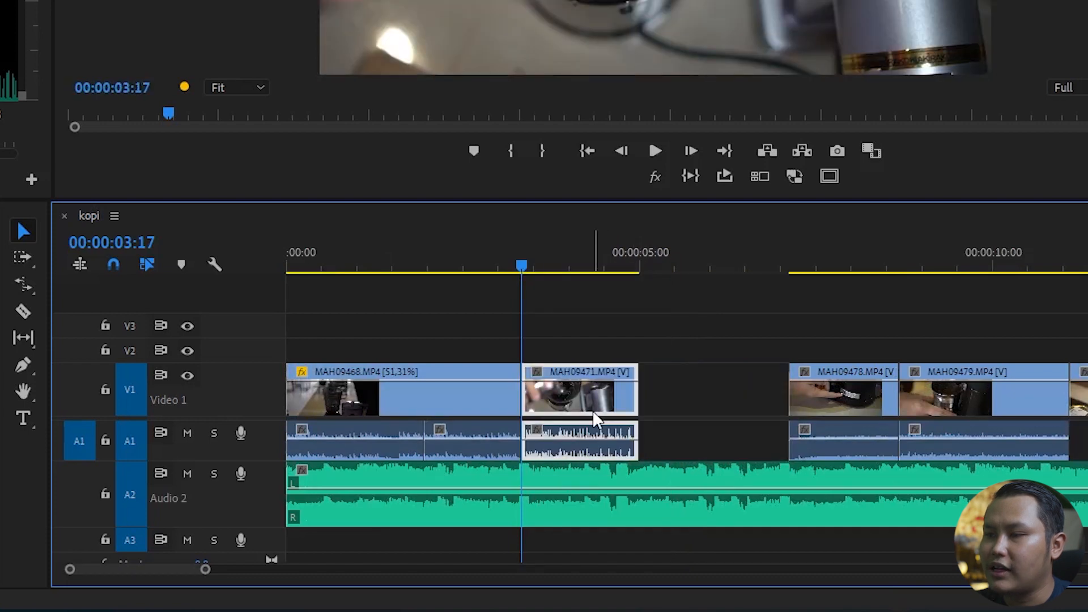
Play the cut from MAH09468 into MAH09471 and return the playhead to 00:00:03:22.
left_click_drag(451, 243, 383, 243)
key("space")
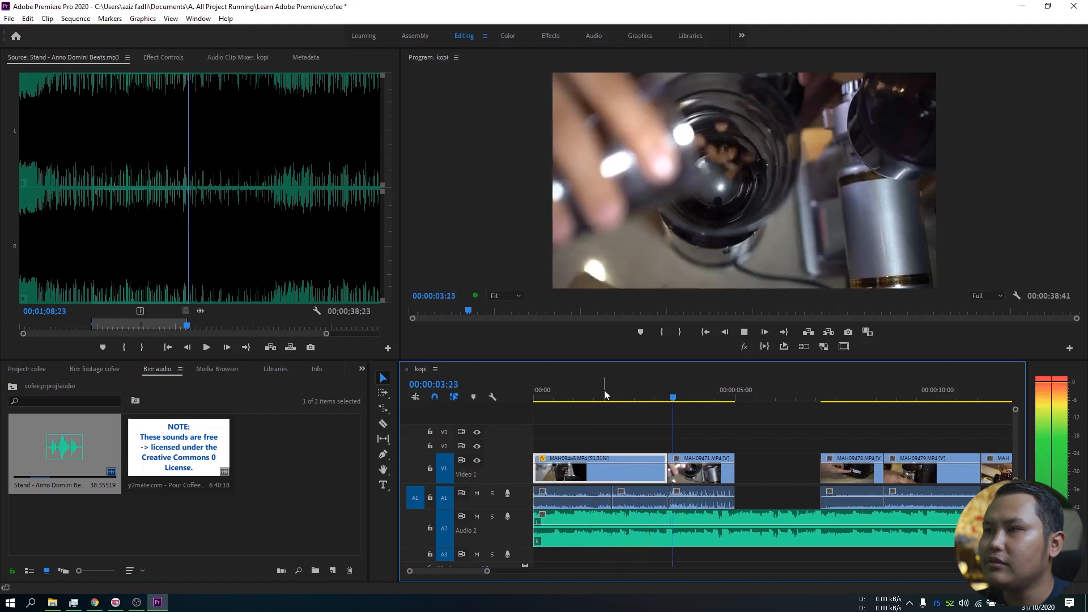
left_click_drag(606, 392, 658, 413)
key("space")
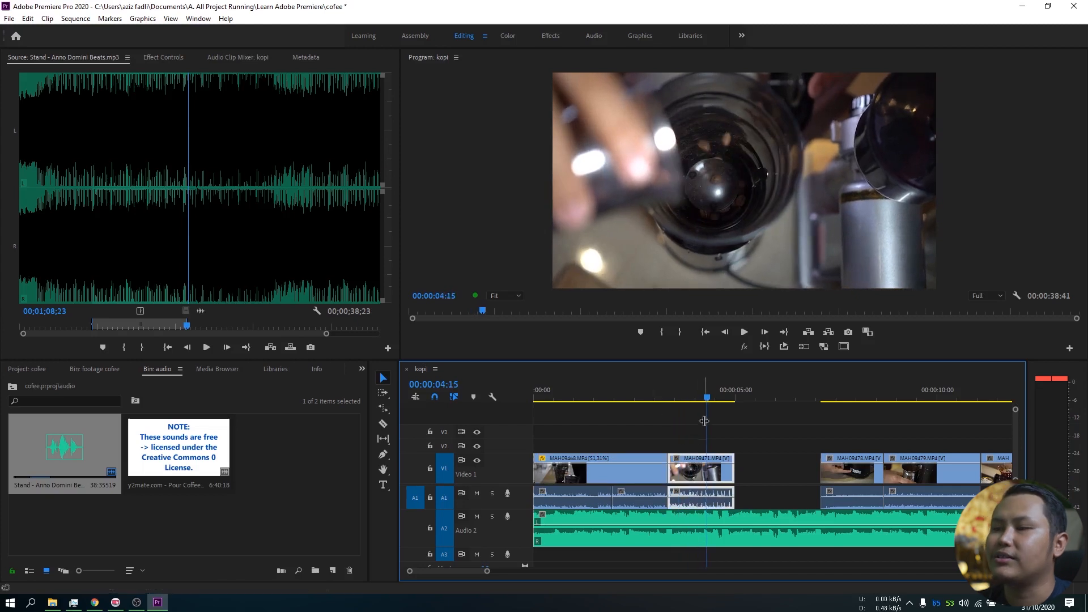
left_click_drag(708, 398, 676, 415)
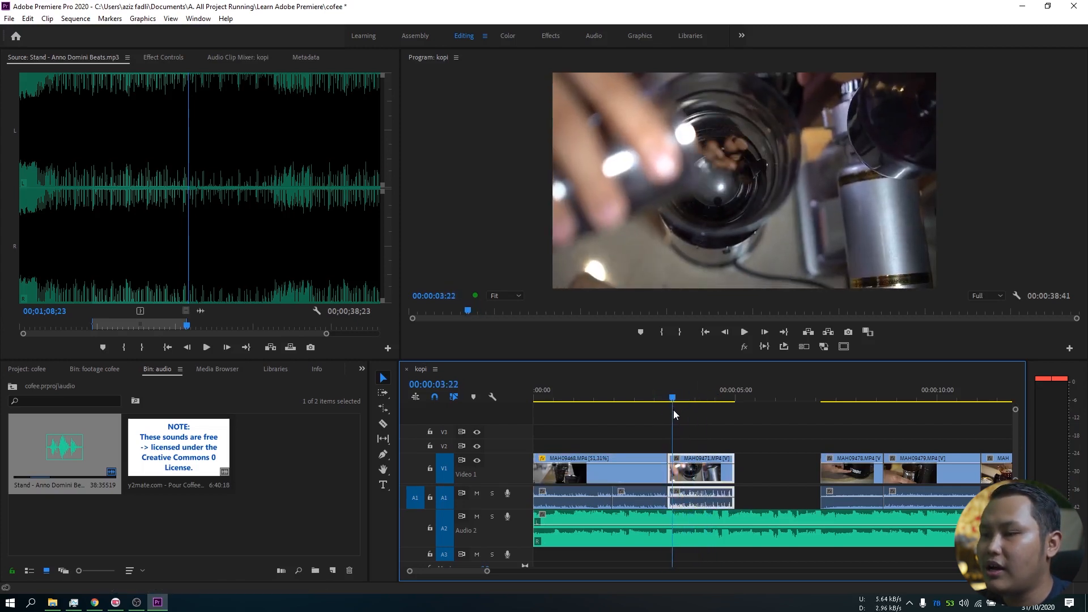
Unlink the MAH09471 video from its audio, set the video's speed to 50% and preview the slowed clip.
right_click(719, 477)
left_click(748, 233)
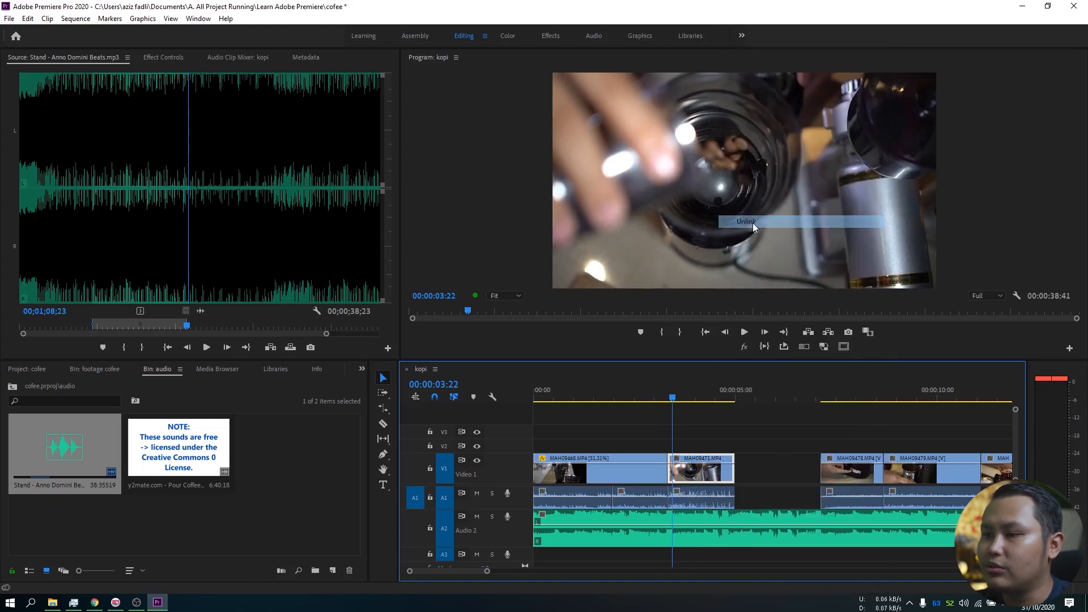
right_click(709, 475)
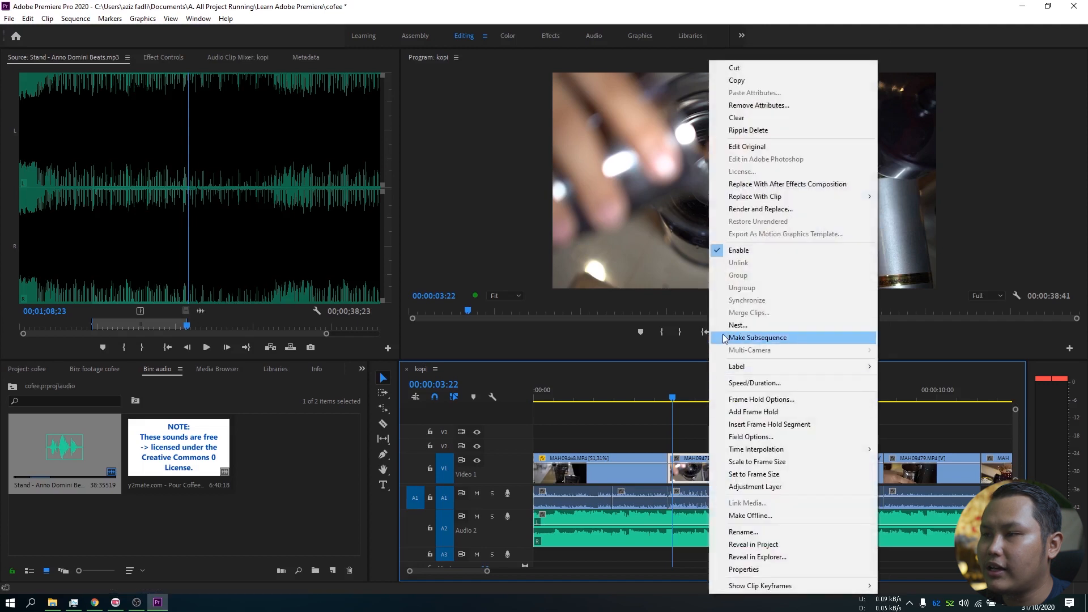
left_click(765, 383)
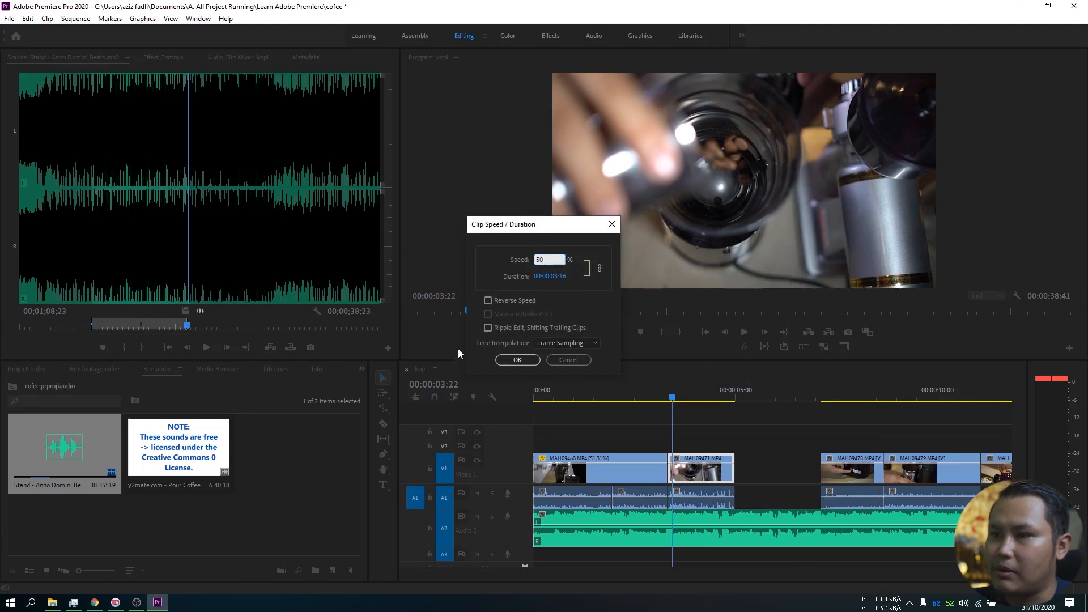
left_click(518, 360)
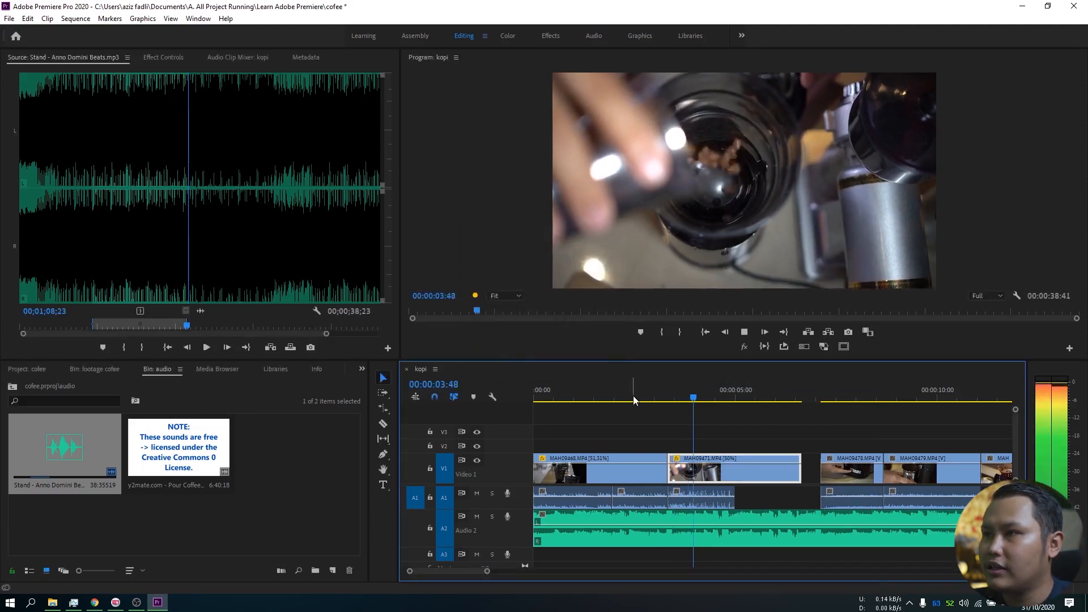
key("space")
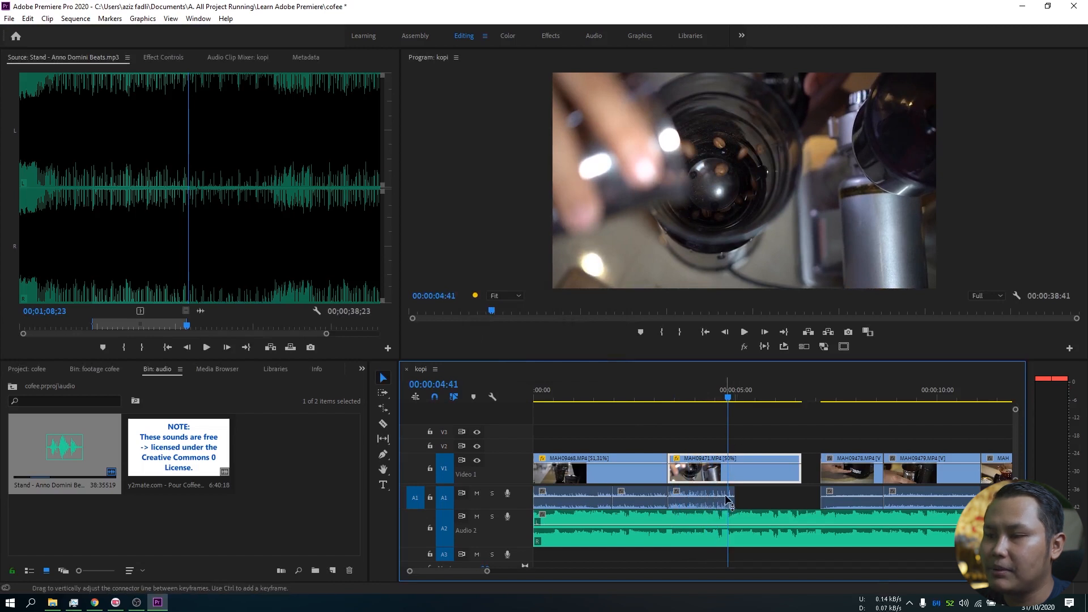
Duplicate the MAH09471 audio on A1 and place the copy directly after the original audio.
left_click(690, 506)
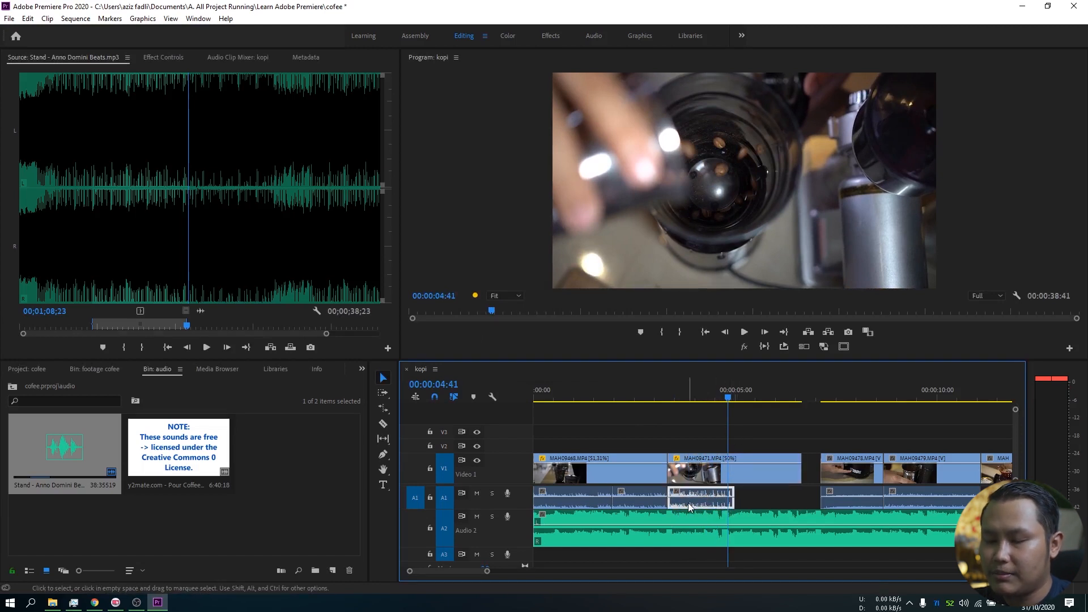
left_click_drag(690, 506, 761, 508)
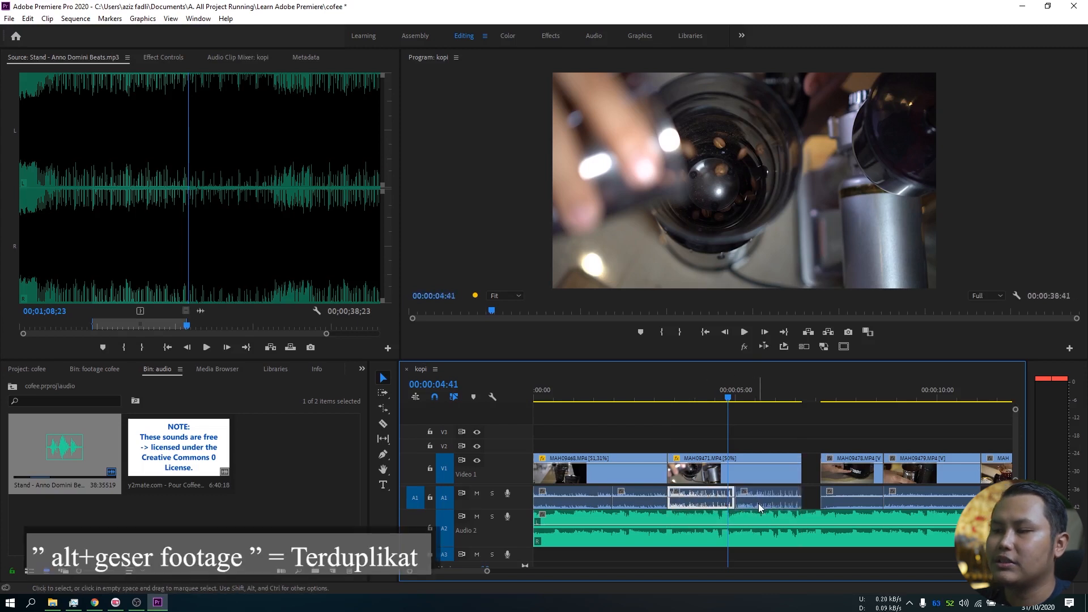
Play from just before the MAH09471 cut to review the slowed video with its duplicated audio.
left_click(667, 399)
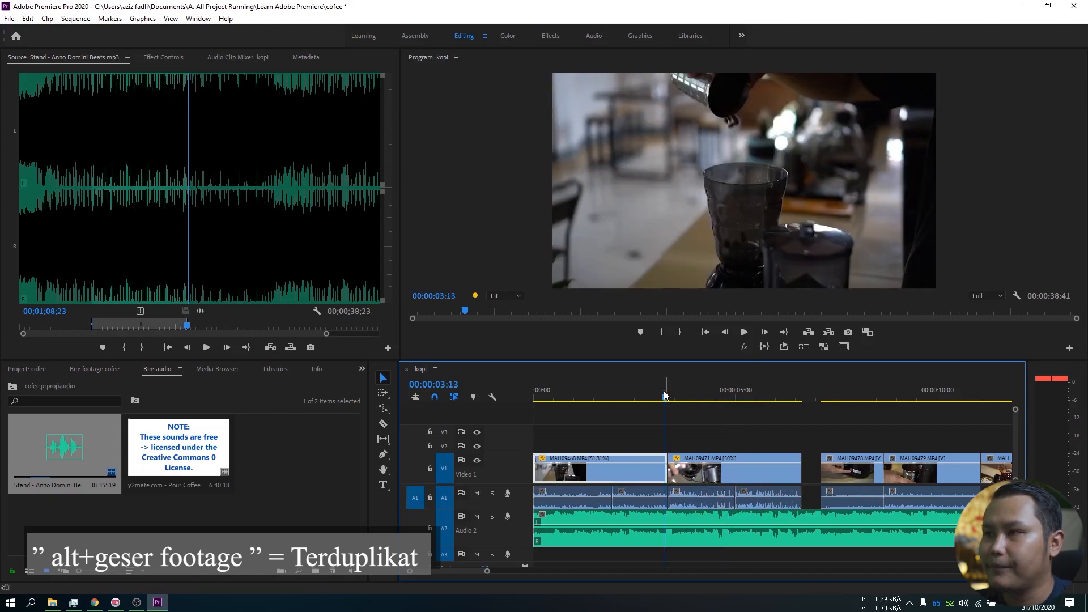
key("space")
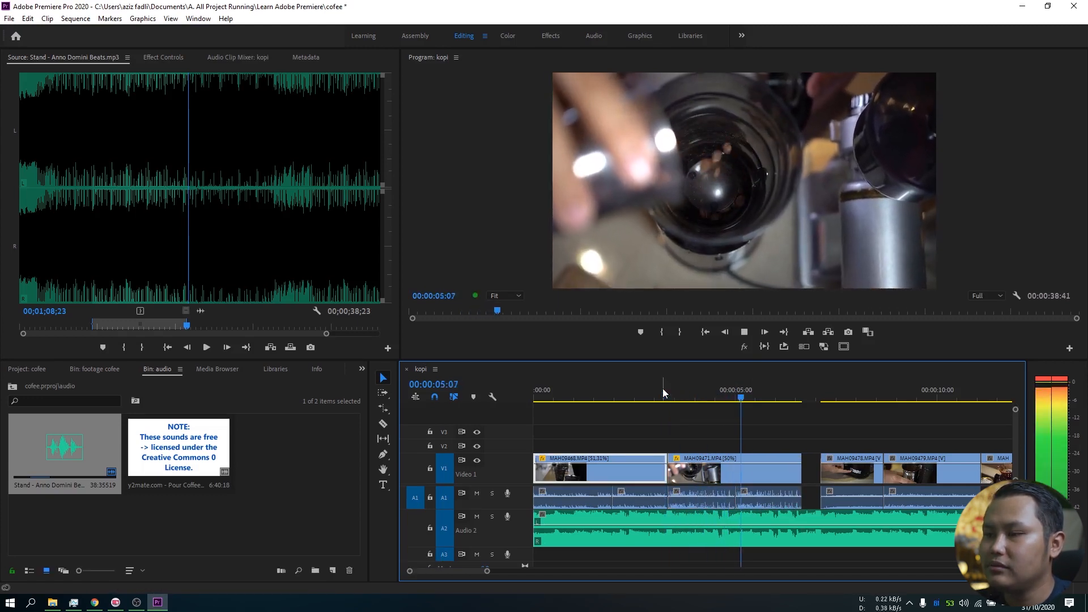
key("space")
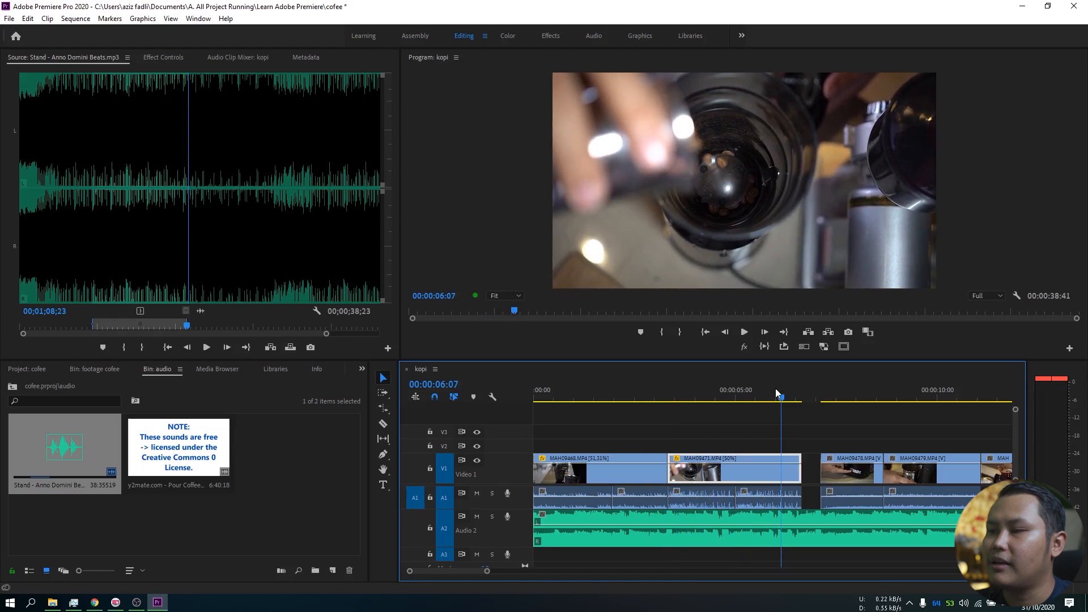
Trim the ends of the slowed MAH09471 video and its duplicated audio to the playhead at 00:00:06:05.
left_click_drag(742, 396, 782, 404)
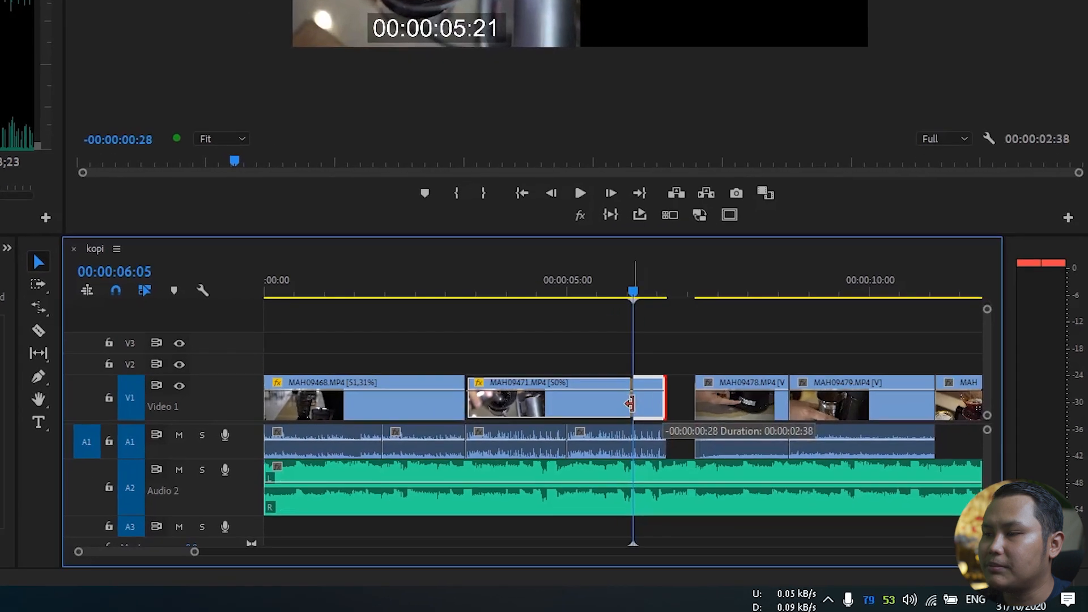
left_click_drag(798, 472, 780, 472)
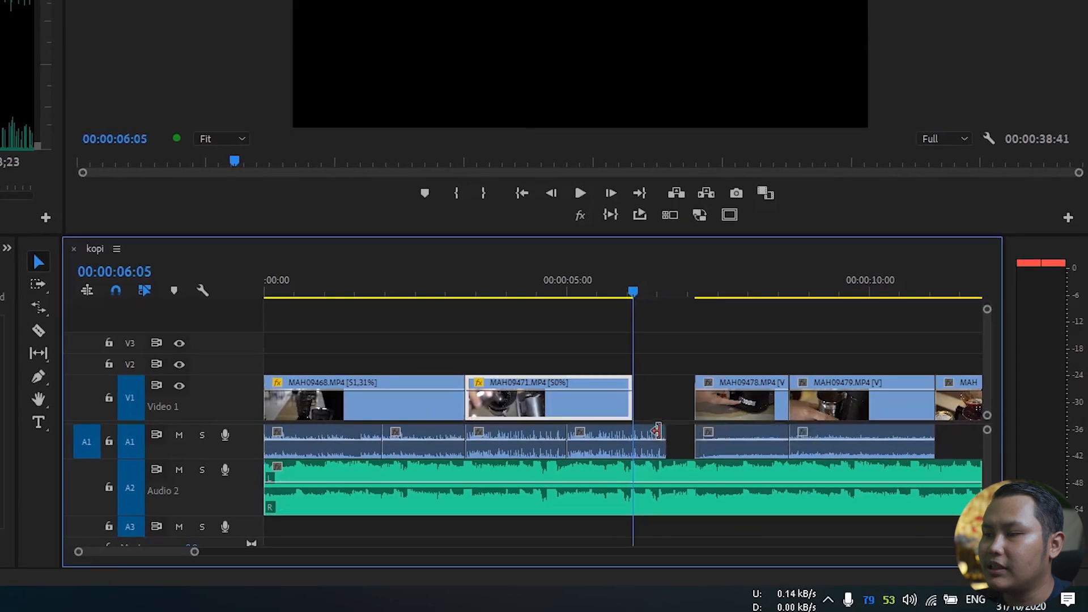
left_click_drag(648, 433, 629, 433)
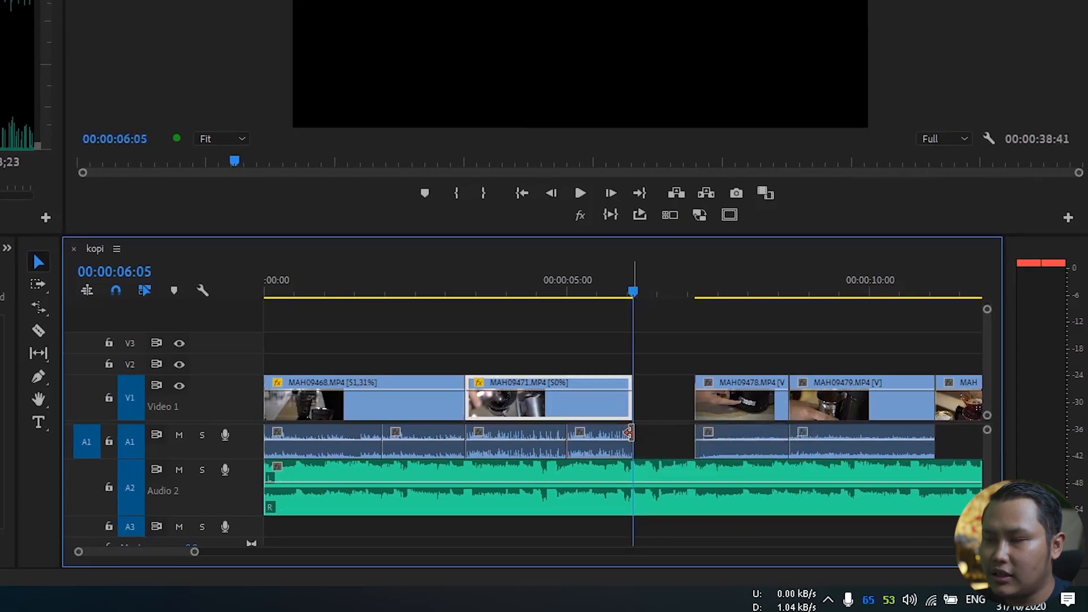
Try closing the empty gap between MAH09471 and MAH09478, and undo the deletion.
key("minus")
left_click(507, 410)
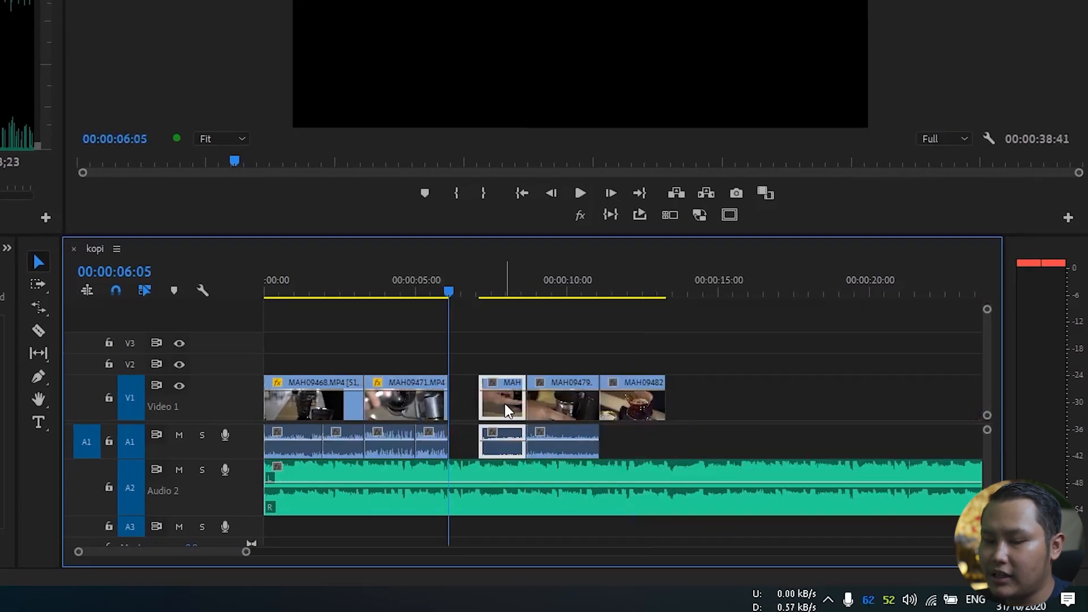
key("equal")
mouse_move(843, 408)
left_mouse_down()
mouse_move(766, 408)
mouse_move(843, 409)
left_mouse_up()
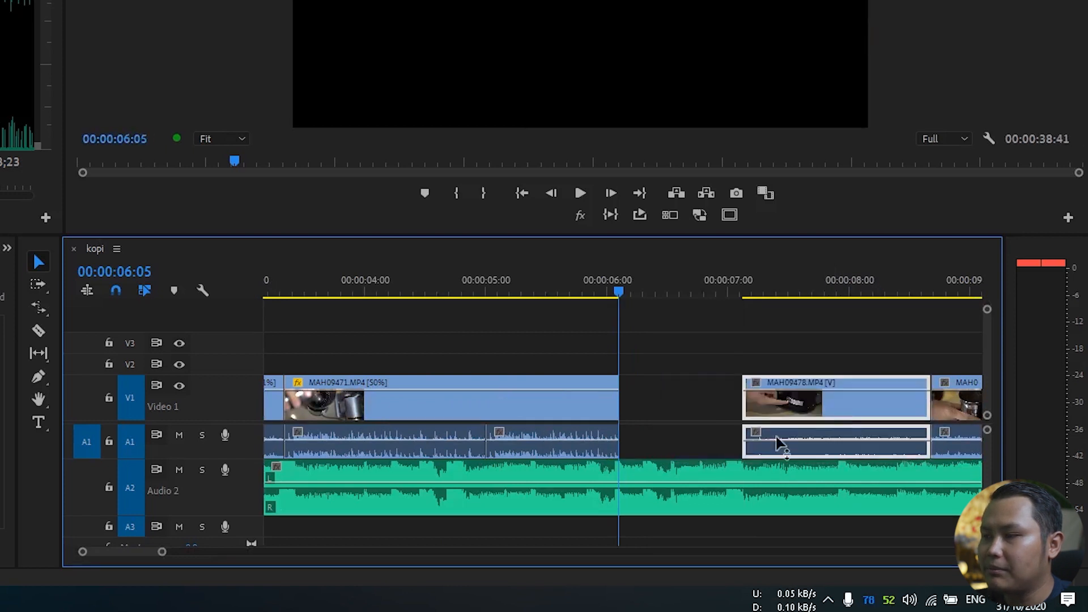
left_click(690, 403)
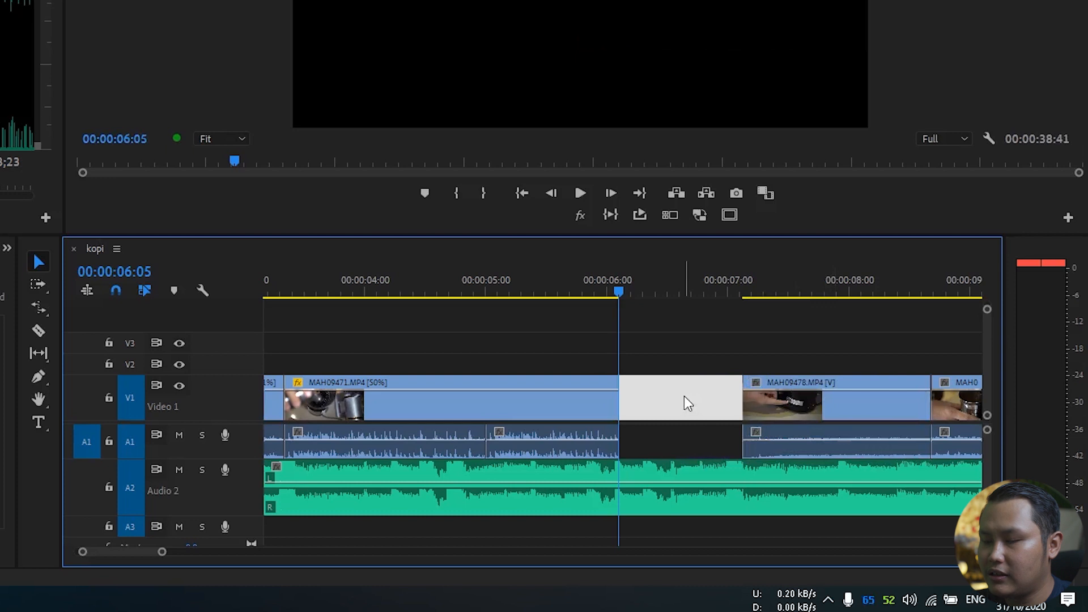
key("Delete")
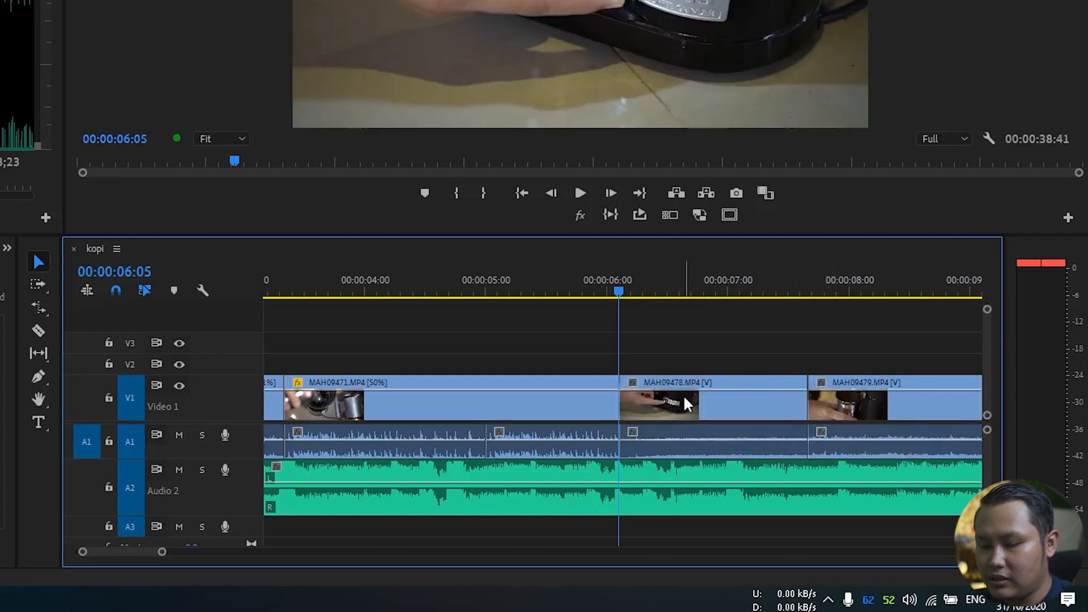
key("ctrl+z")
Delete the empty gap after the MAH09471 video so that MAH09478 and the following clips close up at 00:00:06:05.
left_click(685, 405)
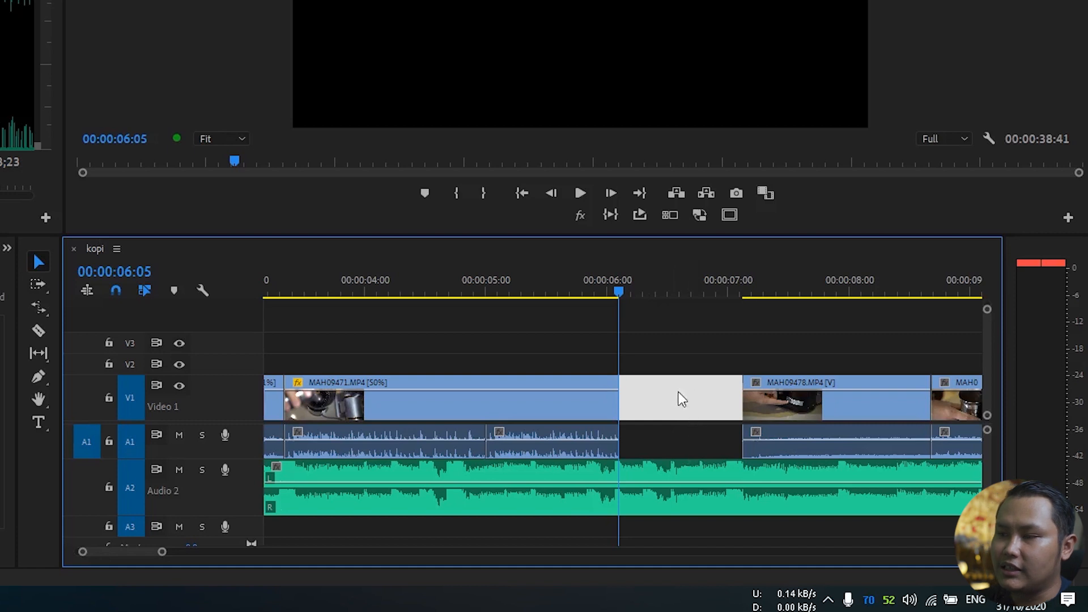
left_click(653, 441)
left_click(670, 396)
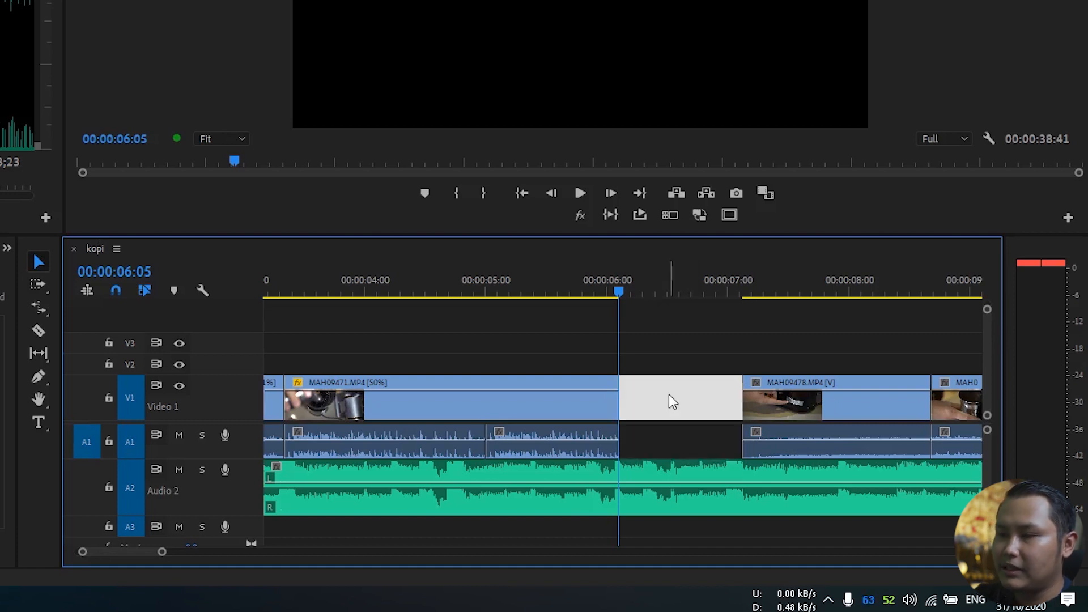
key("Delete")
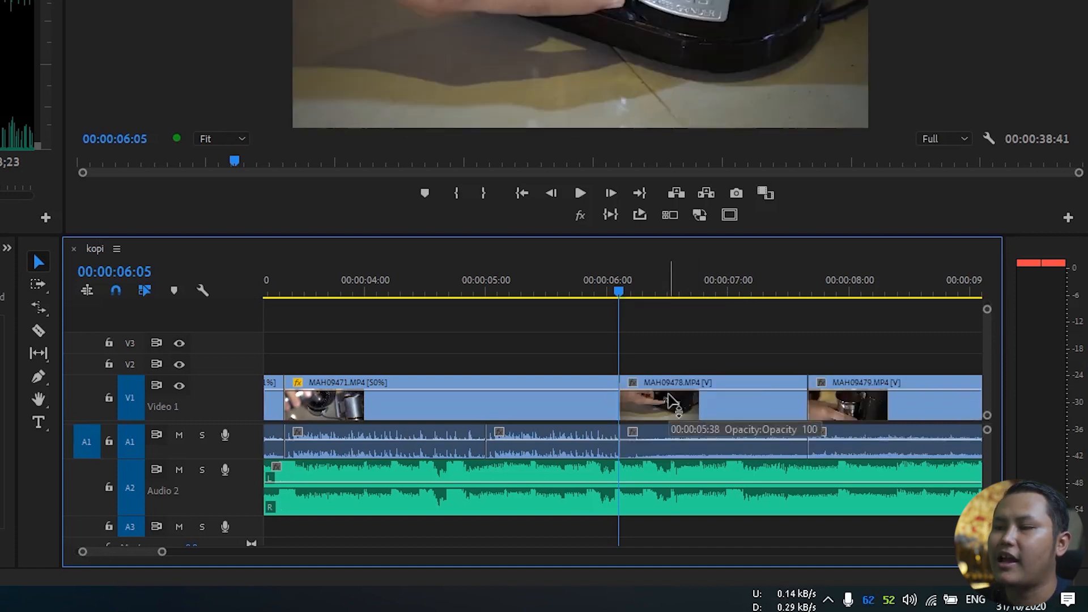
Play from 00:00:05:06 to review the cut from MAH09471 to MAH09478.
left_click_drag(585, 288, 532, 298)
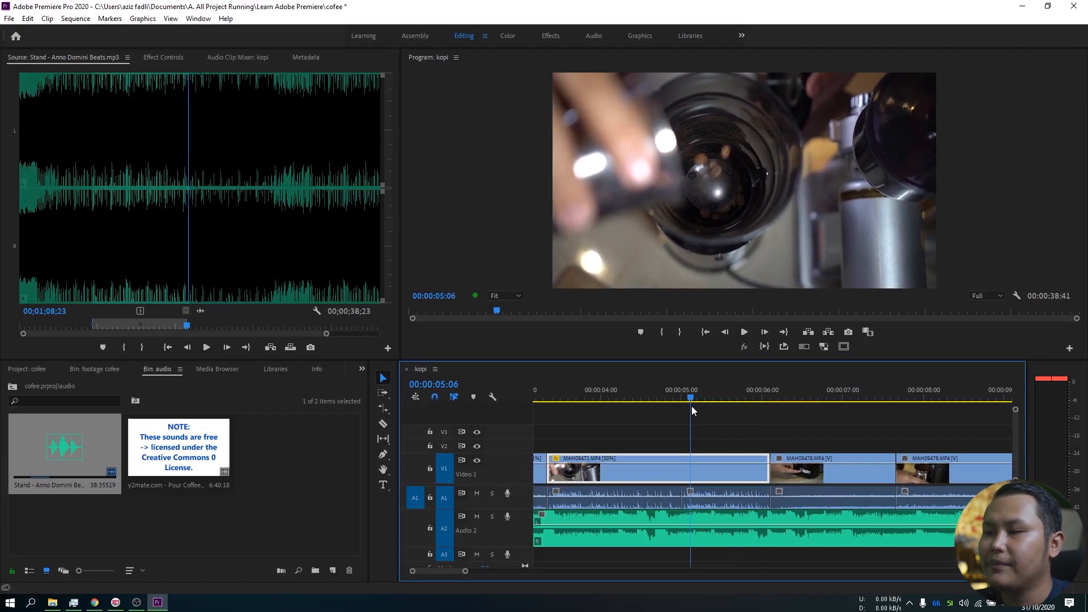
key("space")
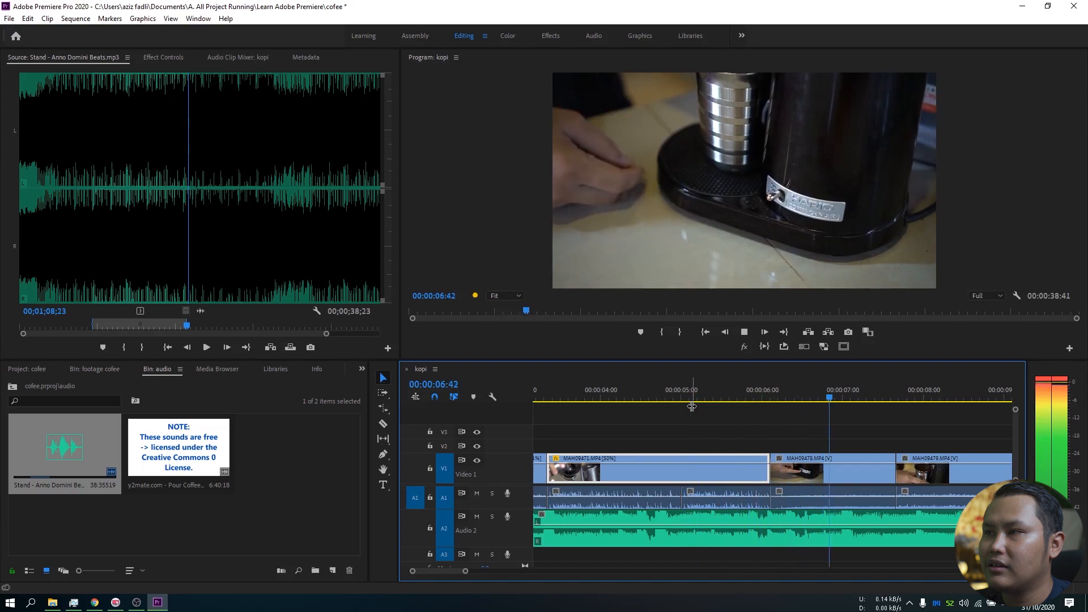
key("space")
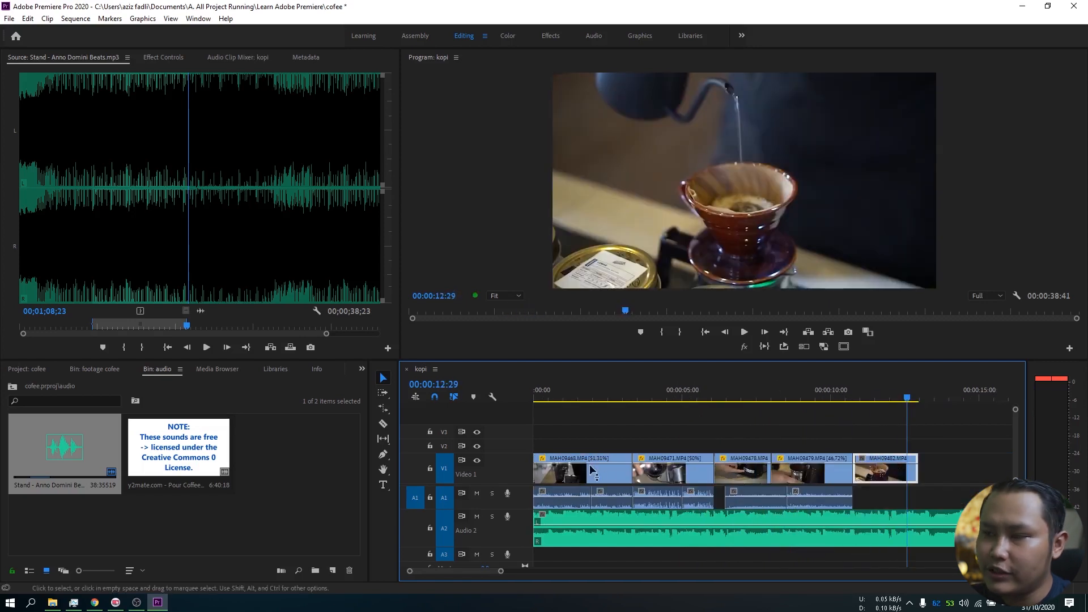
Move the sequence playhead to 00:00:11:40 and audition the Pour Coffee Sound Effects source up to its "pouring water from the kettle" section.
left_click(907, 399)
left_click_drag(908, 399, 888, 403)
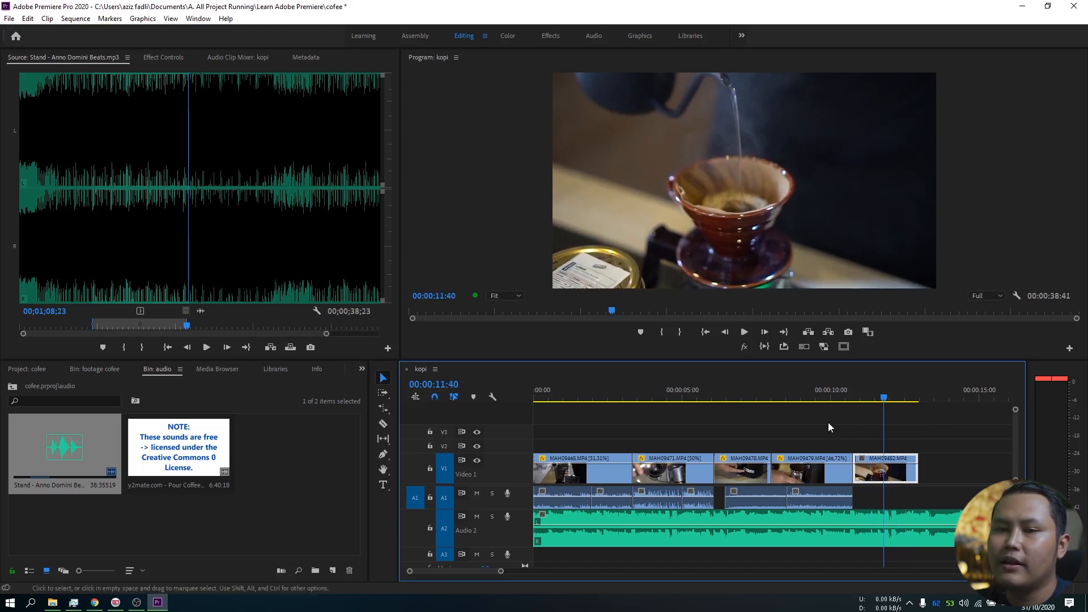
double_click(181, 448)
left_click_drag(67, 323, 26, 333)
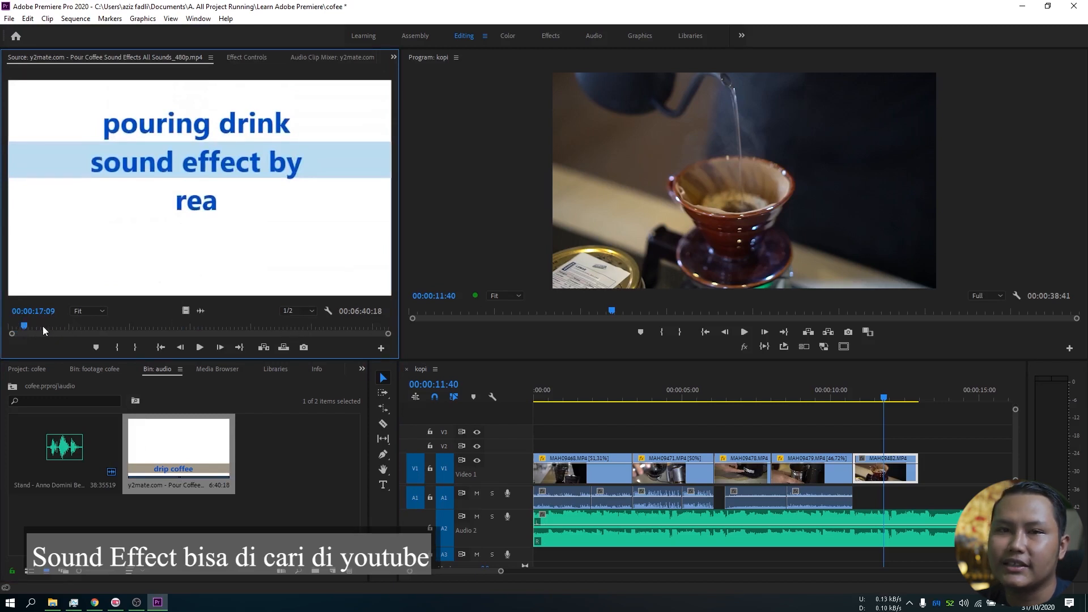
key("space")
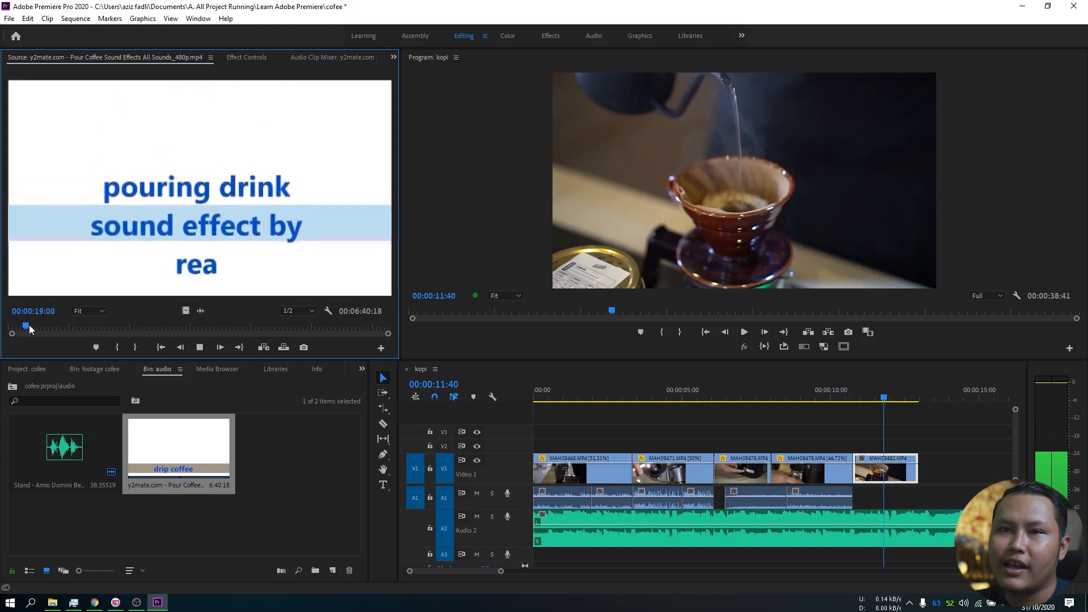
left_click_drag(32, 325, 53, 326)
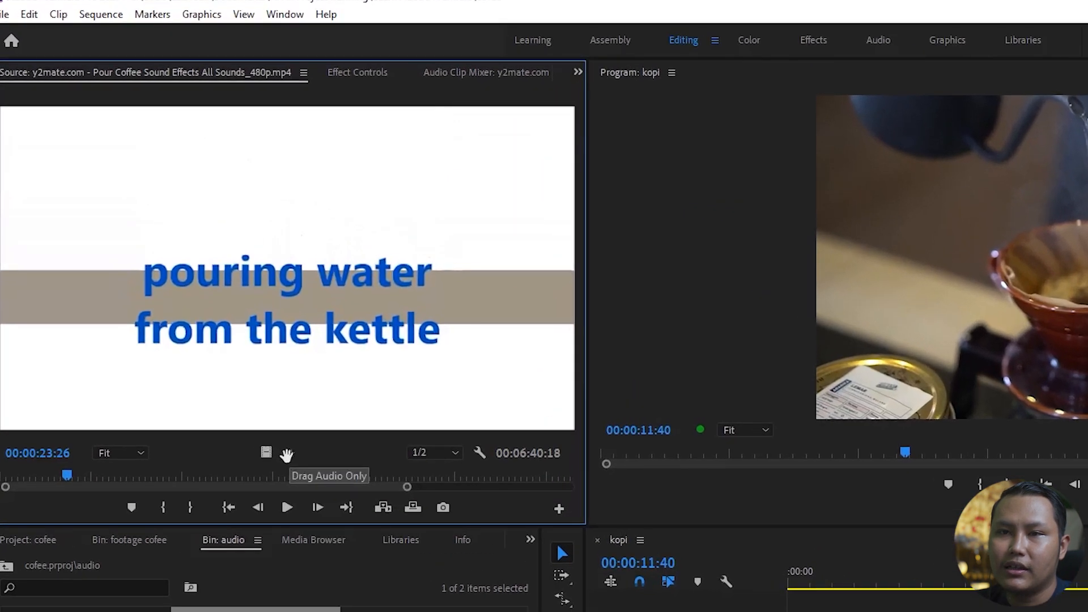
Show the sound effect source as an audio waveform and mark its In point at 00:00:24:28, where the kettle pouring starts.
left_click(287, 454)
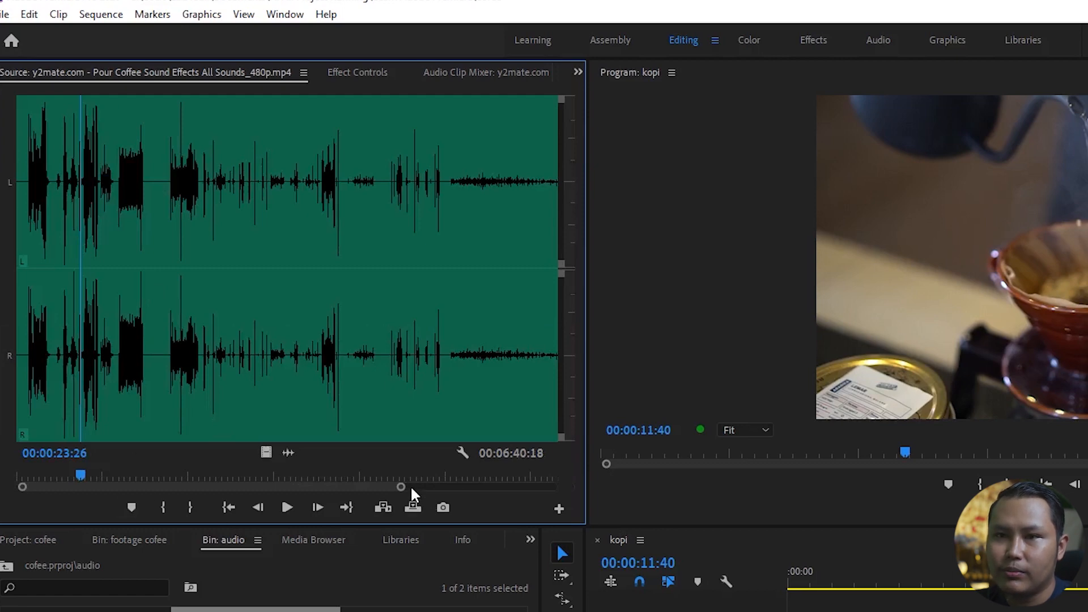
left_click_drag(402, 490, 286, 498)
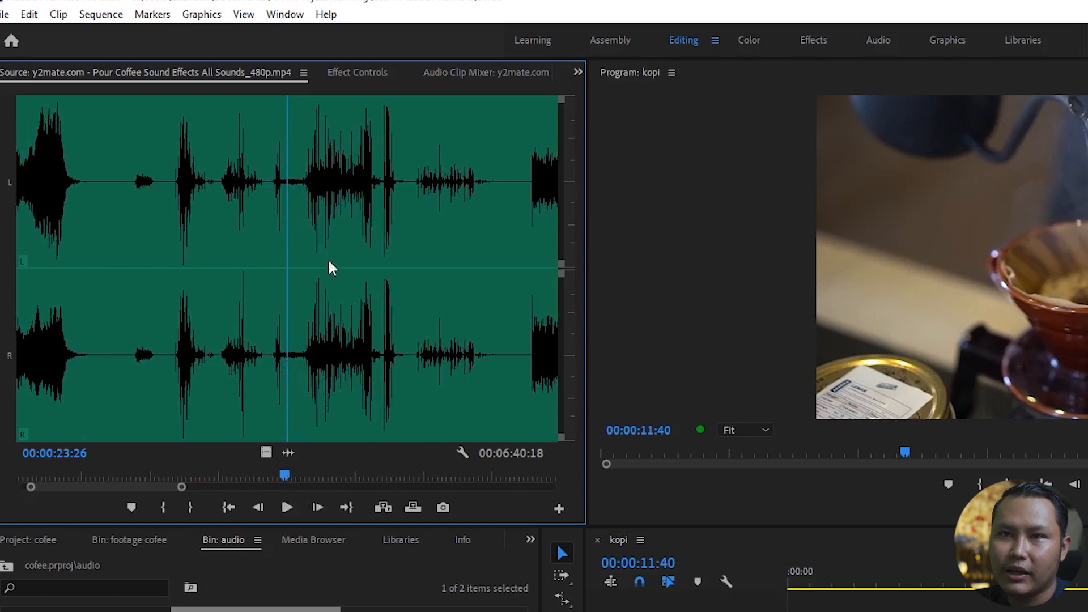
key("space")
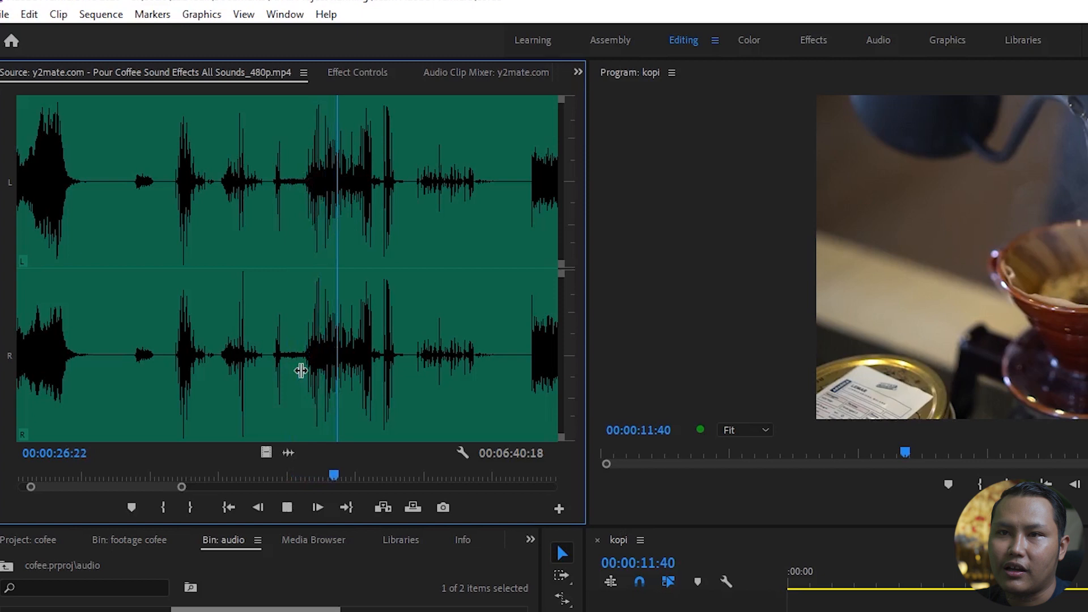
key("space")
left_click_drag(306, 379, 306, 379)
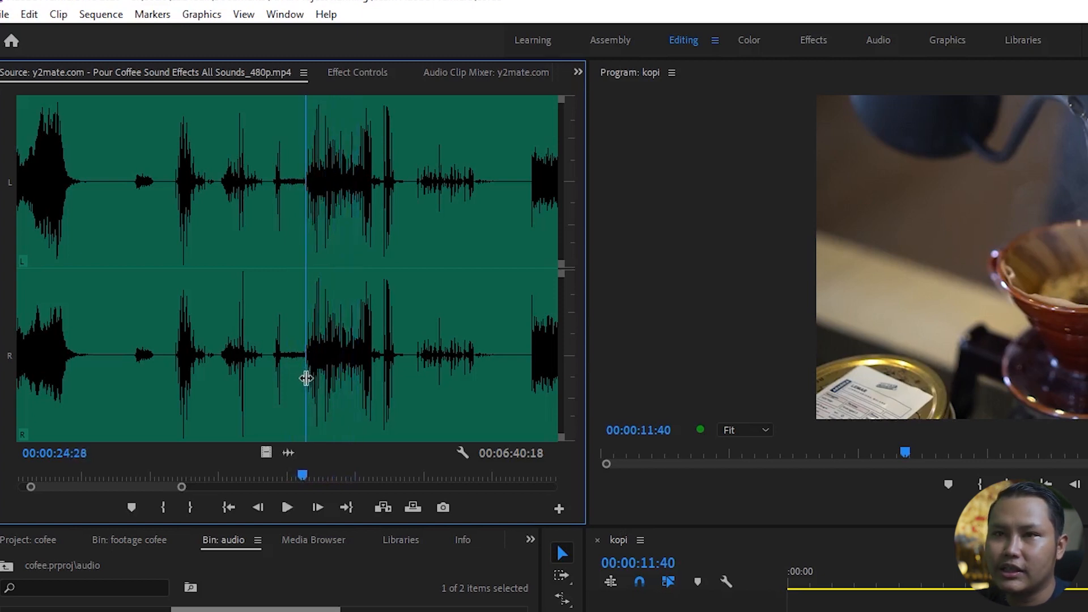
left_click(166, 507)
Audition the kettle pouring sound and mark the source's Out point at 00:00:28:25.
key("space")
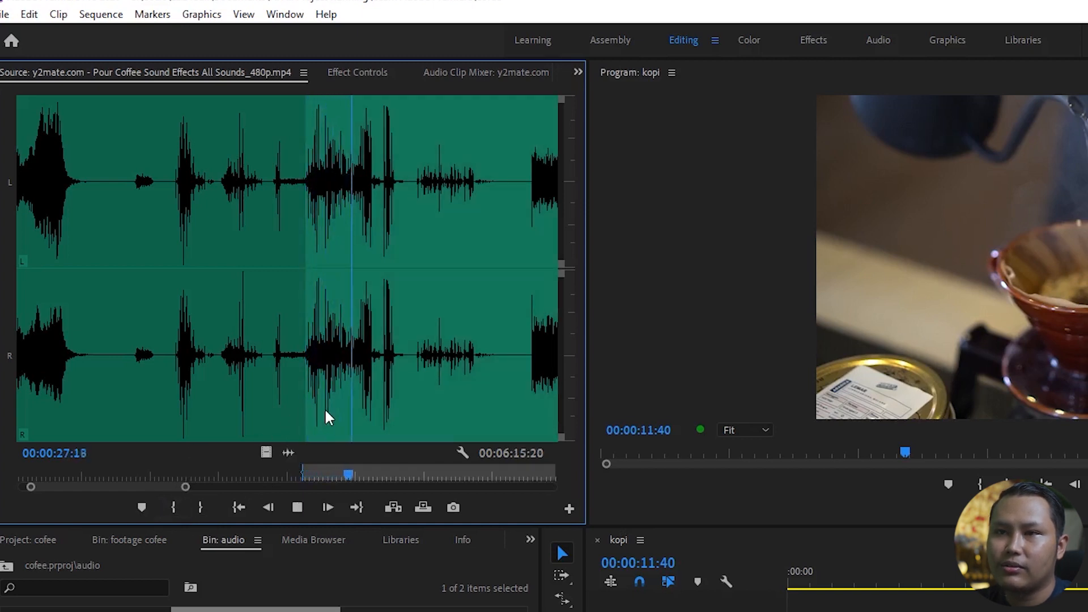
key("space")
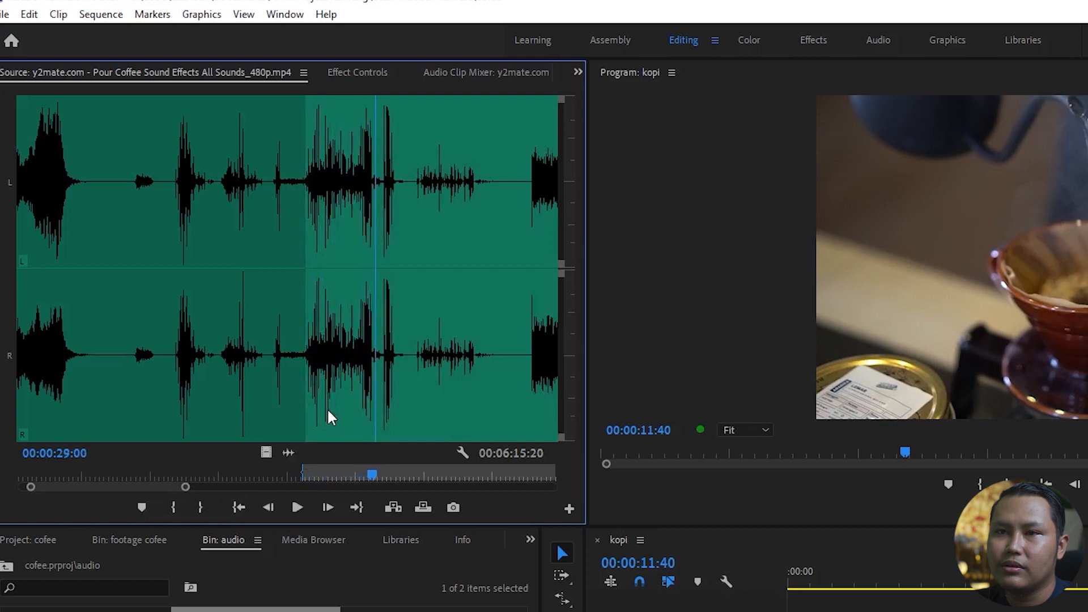
left_click(373, 395)
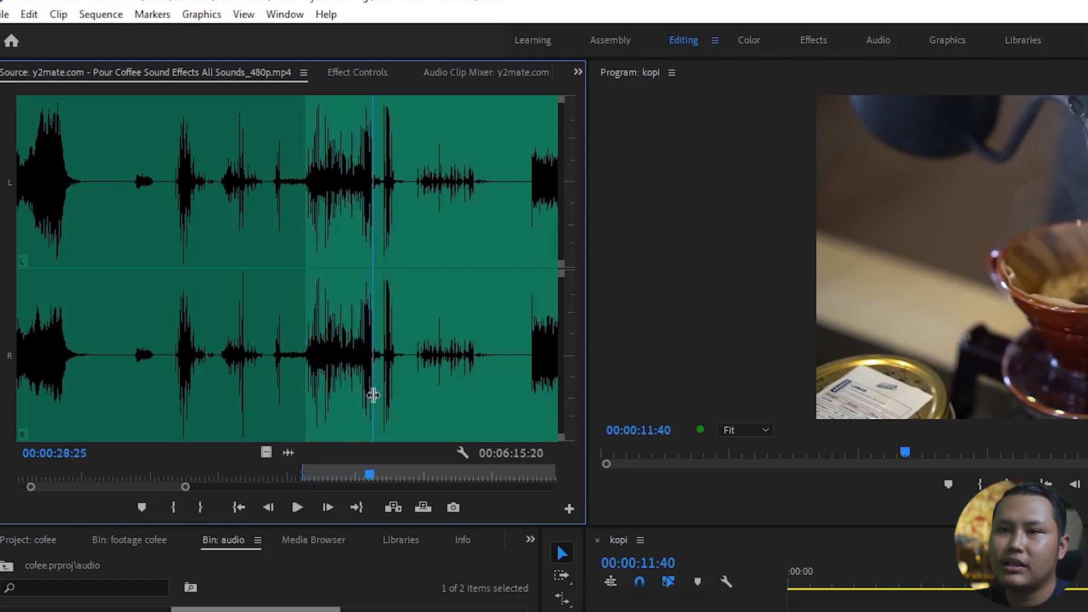
left_click(208, 508)
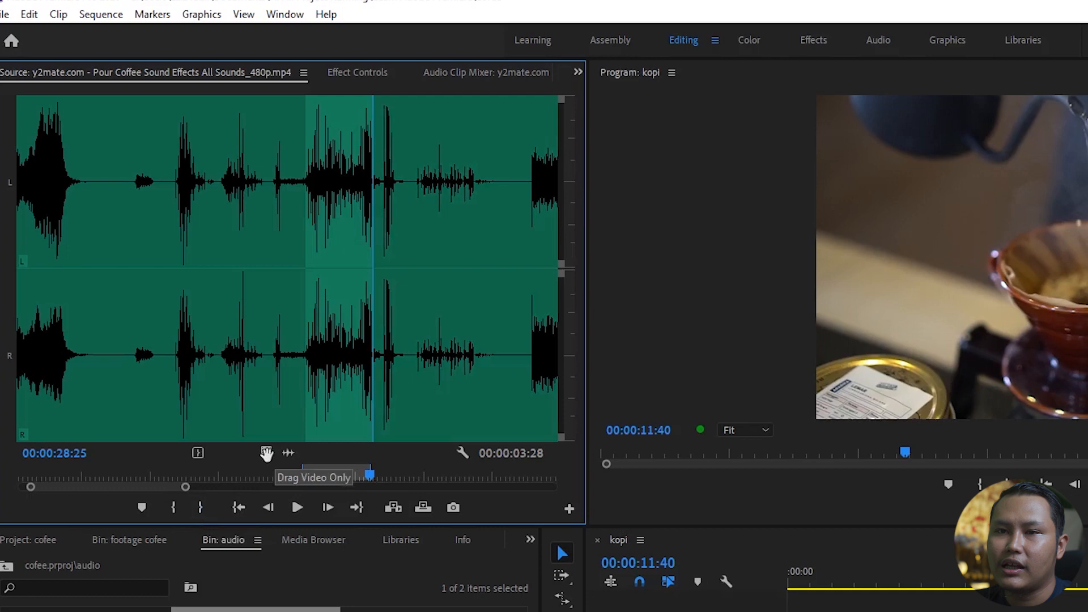
Place only the audio of the marked pouring sound on A1 beneath MAH09482 and play it from 00:00:10:25.
left_click_drag(266, 453, 266, 456)
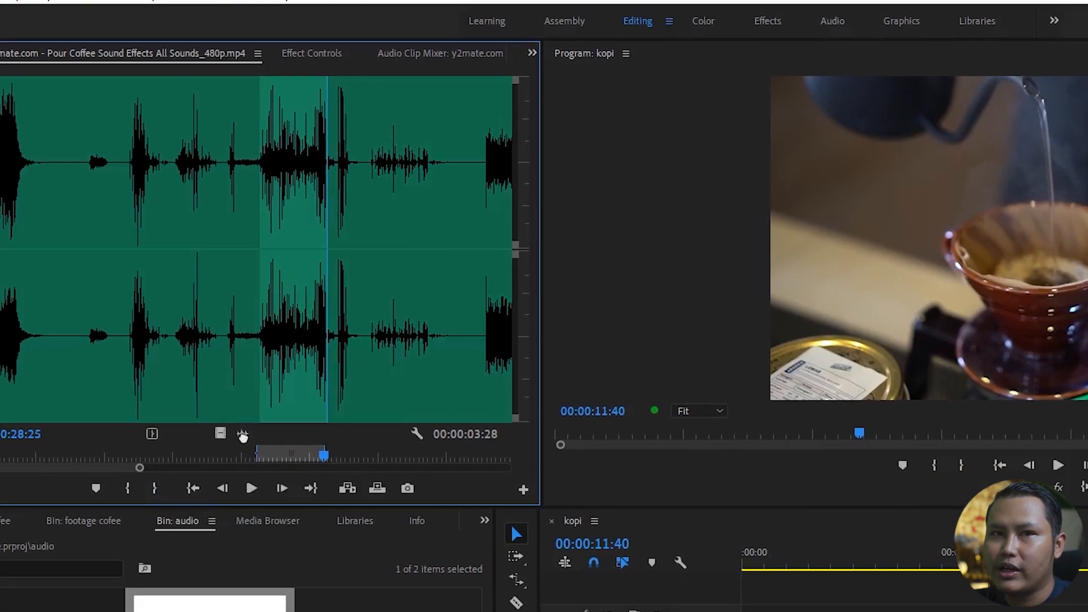
left_click_drag(290, 455, 1060, 608)
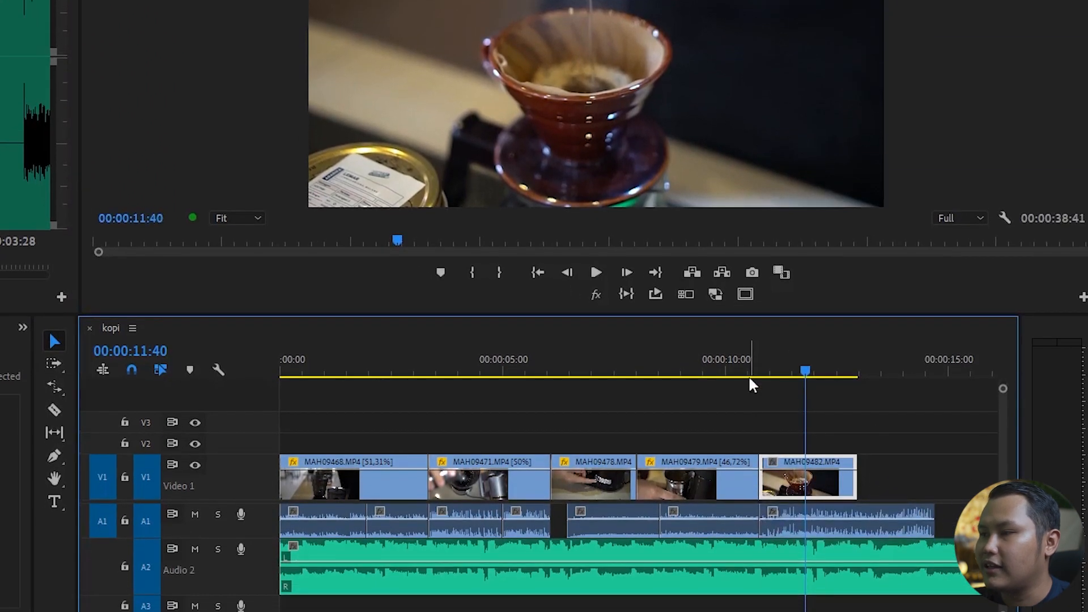
left_click(751, 376)
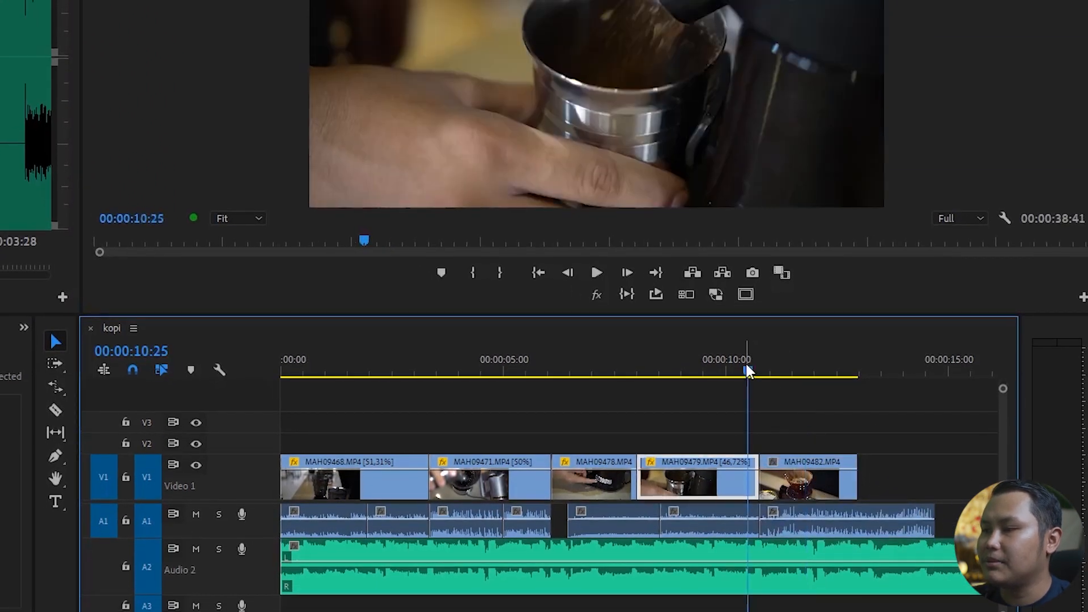
key("space")
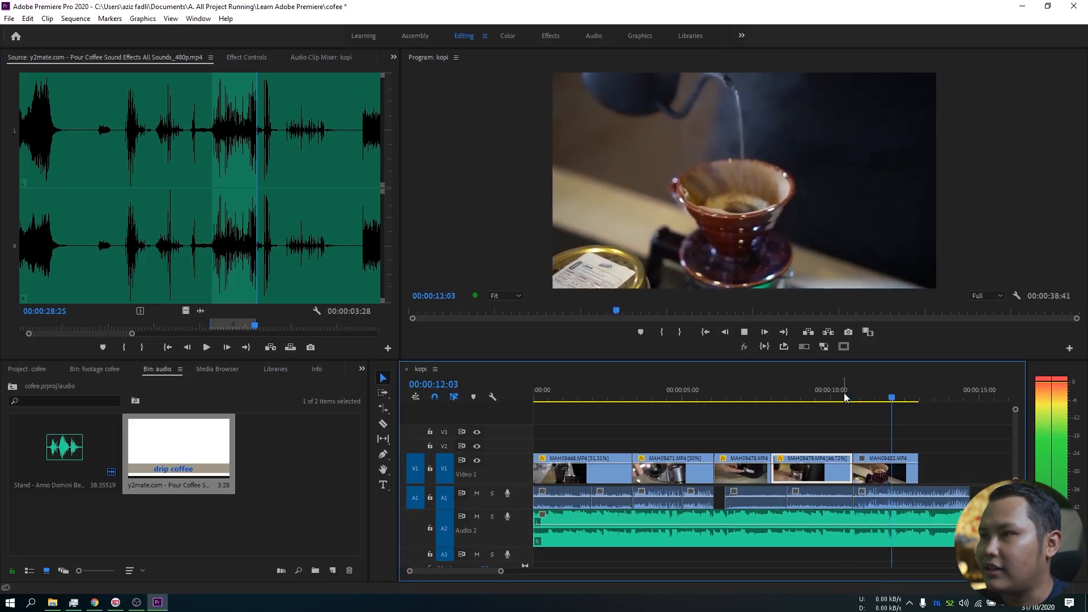
Trim the ends of the pouring sound on A1 and the music on A2 to the end of the MAH09482 video.
left_click(907, 496)
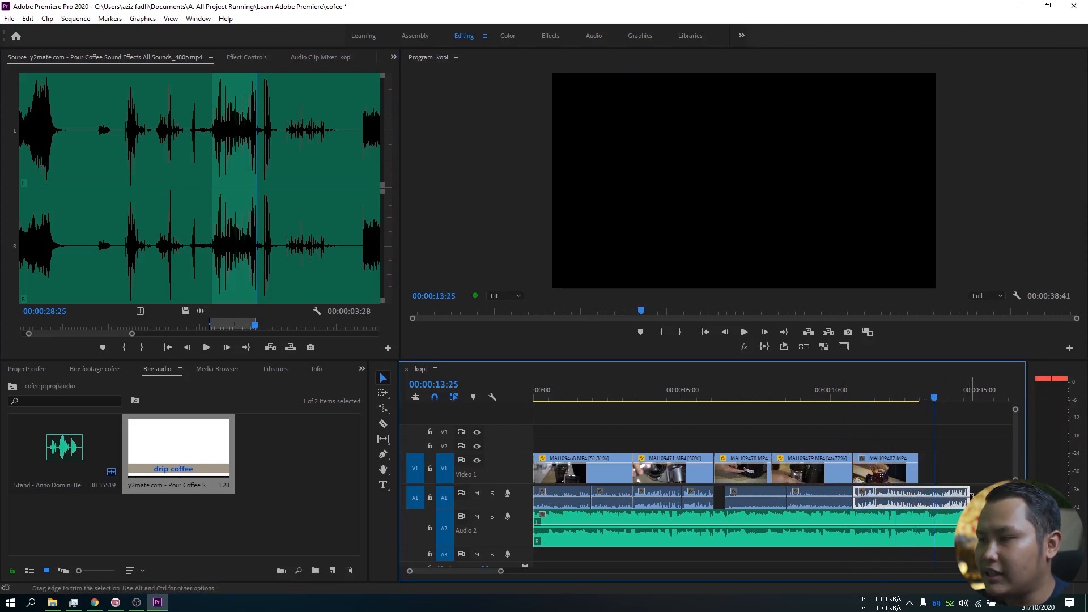
left_click_drag(967, 501, 919, 505)
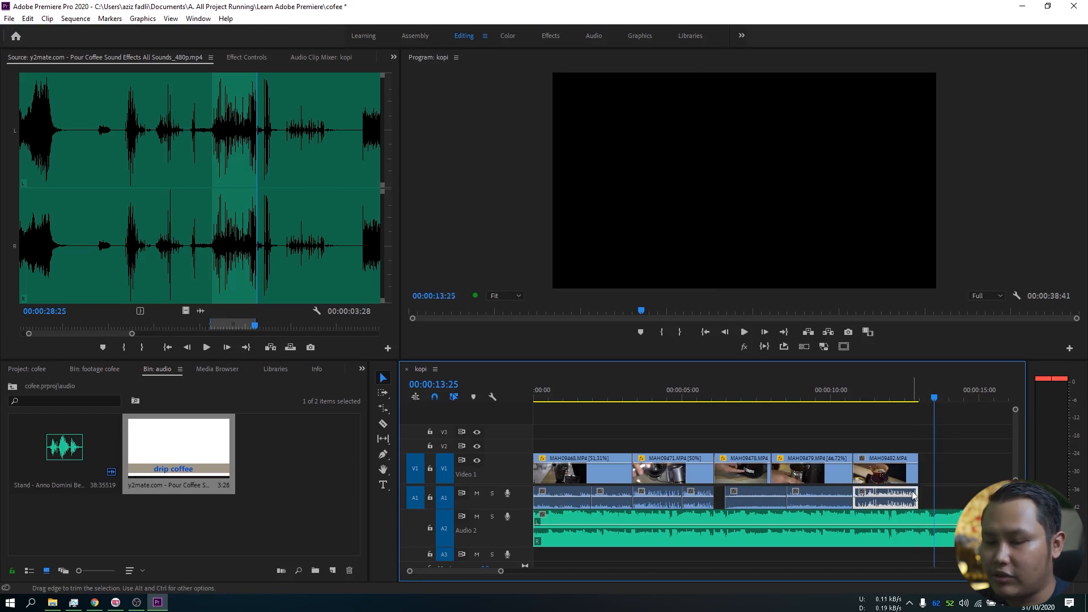
key("minus")
key("minus")
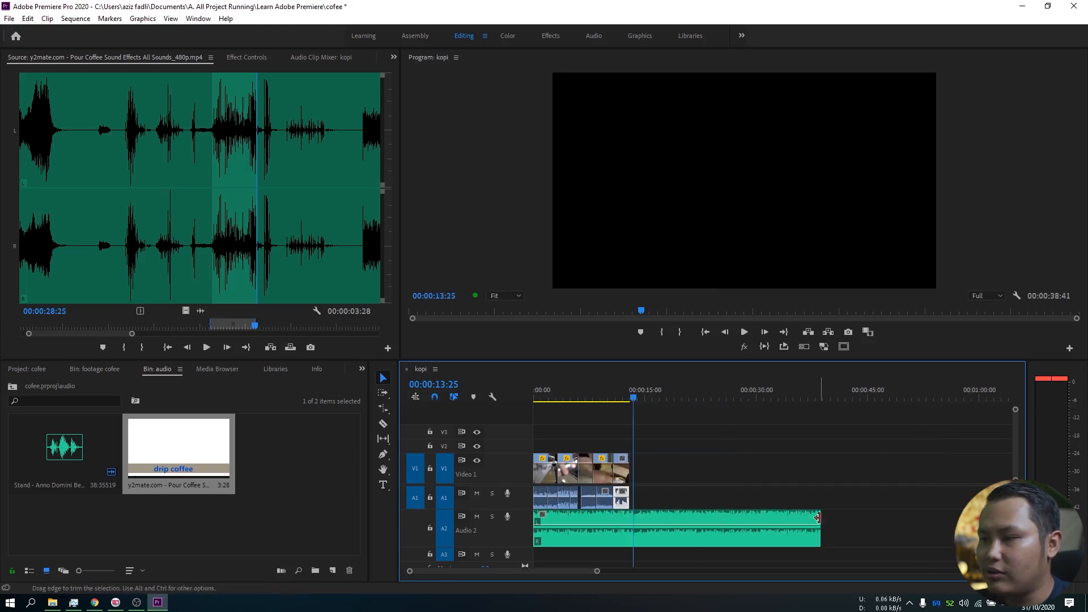
left_click_drag(790, 516, 629, 517)
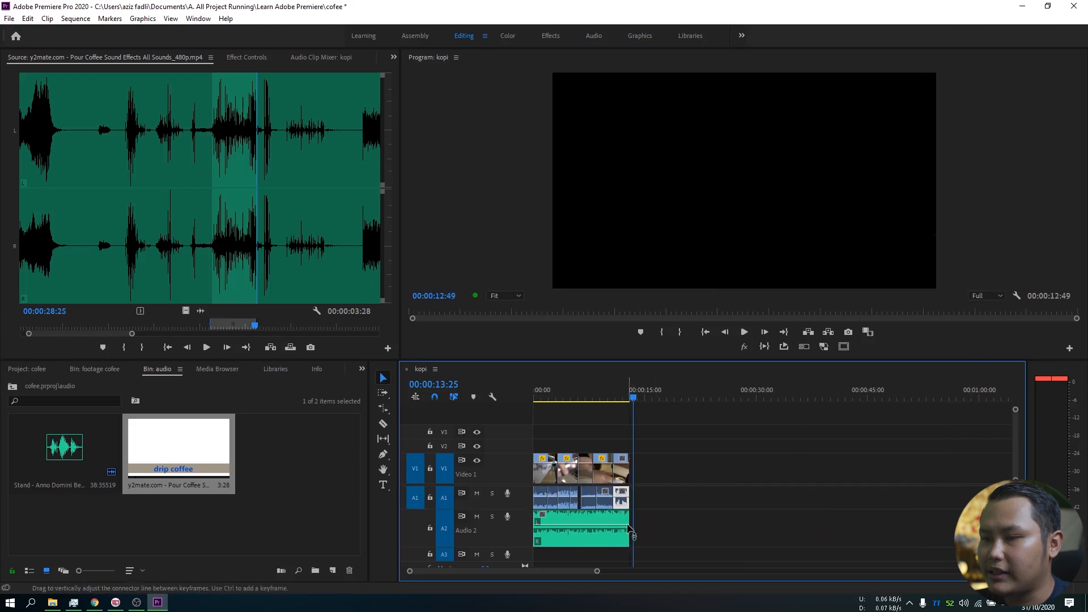
Play the whole kopi sequence from the beginning to review the edited clips, sound effect and music.
left_click_drag(604, 401, 523, 397)
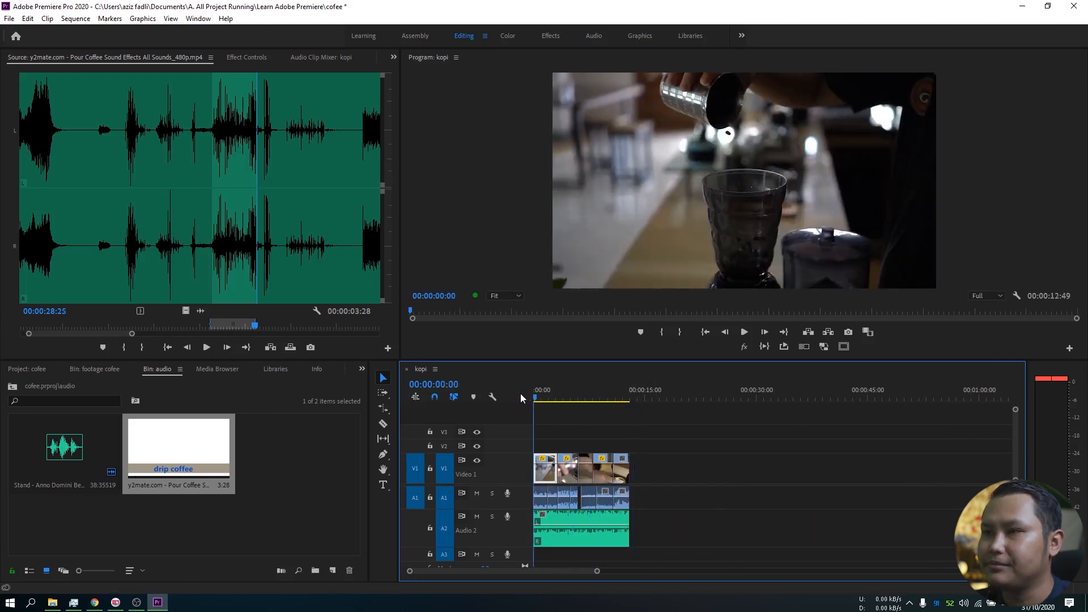
key("space")
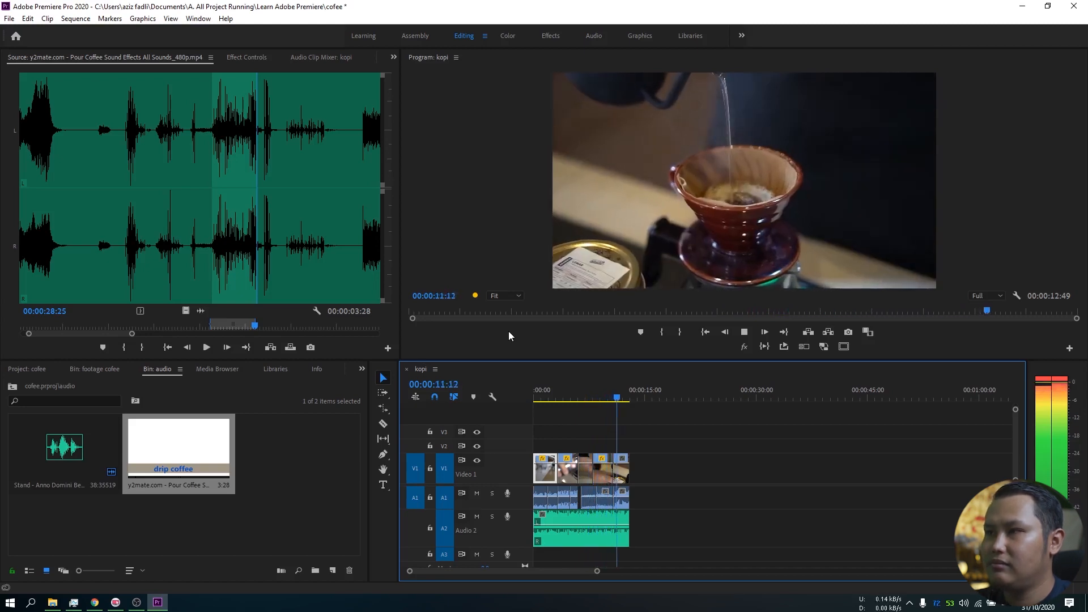
key("equal")
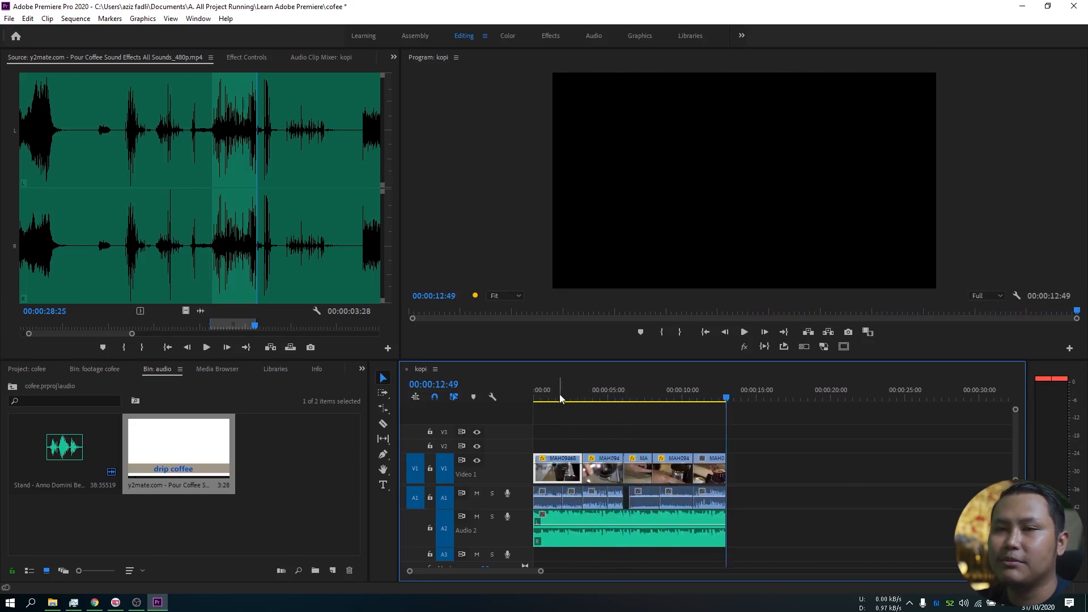
key("equal")
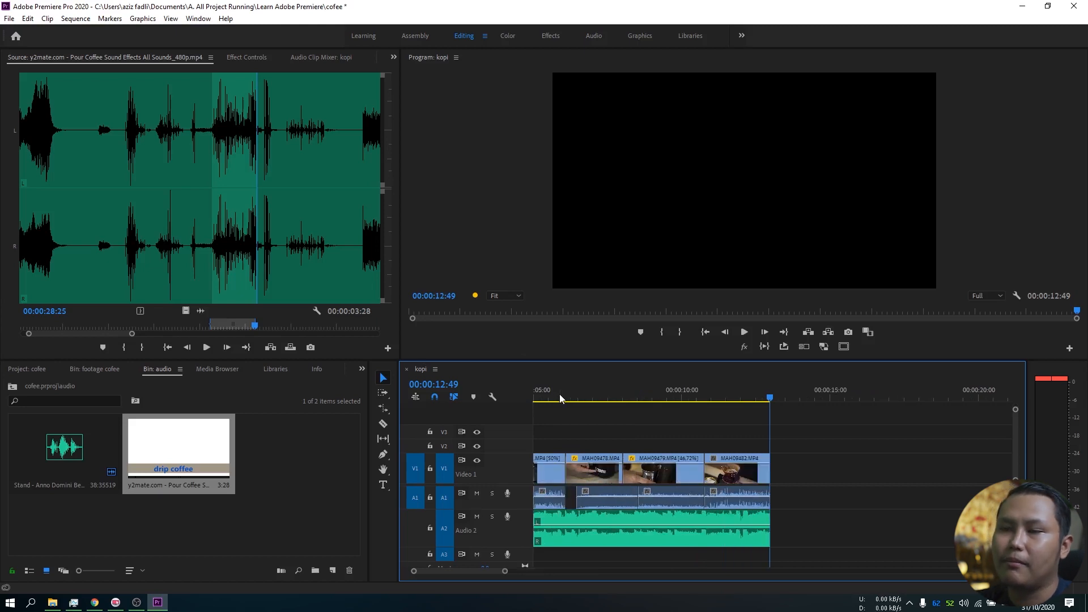
scroll(596, 506, "up", 5)
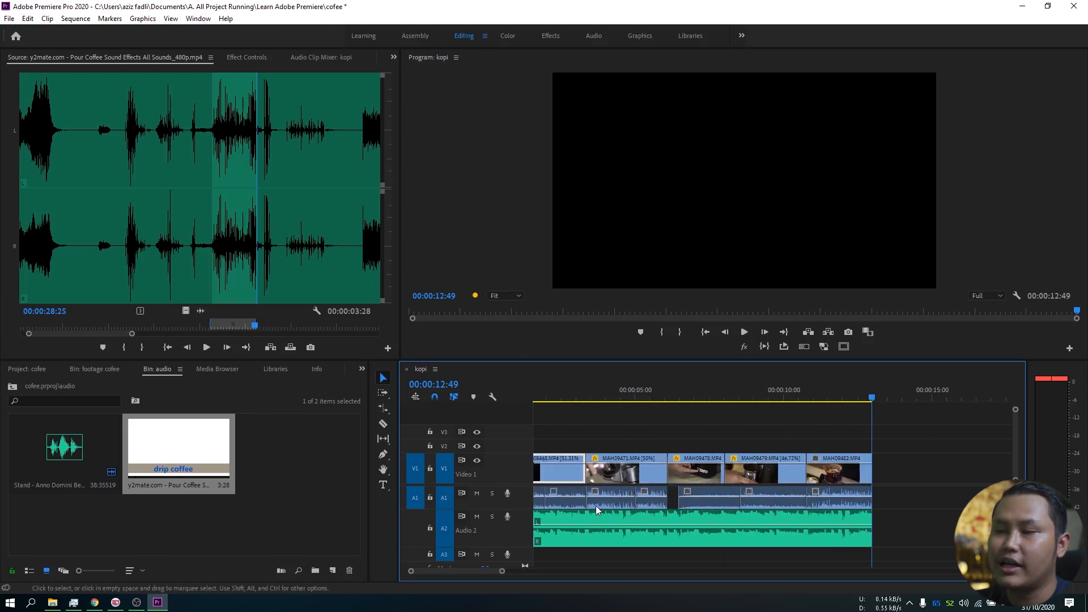
Mark the kopi sequence's In point at 00:00:00:00 and its Out point at the end of the last clip, 00:00:12:49.
key("minus")
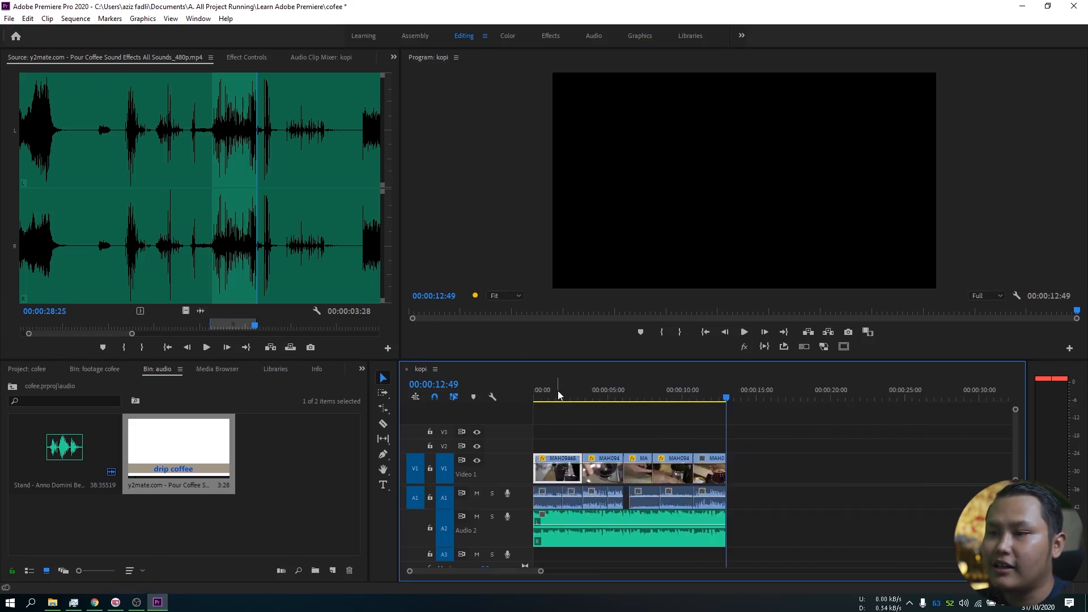
key("Home")
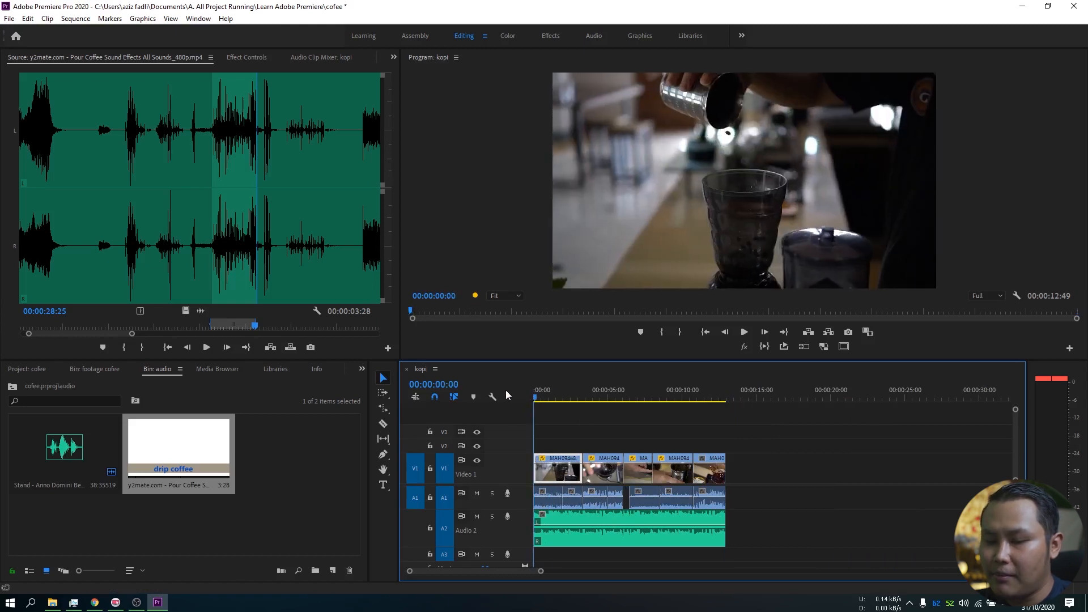
mouse_move(533, 395)
left_mouse_down()
mouse_move(560, 397)
mouse_move(535, 397)
left_mouse_up()
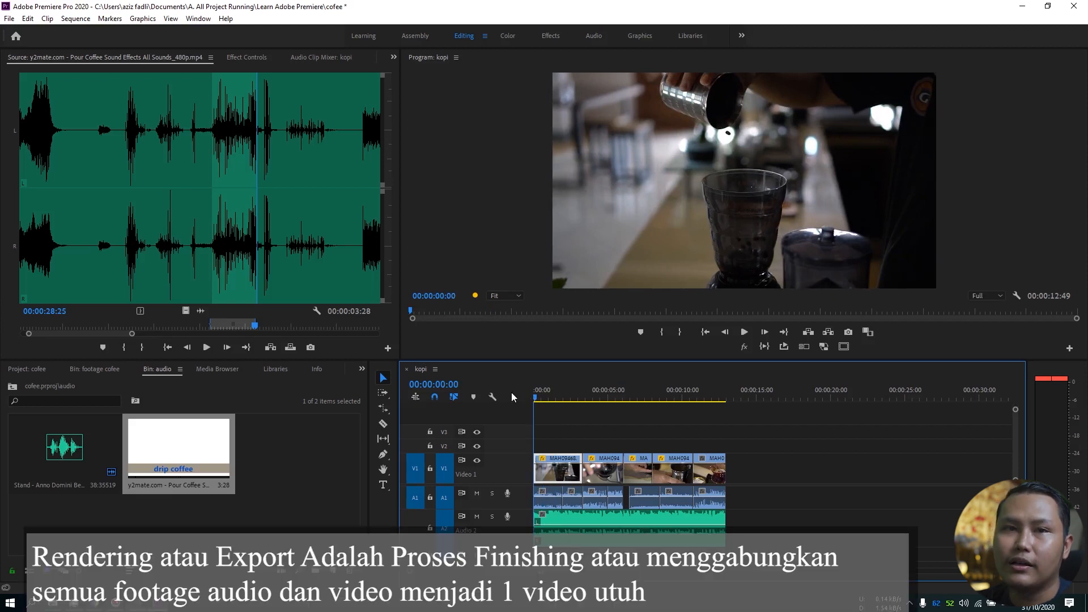
left_click_drag(531, 400, 514, 435)
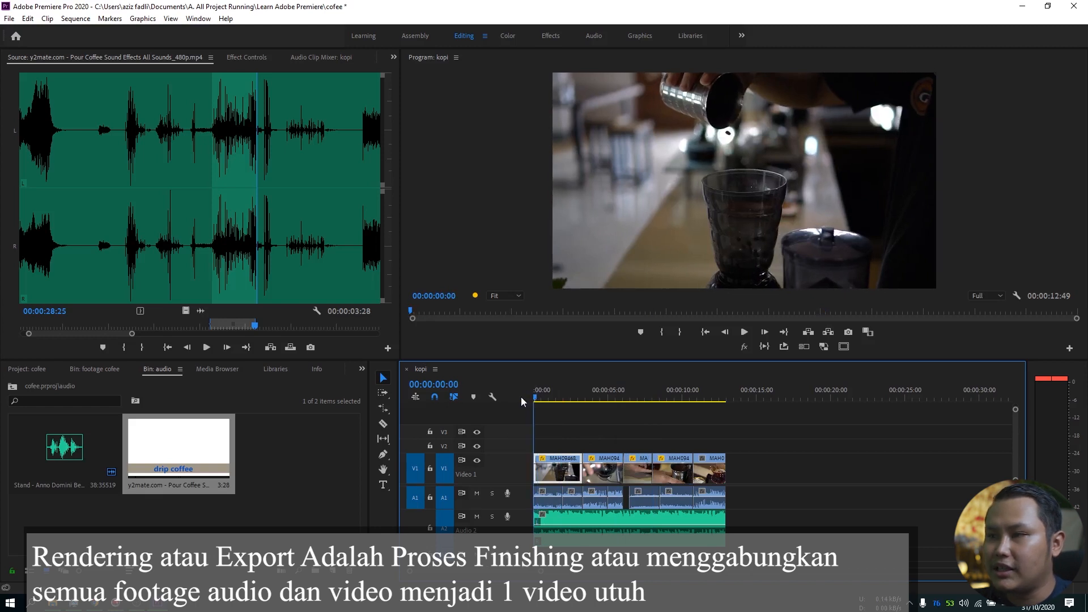
left_click(661, 331)
left_click_drag(555, 405, 728, 410)
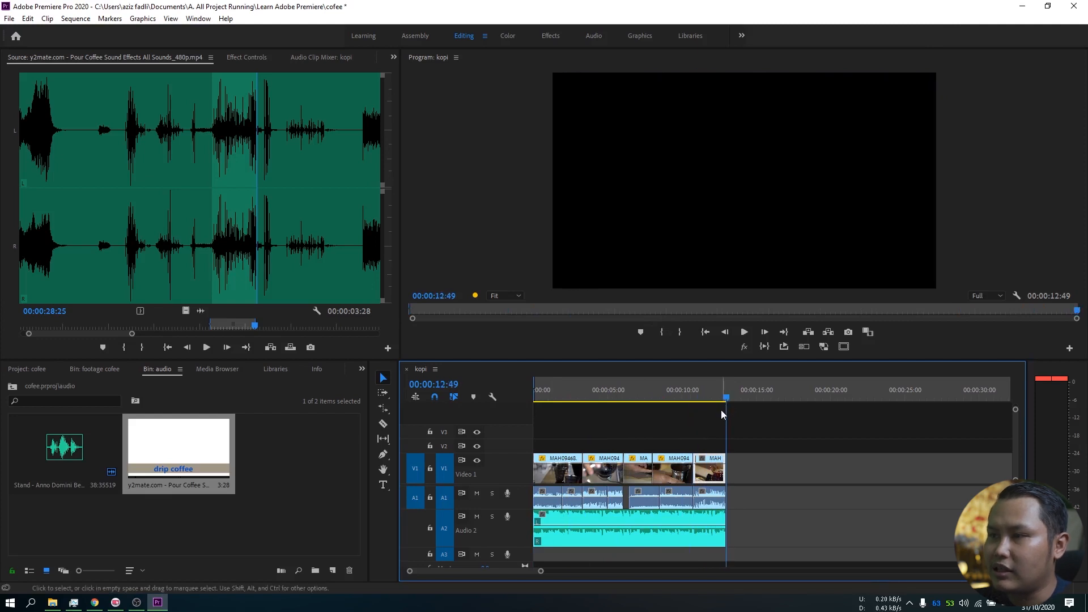
left_click(680, 332)
left_click_drag(688, 397, 712, 427)
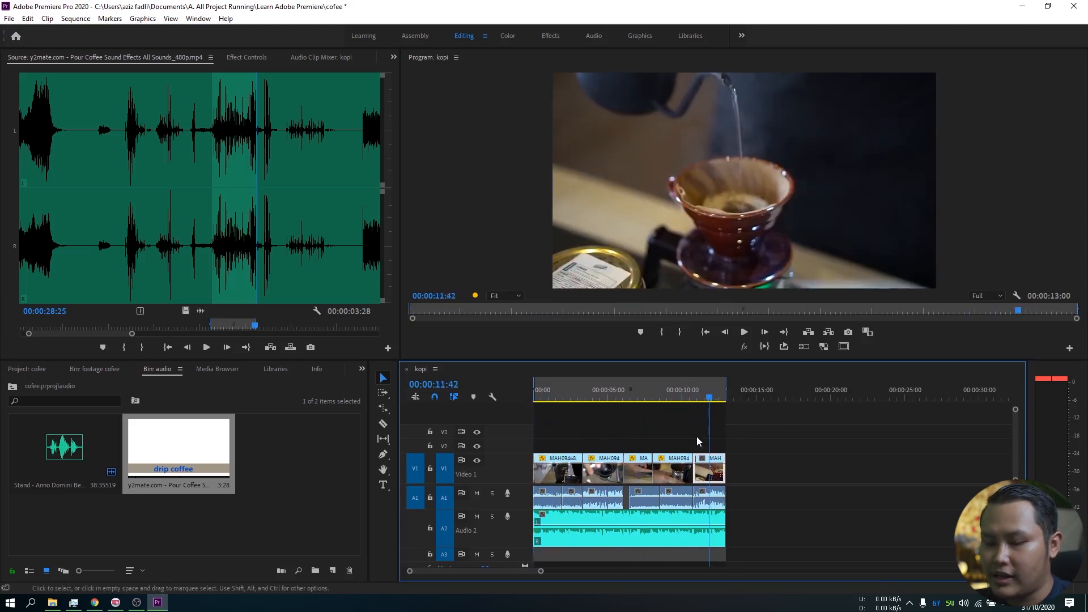
Search the effects for "diss" and select the Cross Dissolve video transition.
key("=")
key("=")
scroll(591, 505, "up", 2)
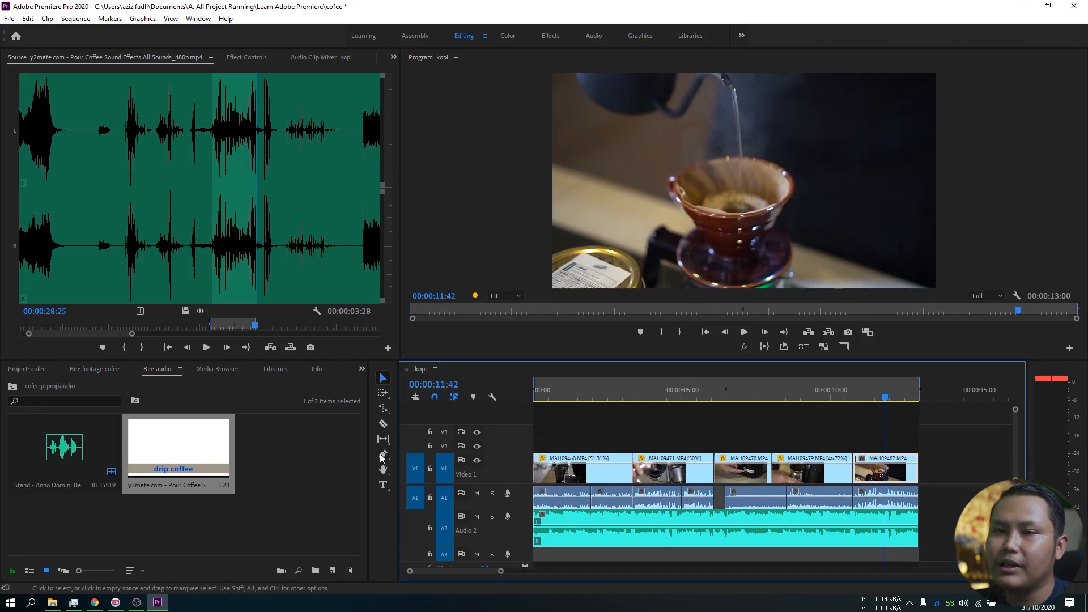
left_click(361, 370)
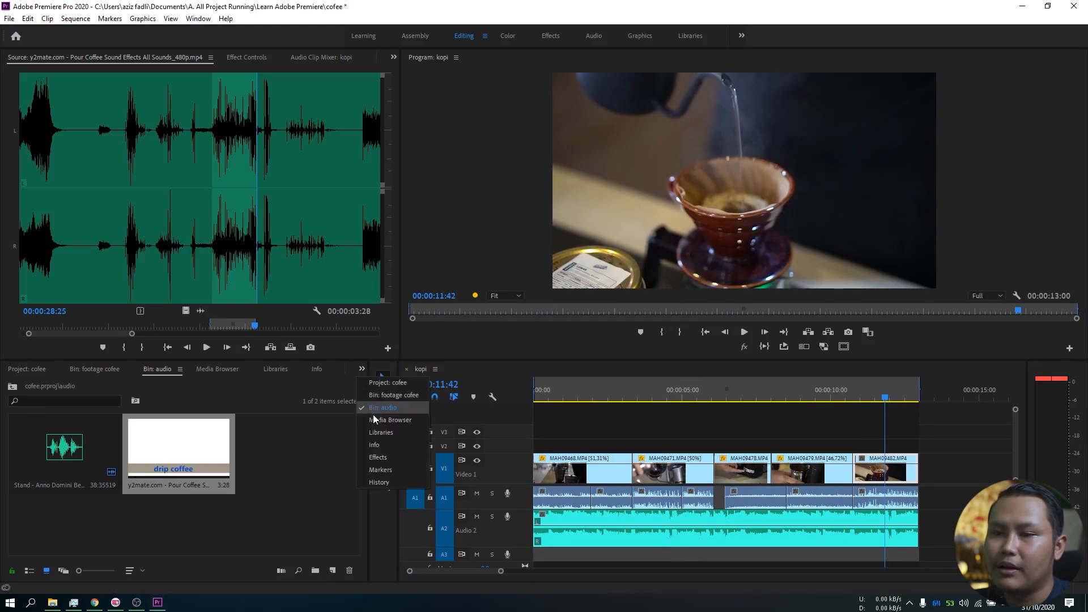
left_click(386, 457)
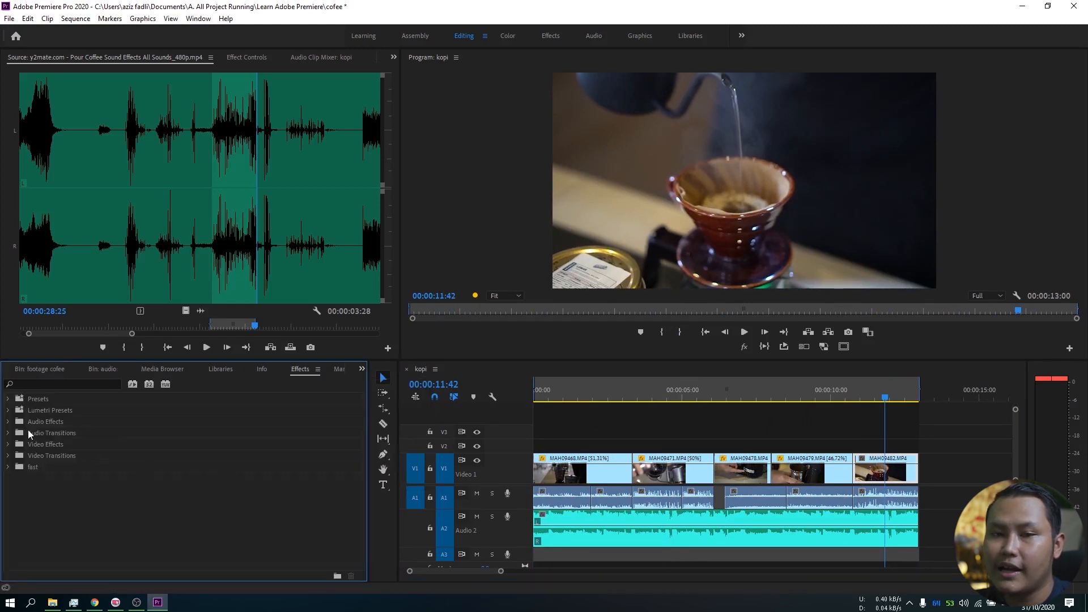
left_click(43, 369)
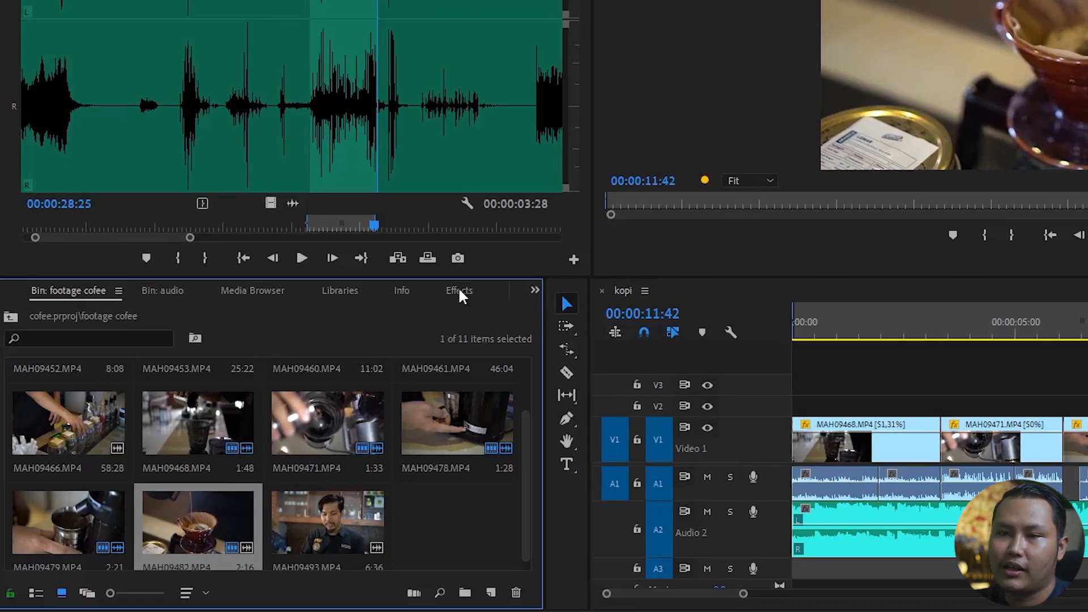
left_click(460, 290)
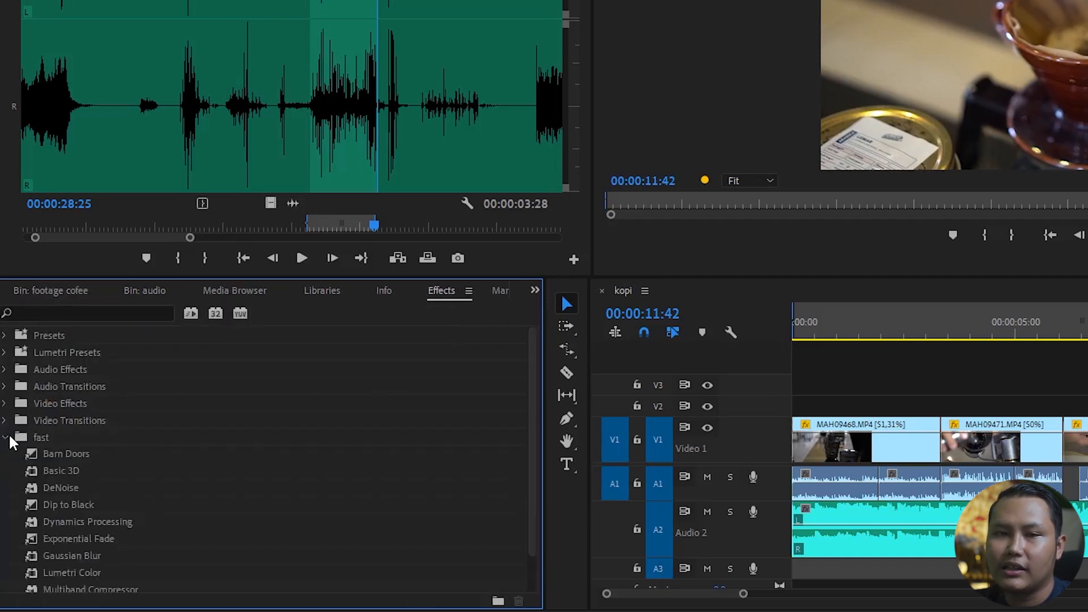
left_click(92, 312)
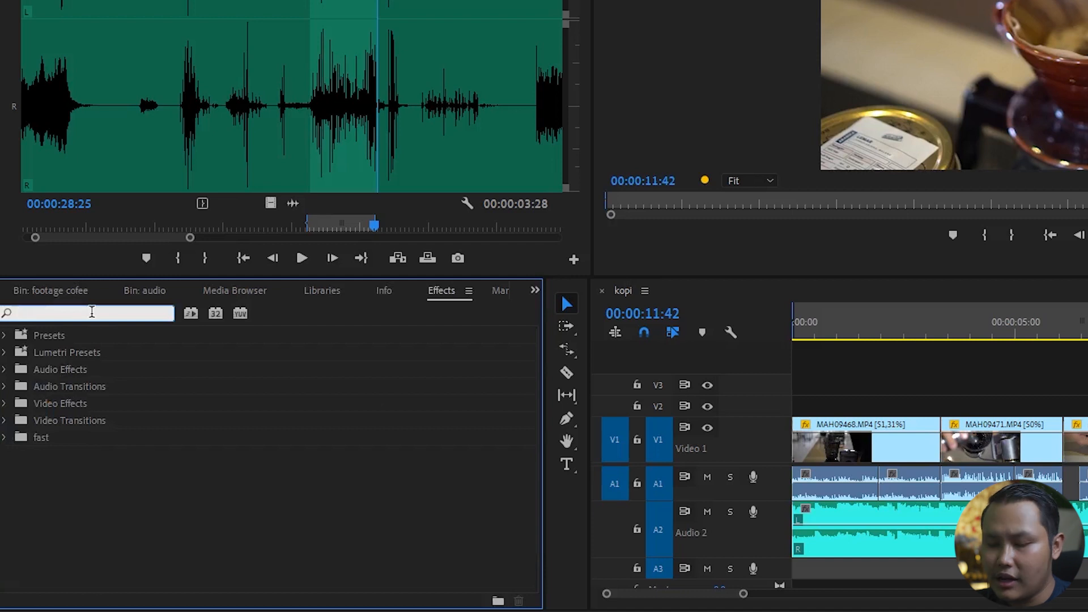
type("diss")
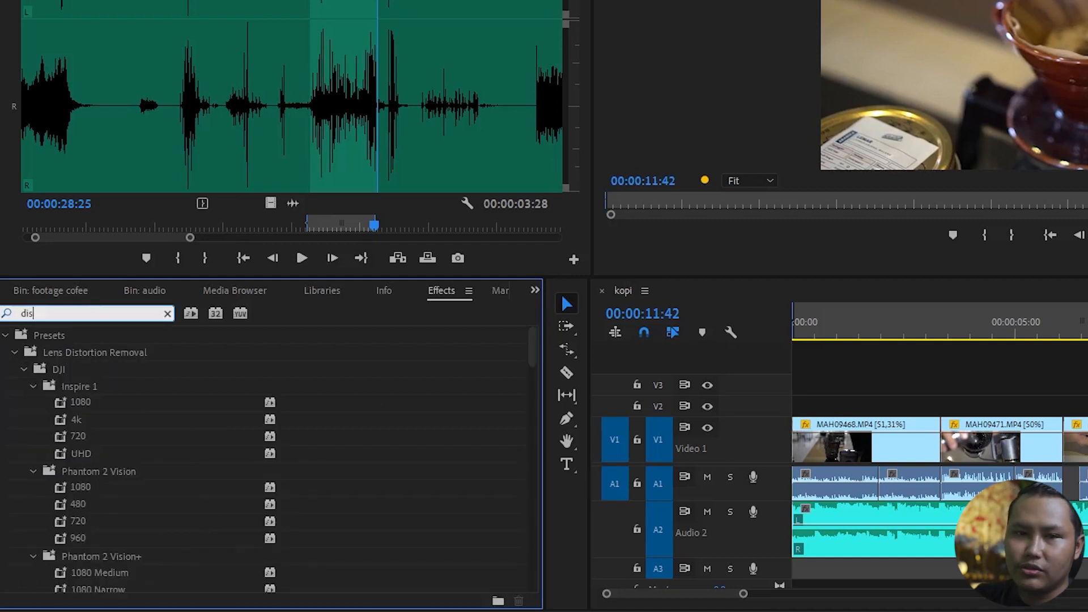
scroll(85, 496, "down", 1)
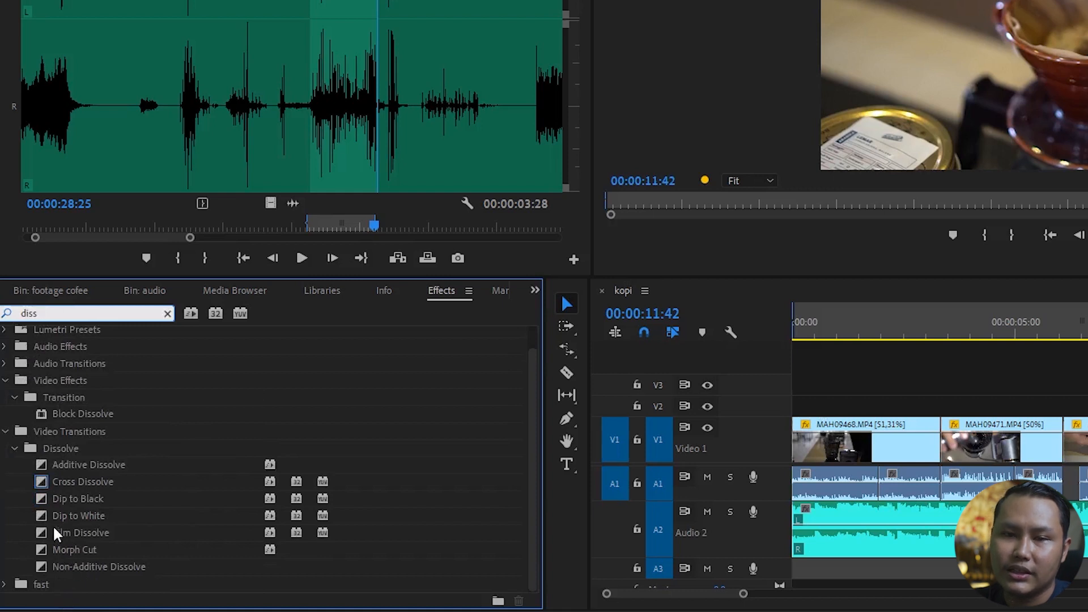
left_click(62, 481)
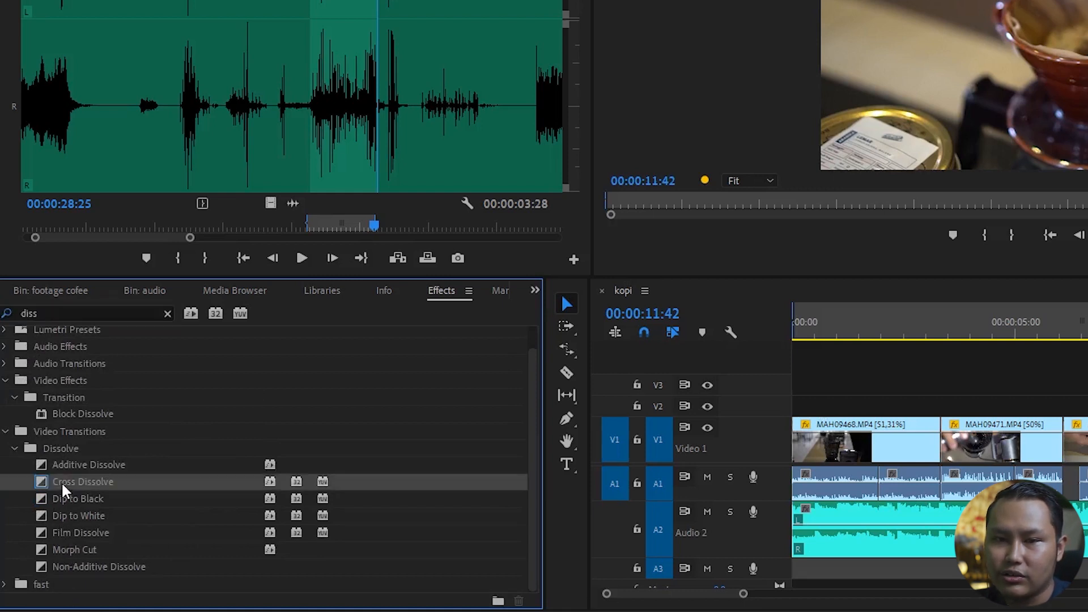
Apply Cross Dissolve to the cut between MAH09468 and MAH09471 on V1 and preview the transition.
mouse_move(944, 326)
left_mouse_down()
mouse_move(932, 329)
mouse_move(952, 333)
left_mouse_up()
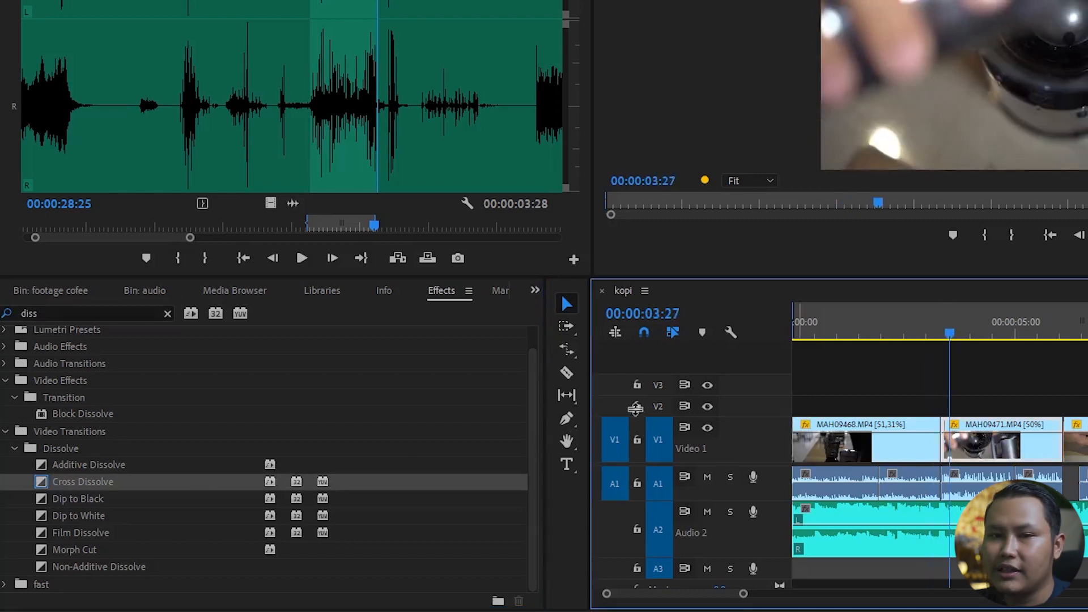
left_click_drag(54, 479, 883, 445)
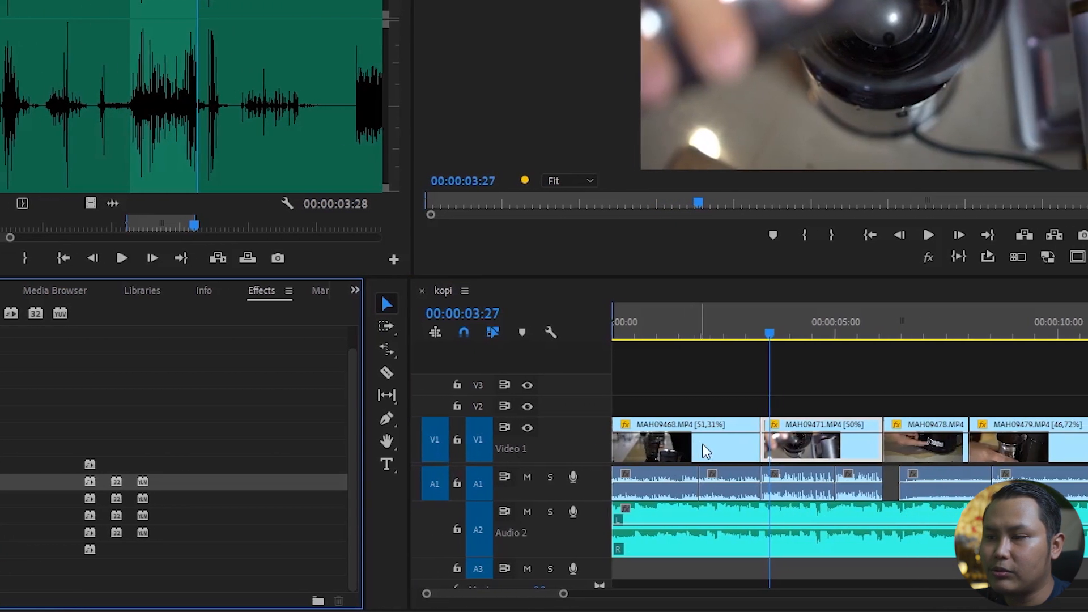
left_click_drag(703, 444, 768, 451)
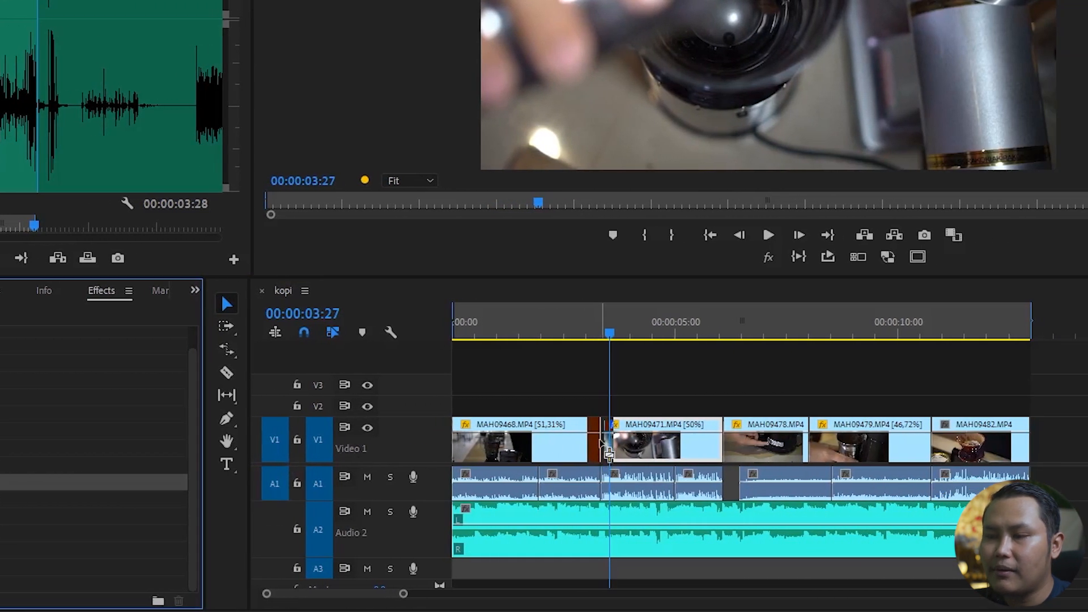
left_click_drag(608, 452, 602, 444)
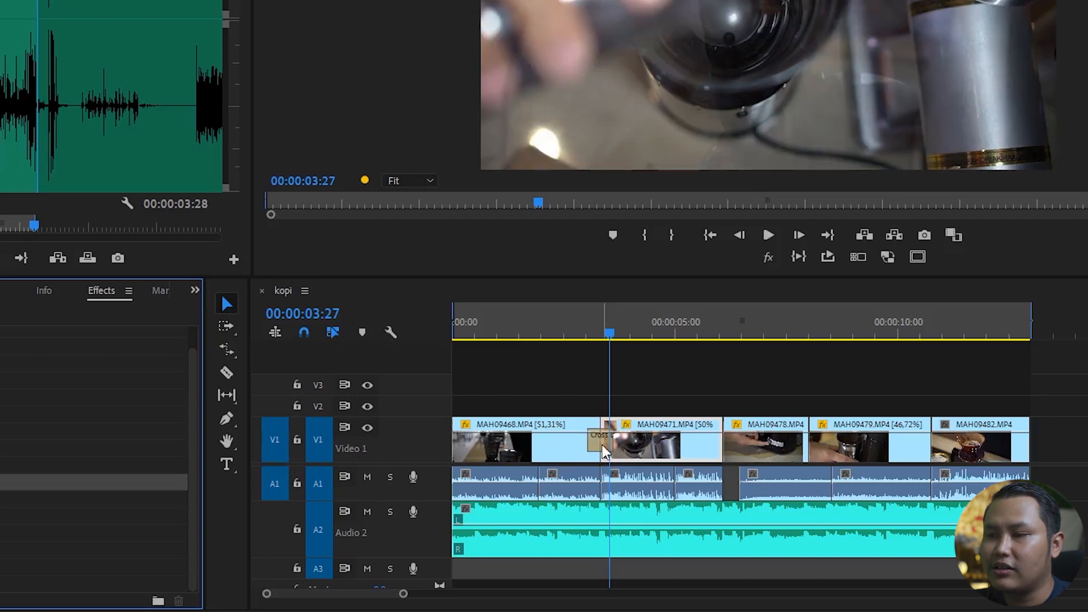
left_click(572, 331)
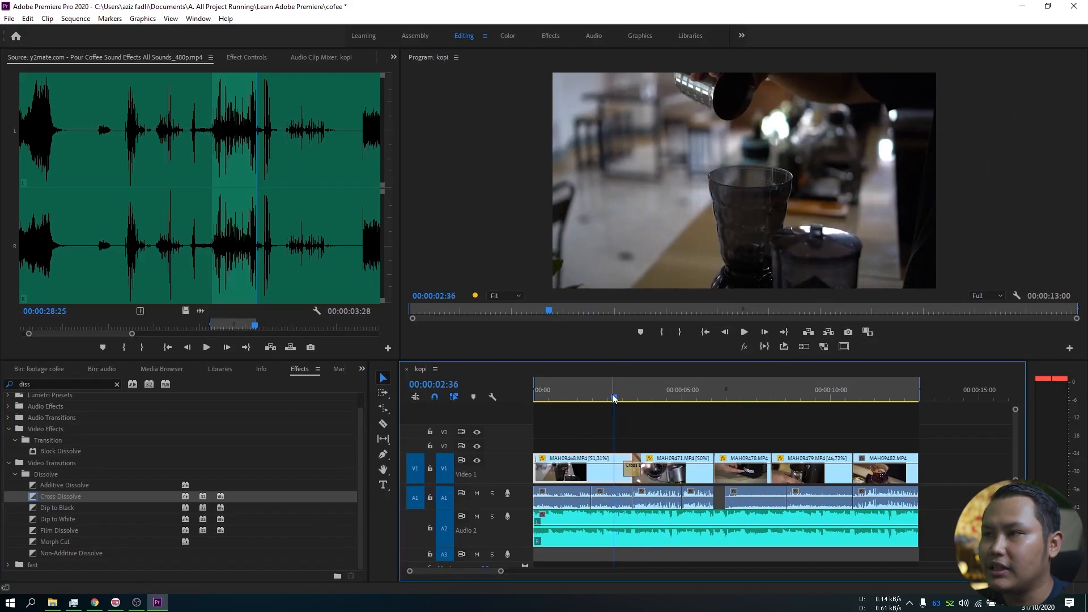
left_click_drag(614, 399, 667, 416)
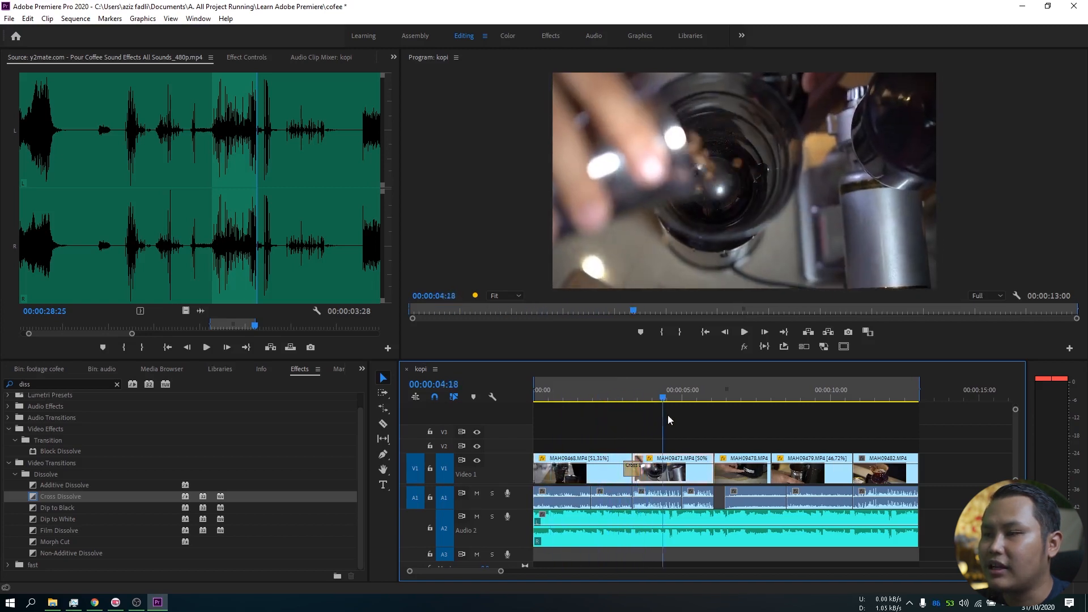
key("space")
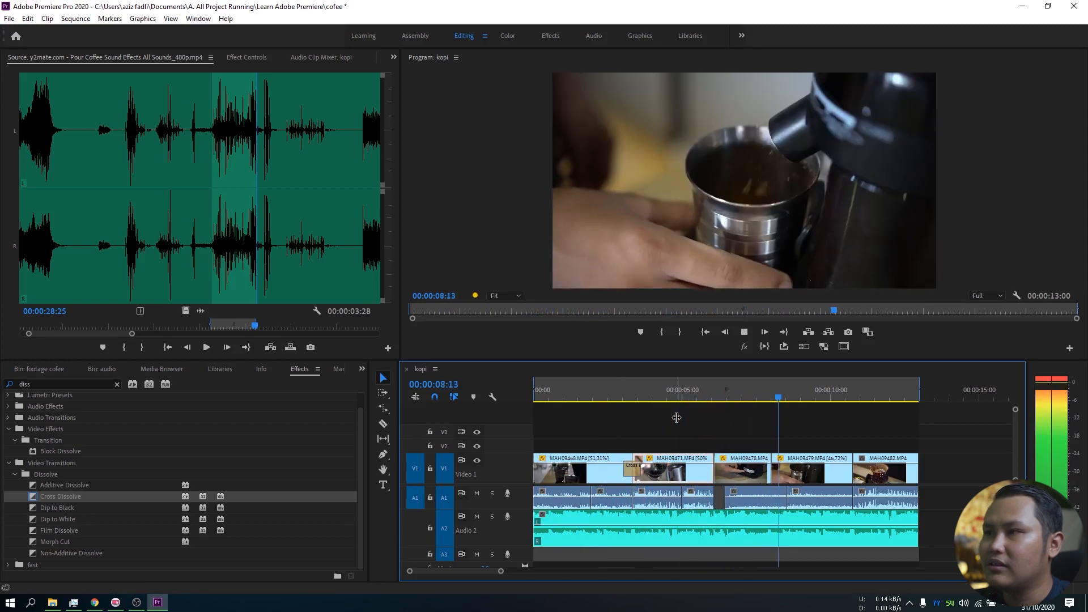
key("space")
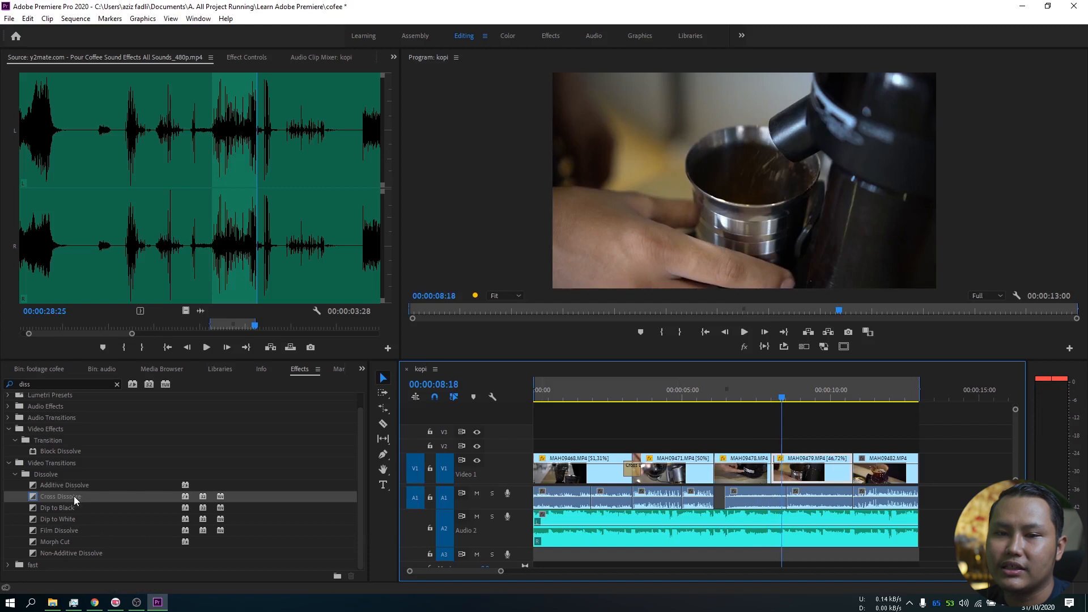
Apply Cross Dissolve to the cut between MAH09478 and MAH09479 on V1 and play through it.
left_click_drag(74, 496, 462, 503)
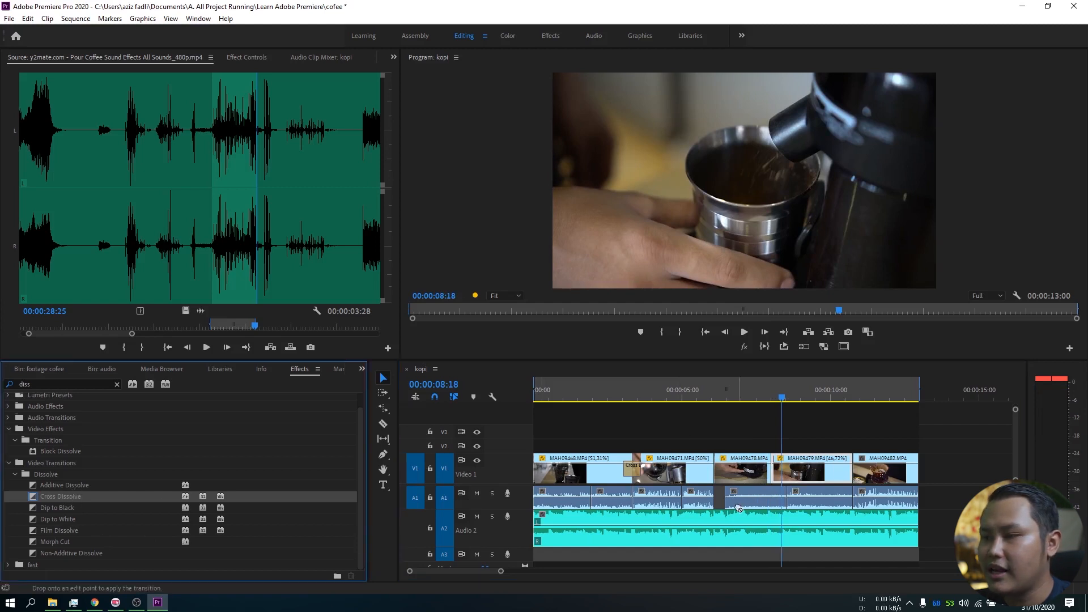
left_click_drag(767, 489, 772, 468)
left_click(750, 397)
key("space")
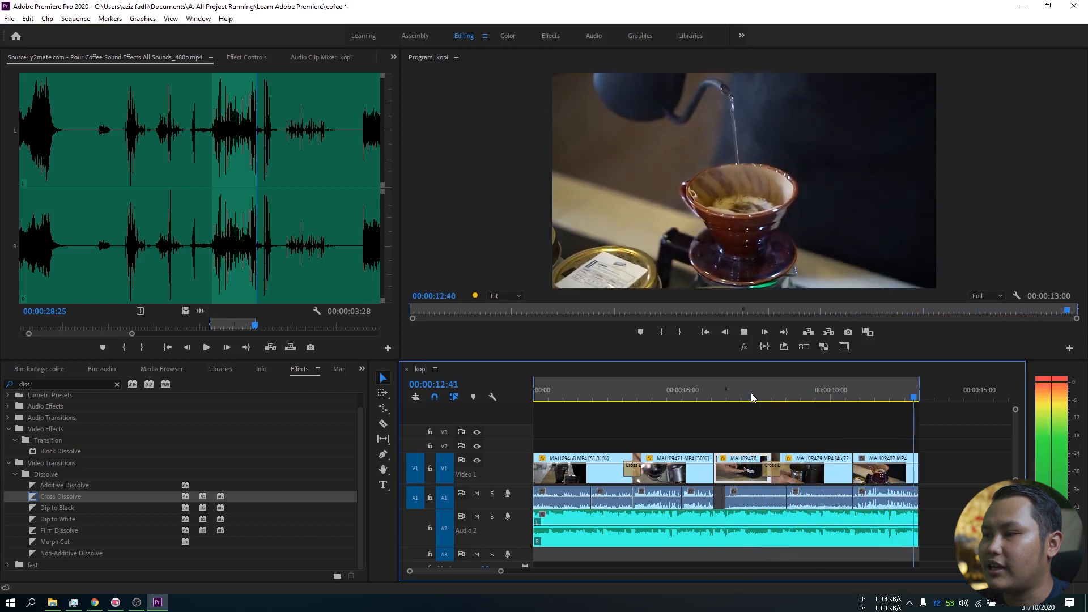
Apply the Dip to Black transition to the end of MAH09482 on V1 and play the ending.
left_click_drag(751, 393, 866, 423)
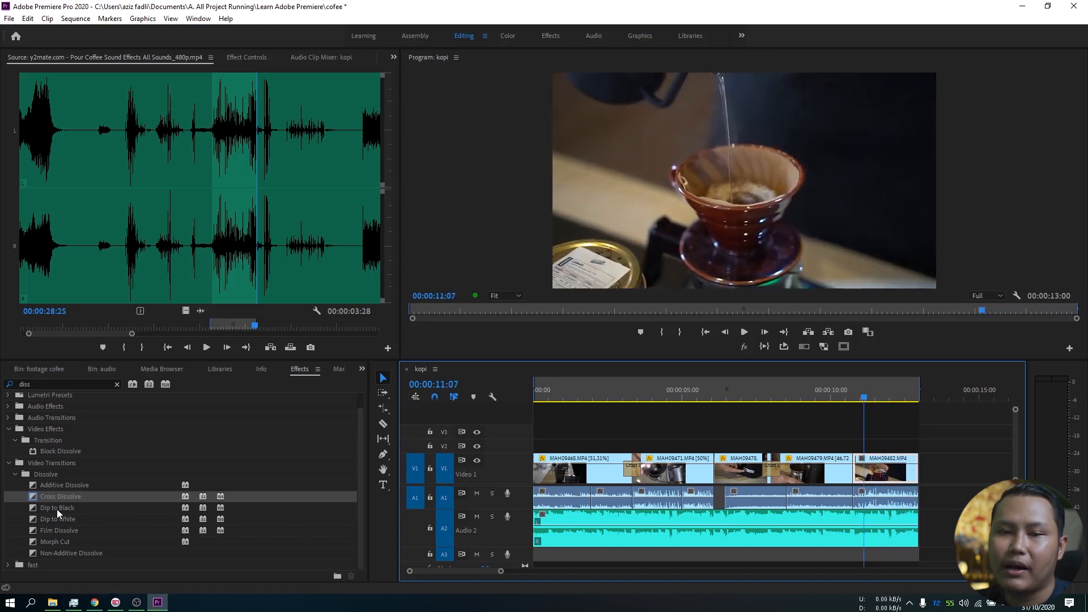
left_click_drag(57, 509, 913, 474)
key("space")
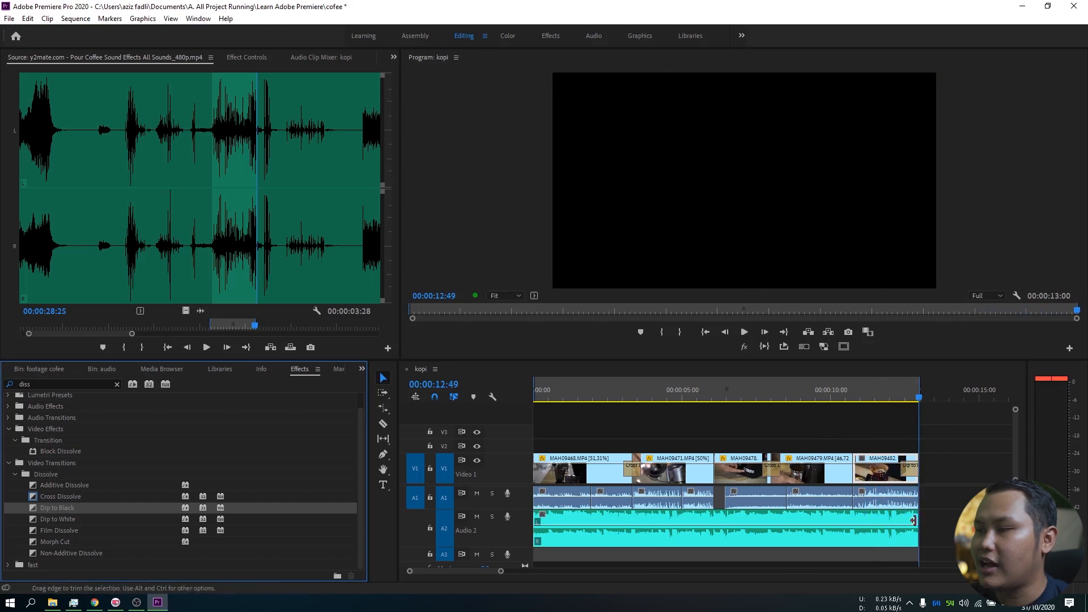
left_click_drag(658, 393, 609, 404)
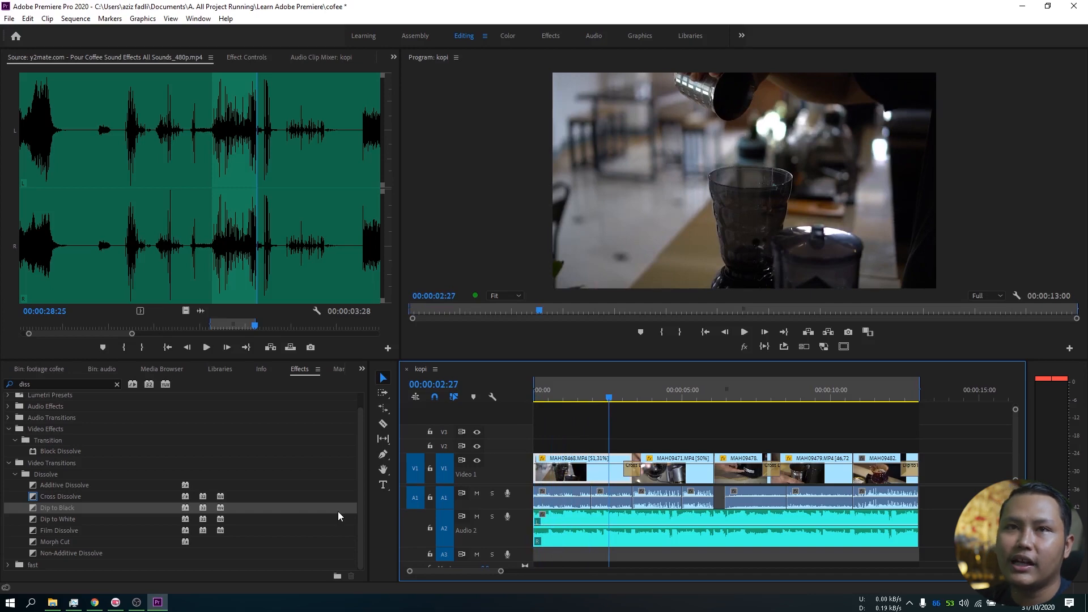
Export the marked range as H.264 with the Match Source - High bitrate preset to kopi.mp4 in the A. Render folder.
left_click(9, 18)
mouse_move(112, 516)
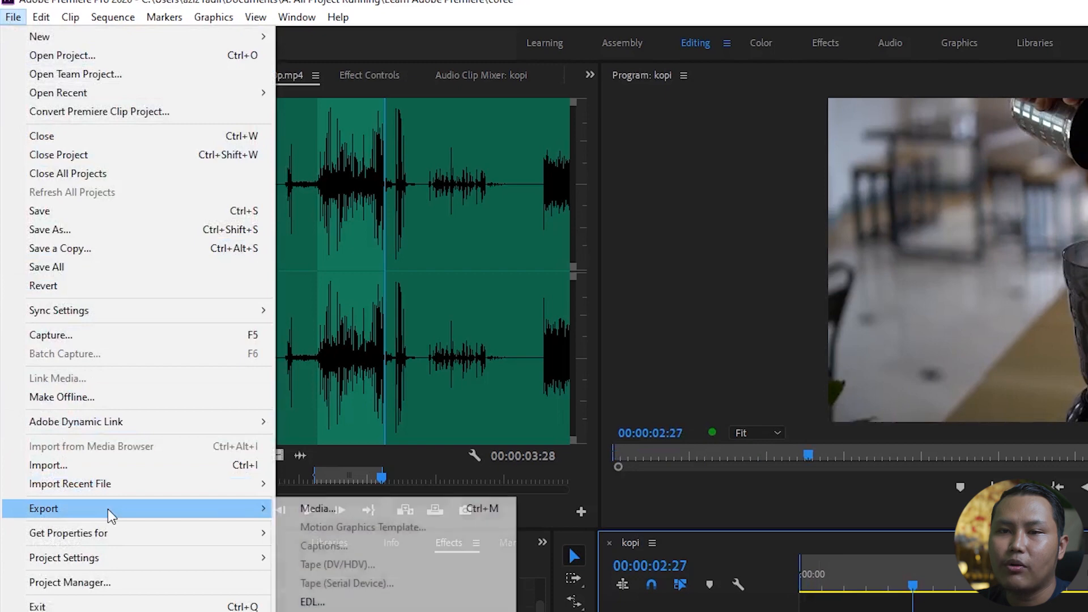
left_click(344, 513)
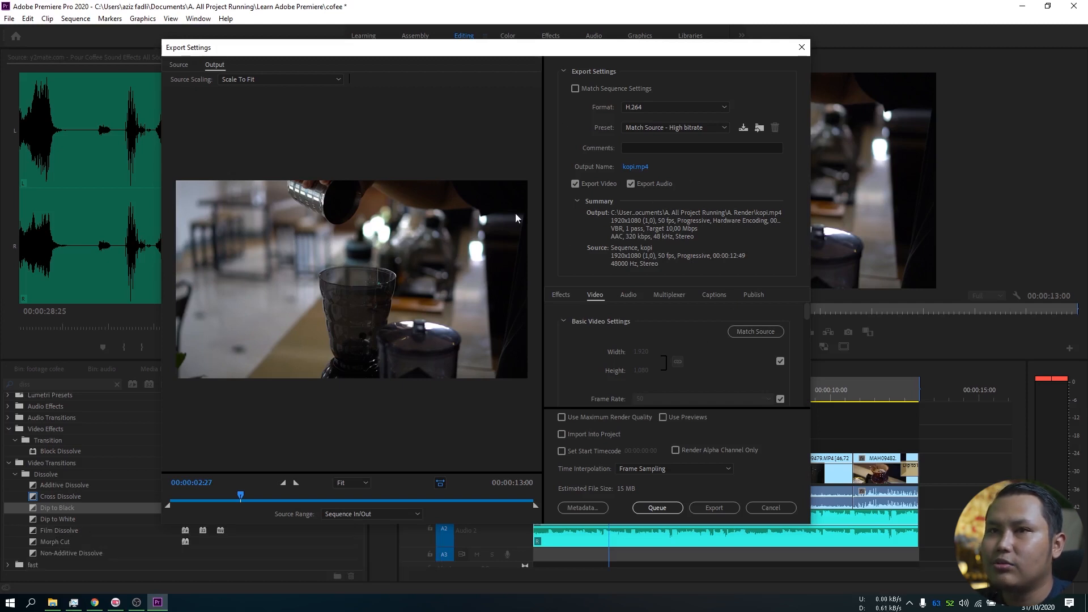
left_click_drag(461, 50, 461, 57)
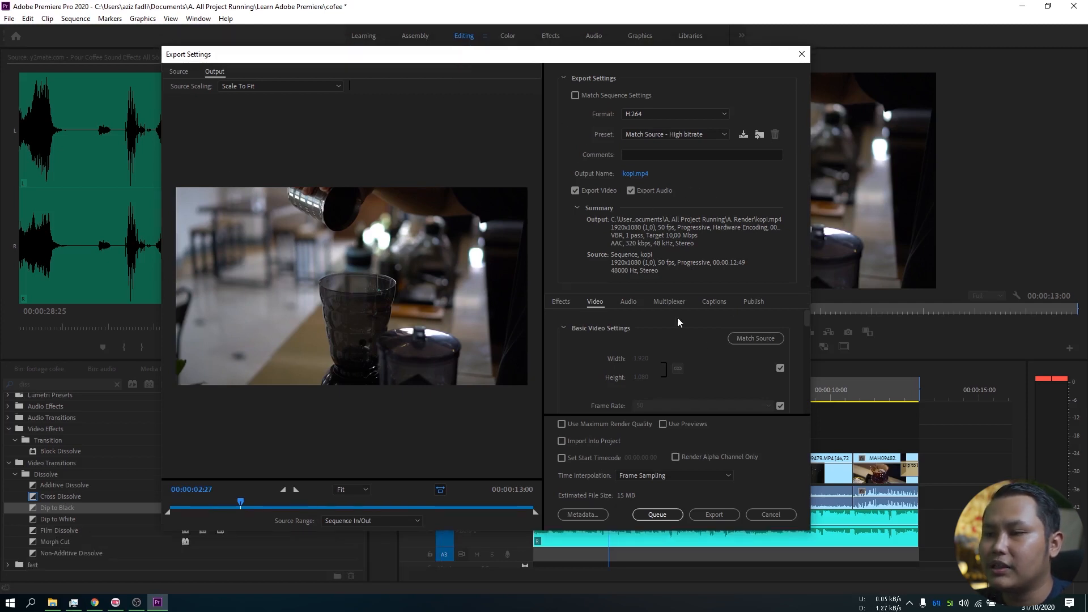
left_click(633, 173)
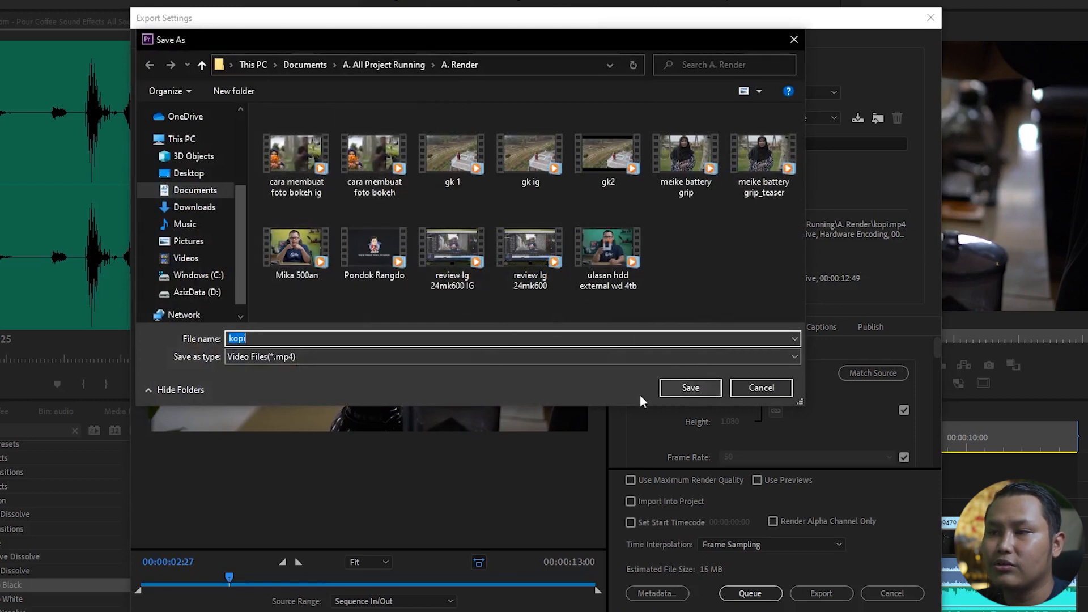
left_click(681, 389)
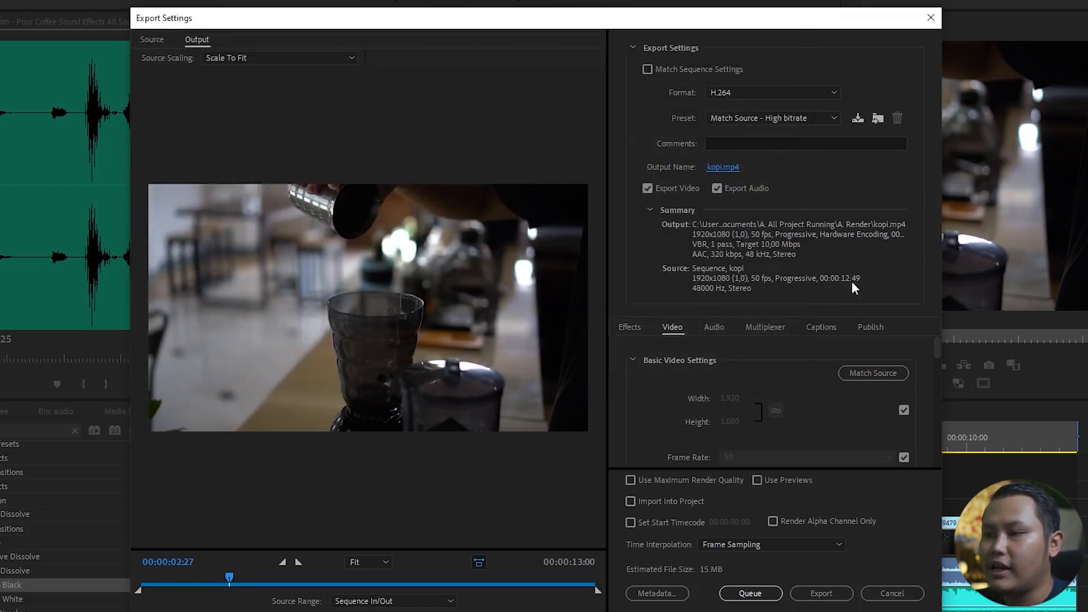
left_click(821, 594)
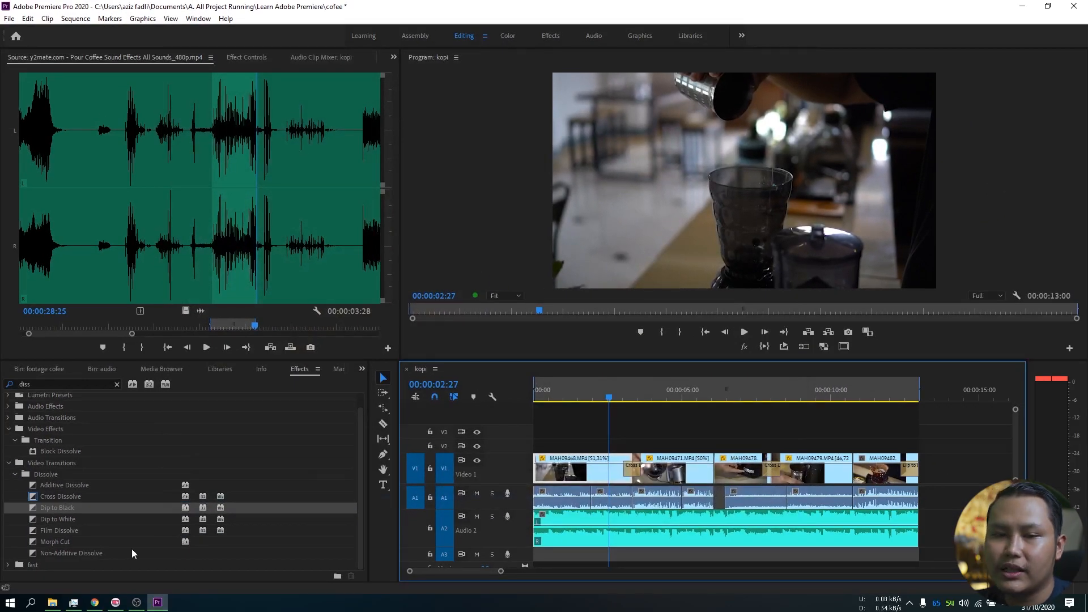
Switch to File Explorer and play the exported kopi video from the A. Render folder.
left_click(53, 603)
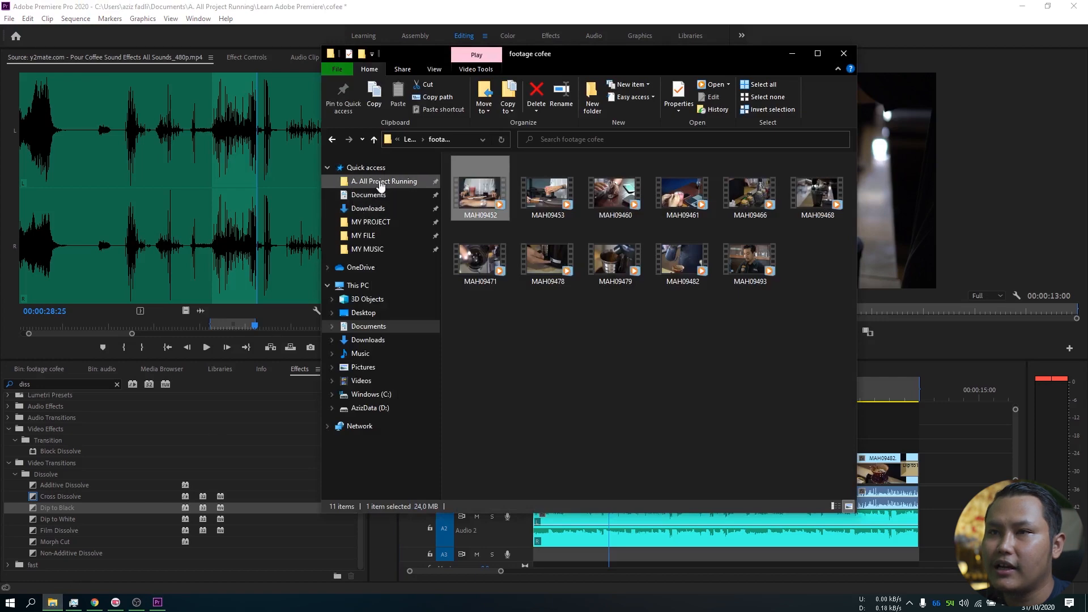
double_click(482, 192)
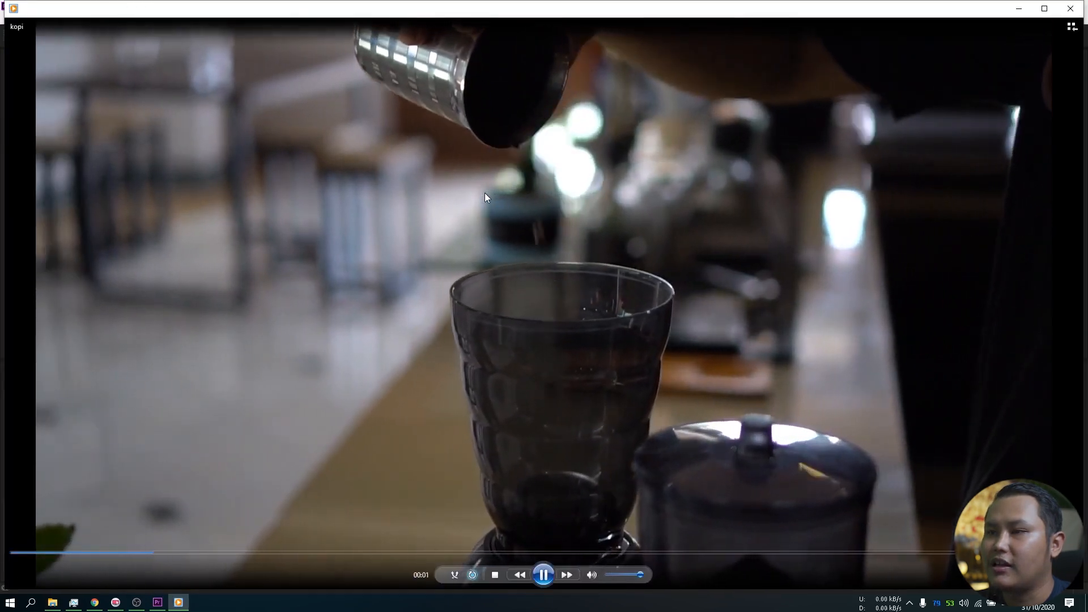